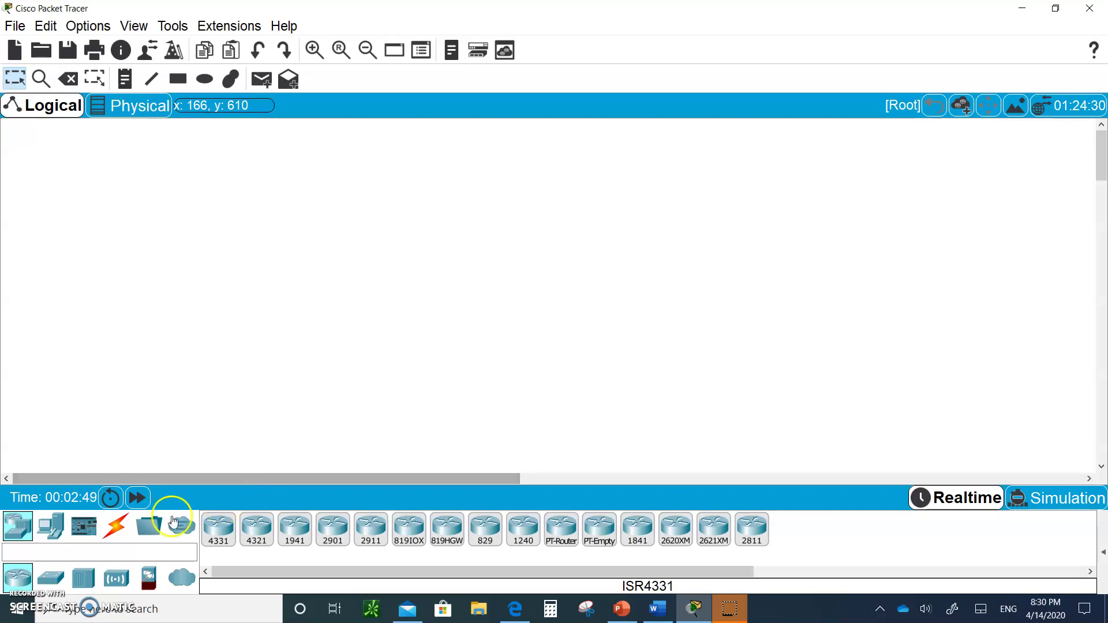
- Add a HomeRouter-PT-AC wireless router (Wireless Router0) to the workspace
click(115, 582)
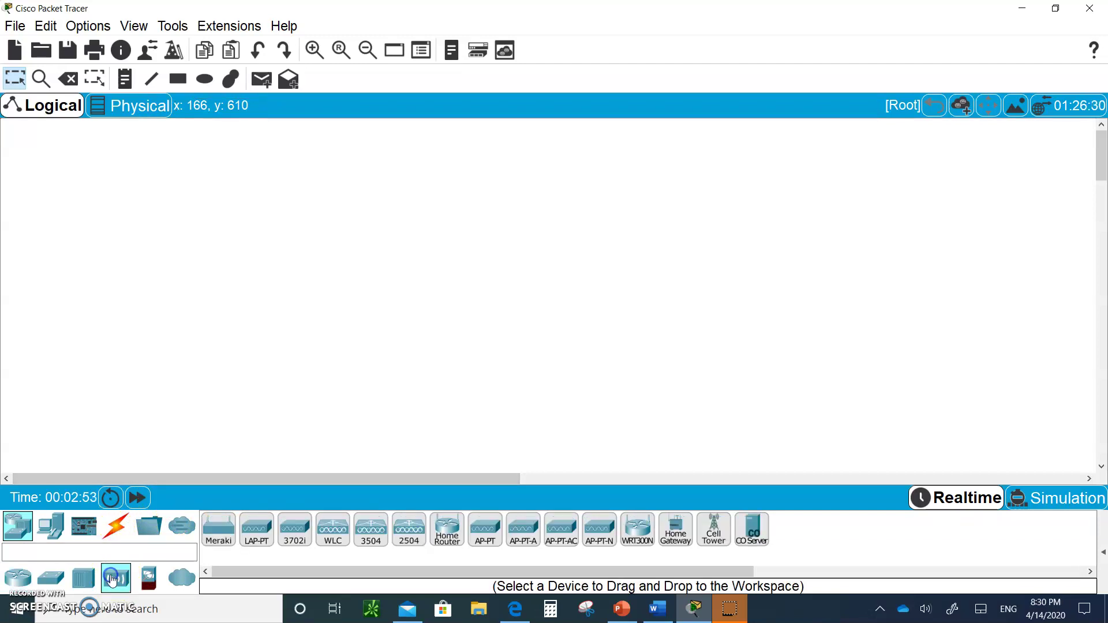
click(451, 523)
click(477, 203)
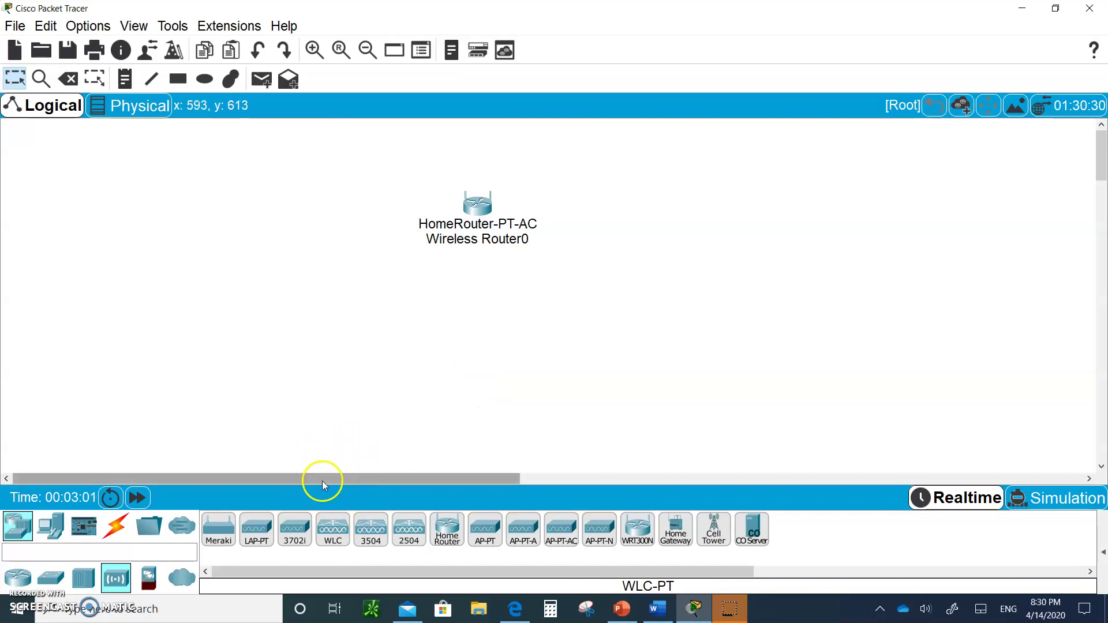
- Place a PC-PT (PC0) to the lower left of the router
click(55, 526)
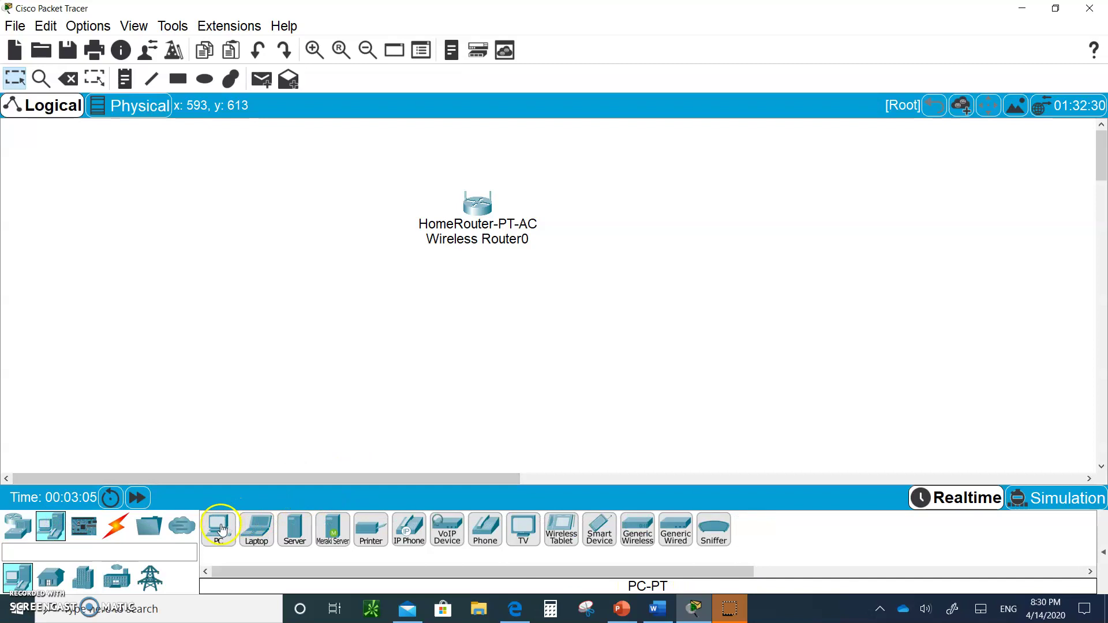
drag(221, 528, 358, 328)
click(338, 263)
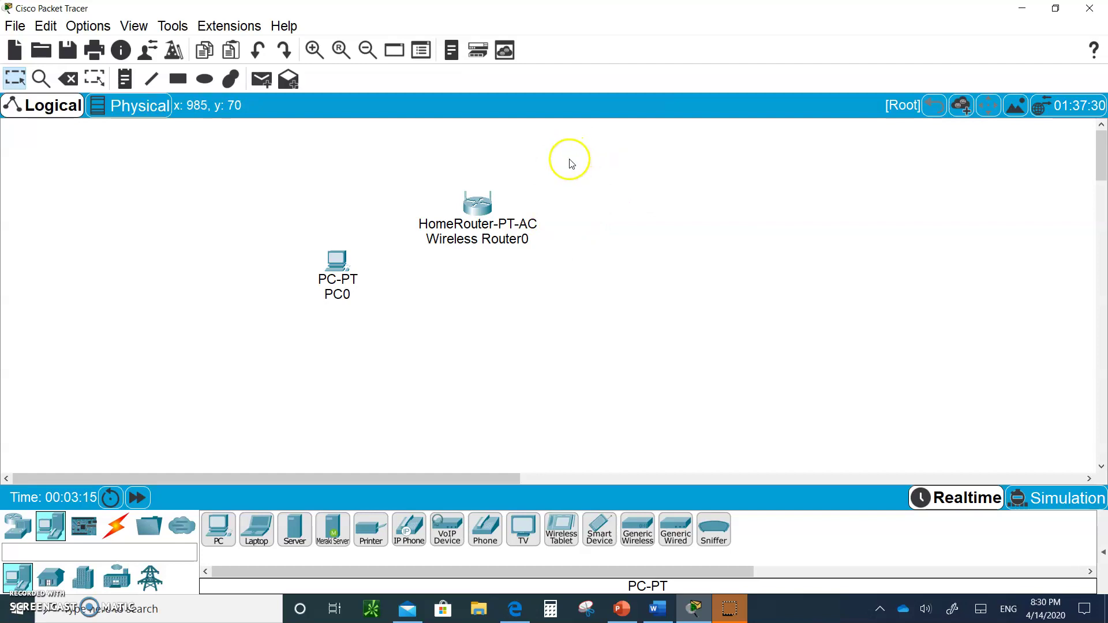
click(483, 209)
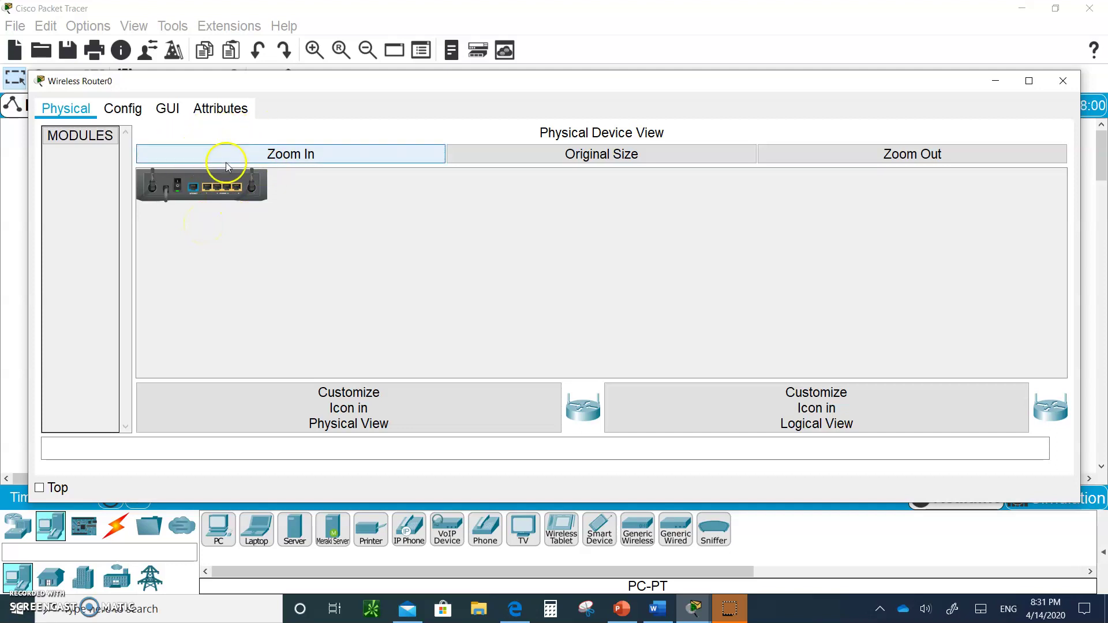
click(181, 197)
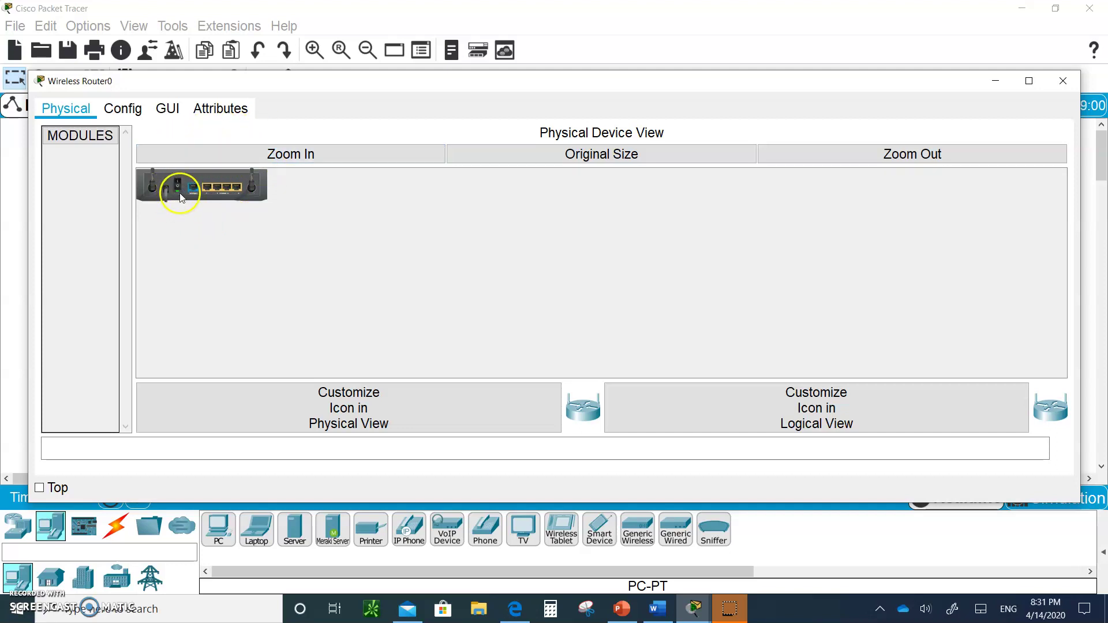
- Connect PC0's FastEthernet0 to a router GigabitEthernet port with a copper straight-through cable
click(1060, 87)
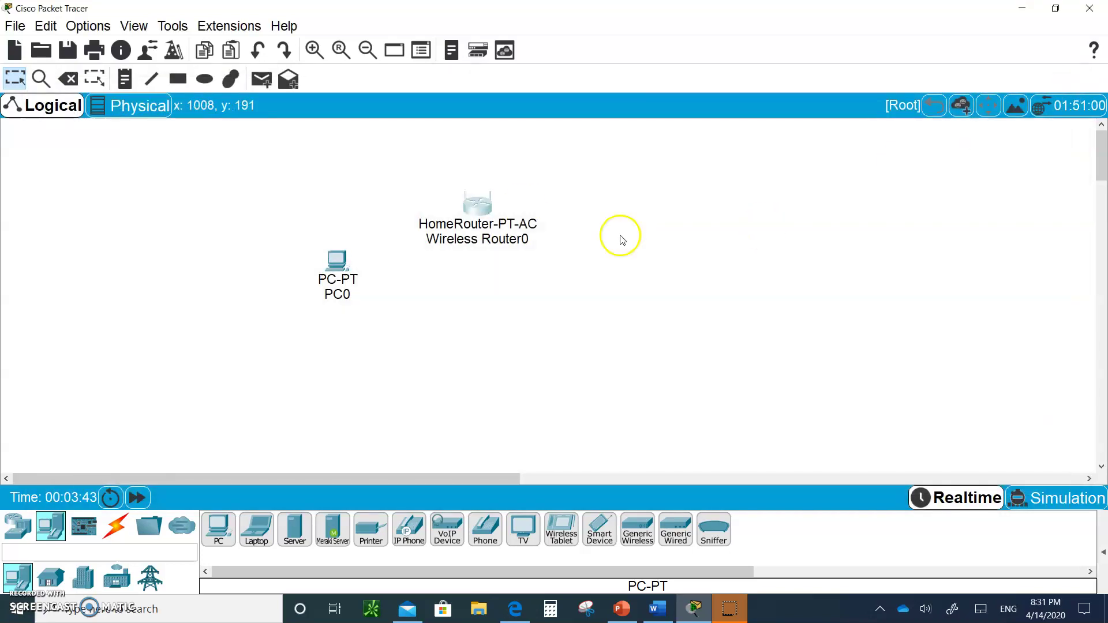
mouse_move(472, 221)
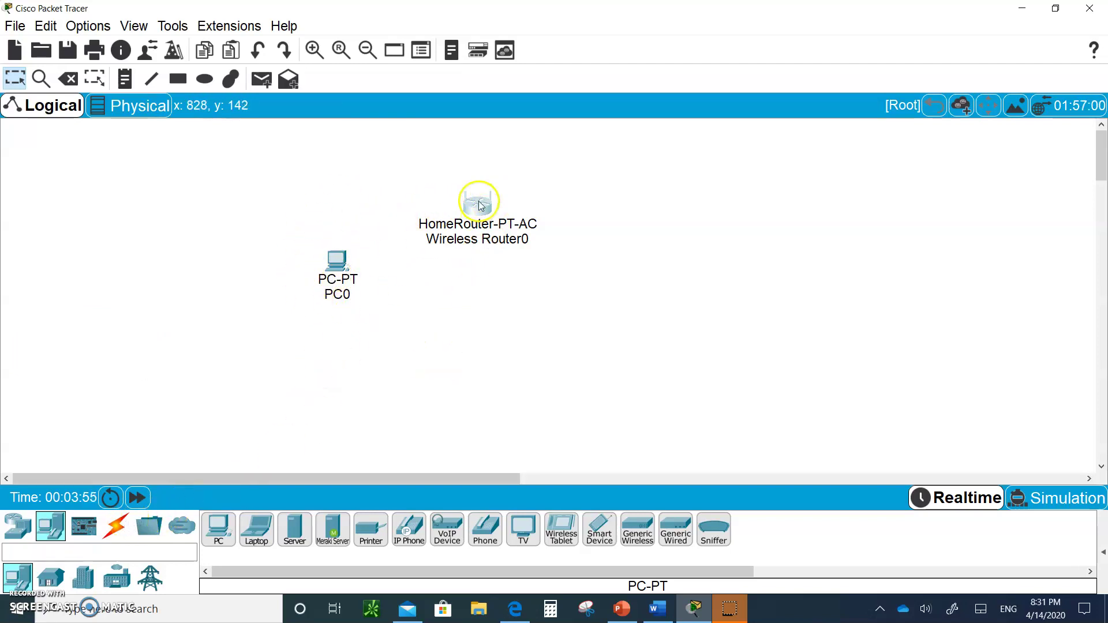
click(124, 522)
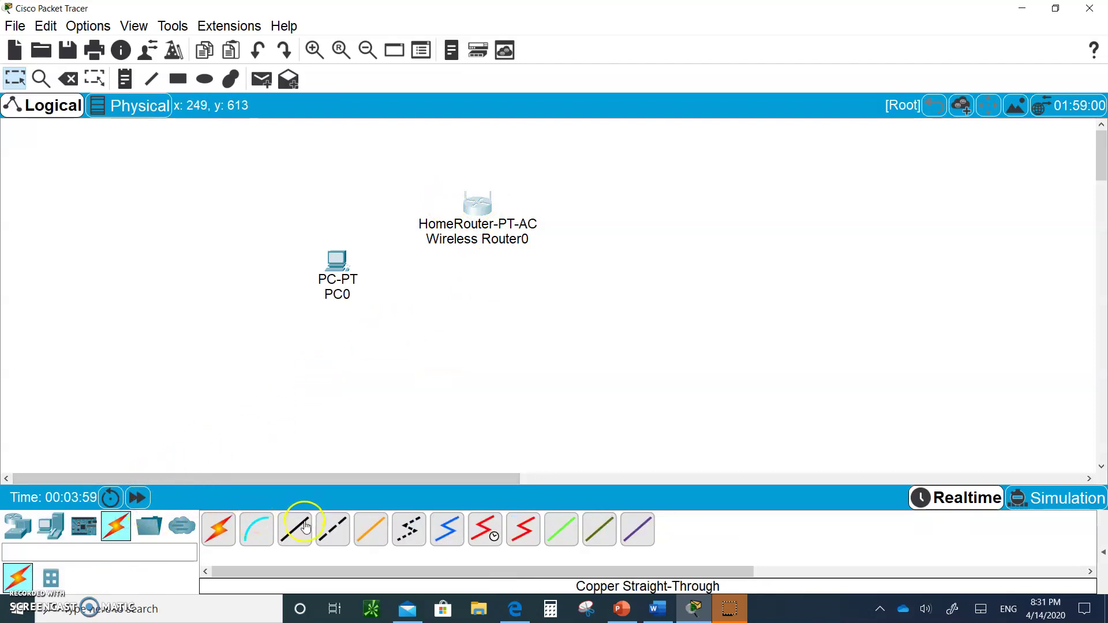
click(314, 517)
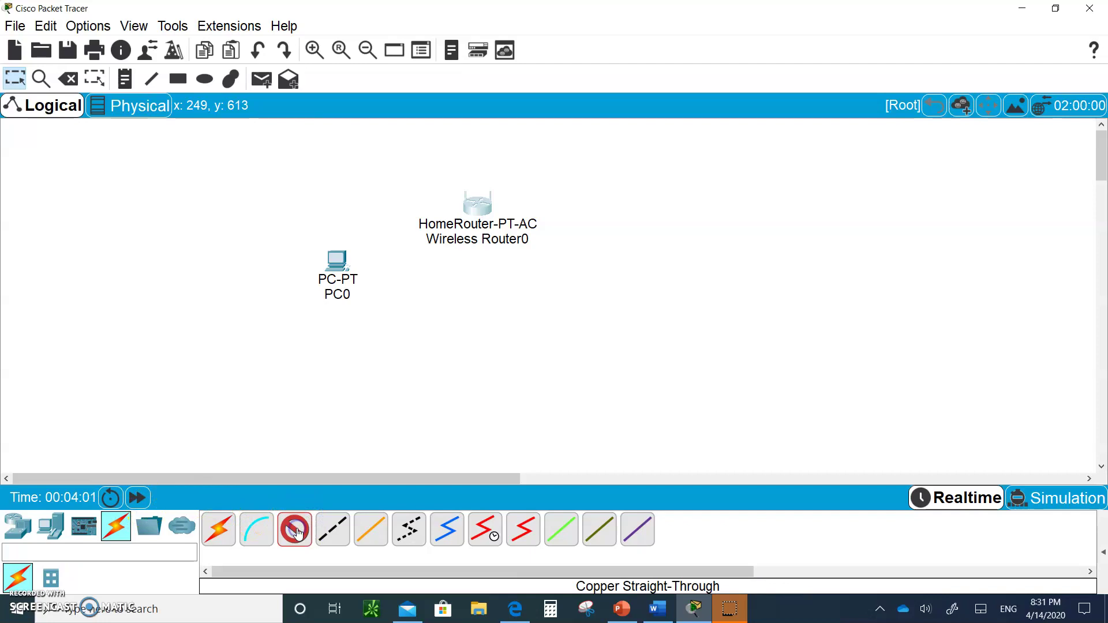
click(342, 267)
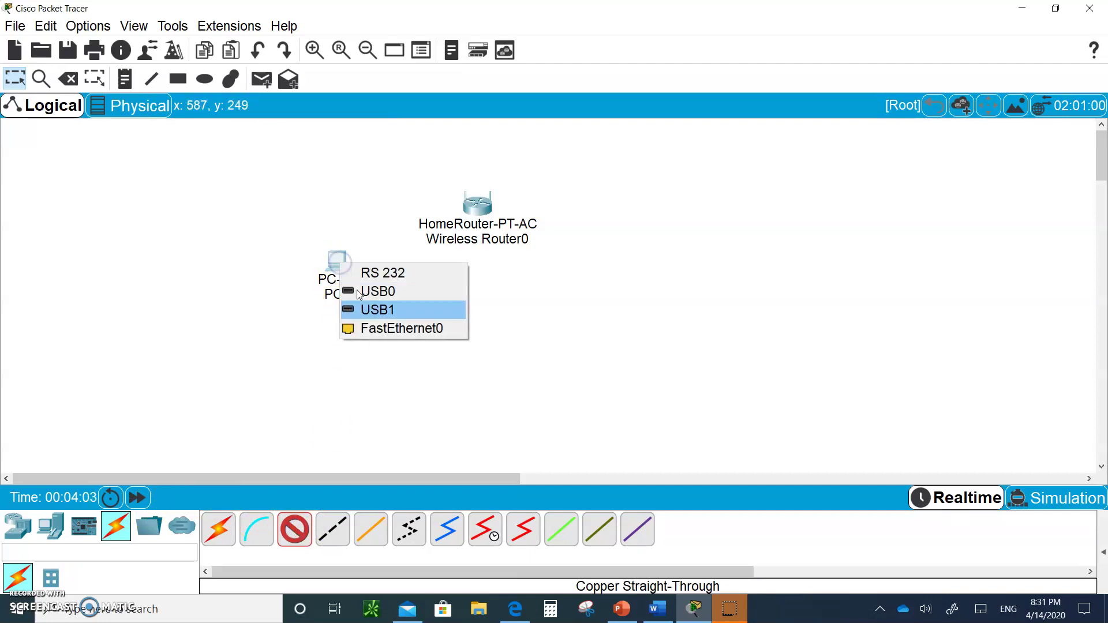
click(380, 328)
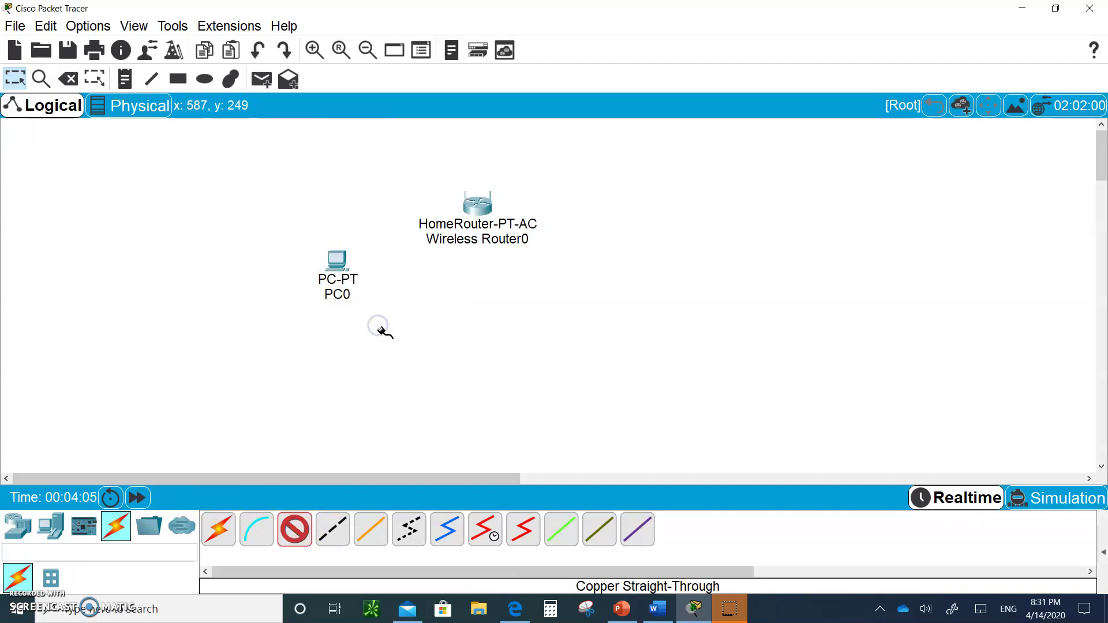
click(477, 209)
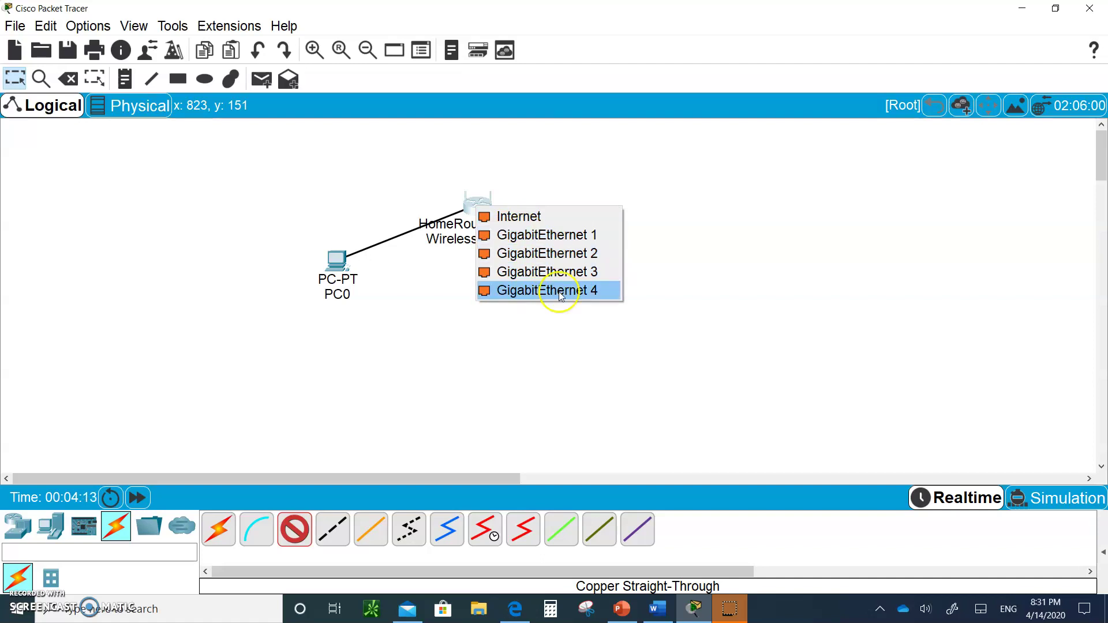
click(552, 241)
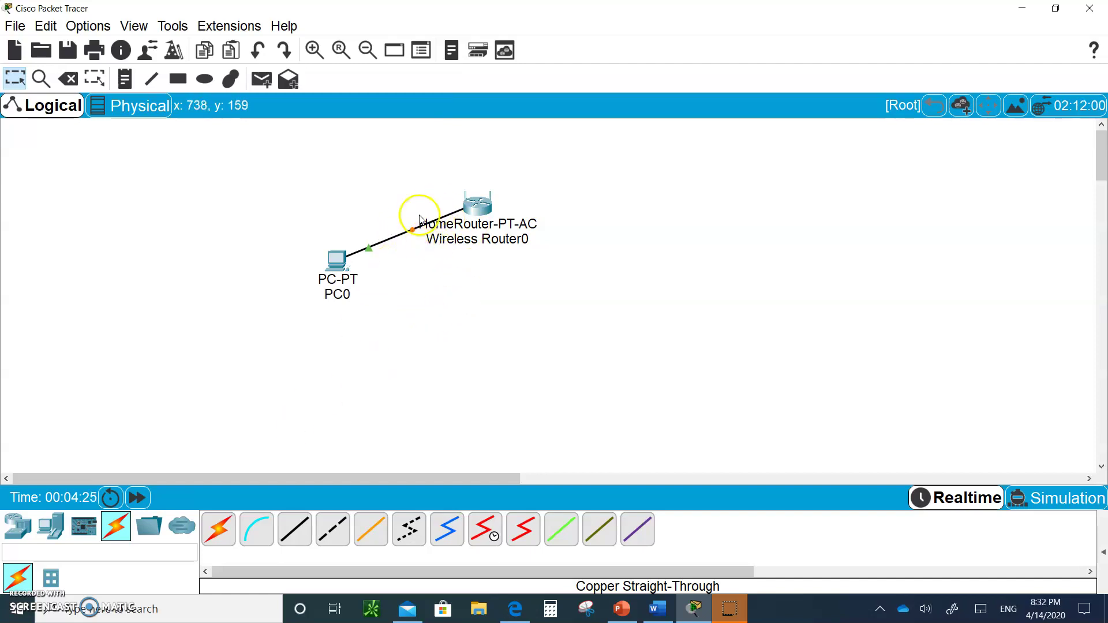
- Fast-forward simulated time until both link lights turn green
click(136, 498)
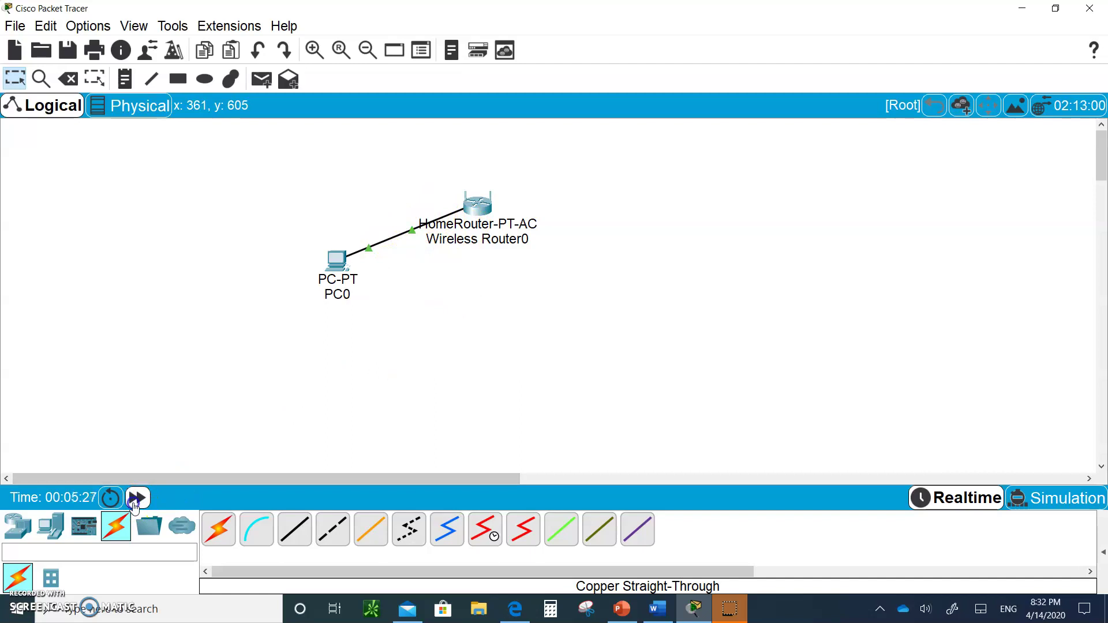
click(134, 506)
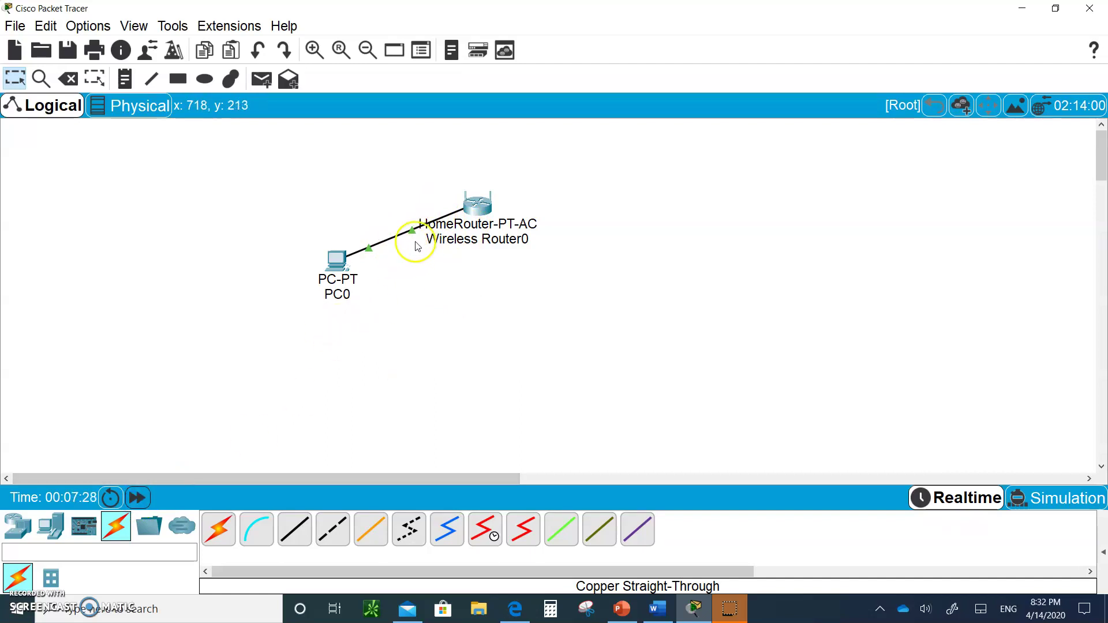
click(331, 265)
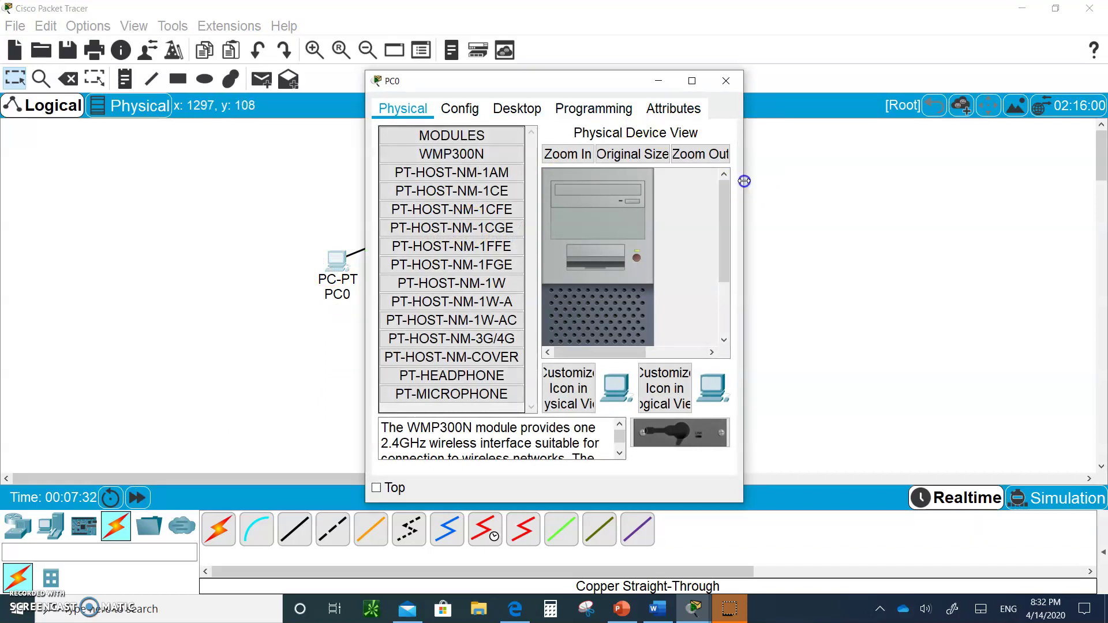
- Run ipconfig in PC0's Command Prompt to check its current addressing
drag(743, 181, 907, 217)
click(517, 110)
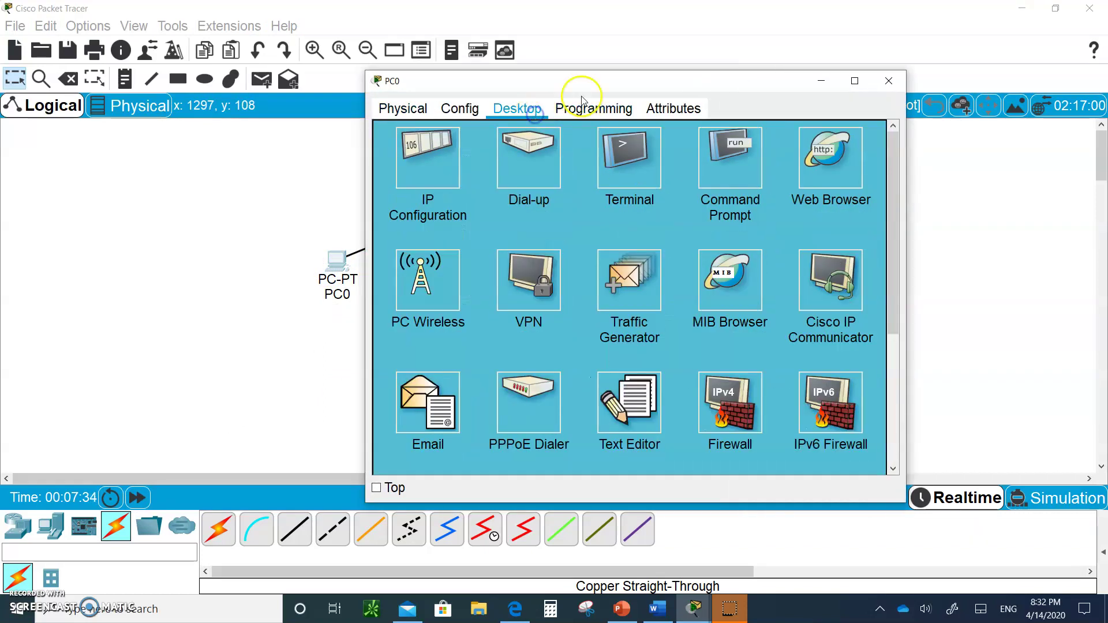
drag(628, 80, 776, 88)
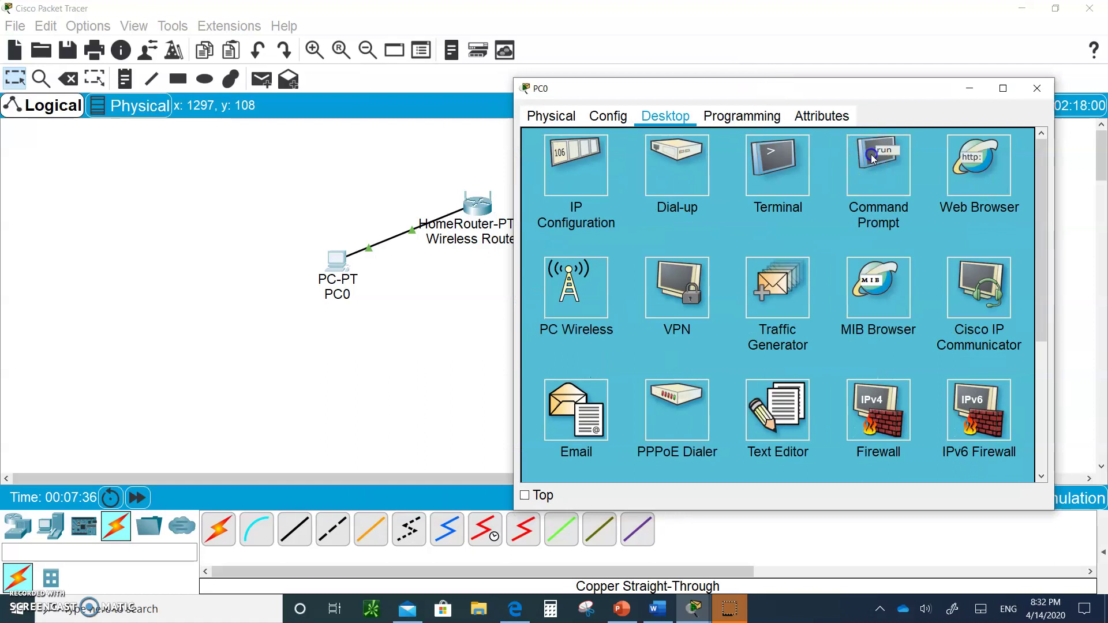
click(874, 156)
click(605, 203)
text(ip)
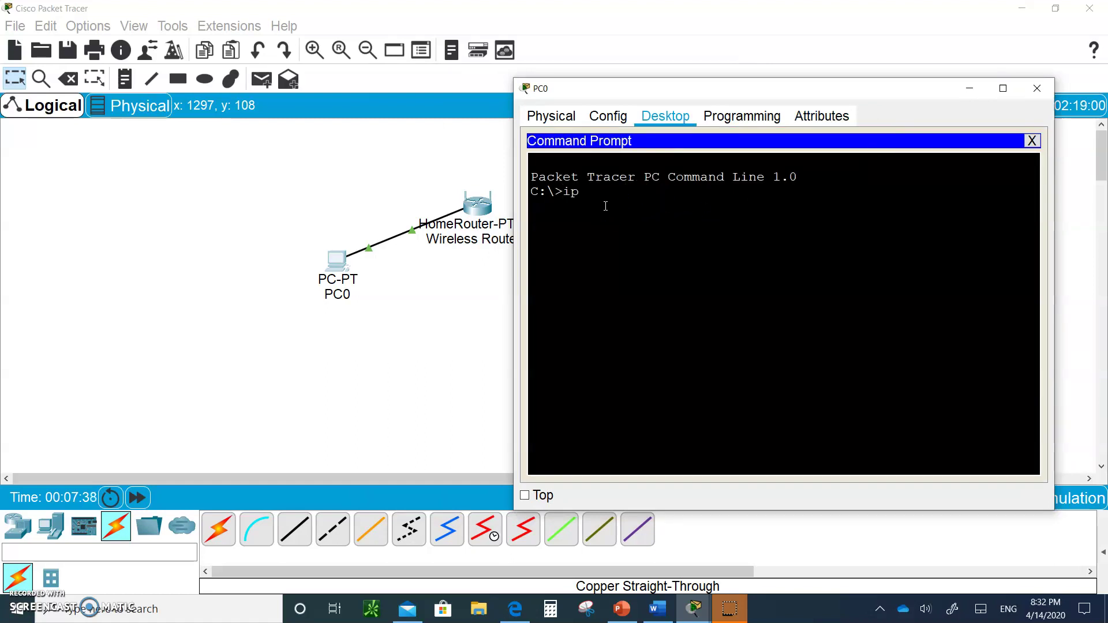
text(config)
key(Return)
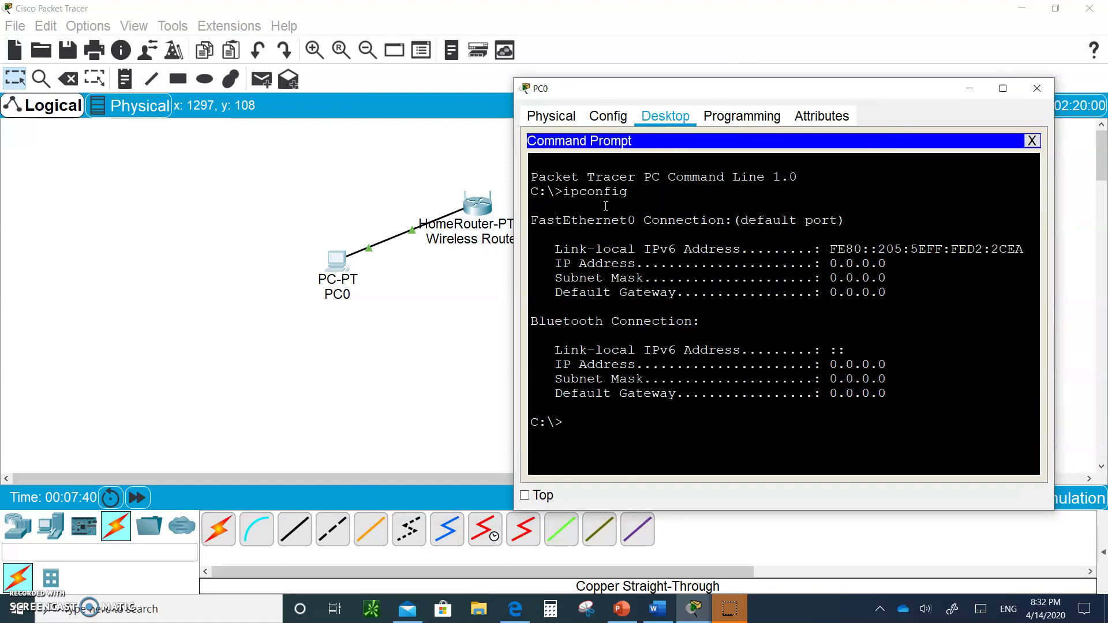
click(1032, 141)
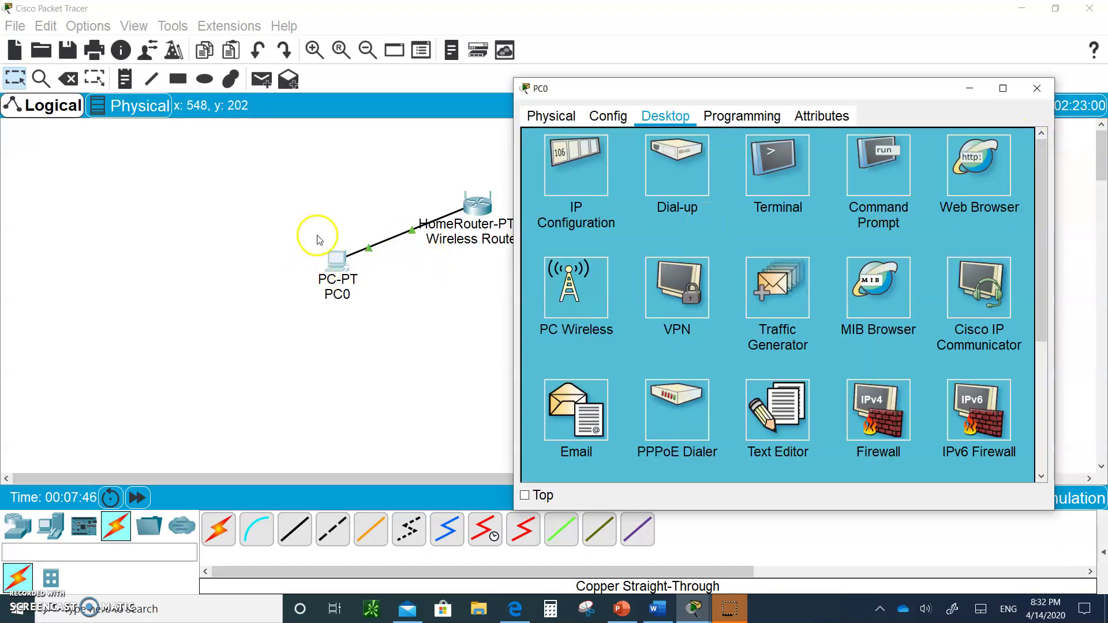
- Switch PC0's IP Configuration to DHCP, obtaining 192.168.0.100 with gateway 192.168.0.1
click(581, 174)
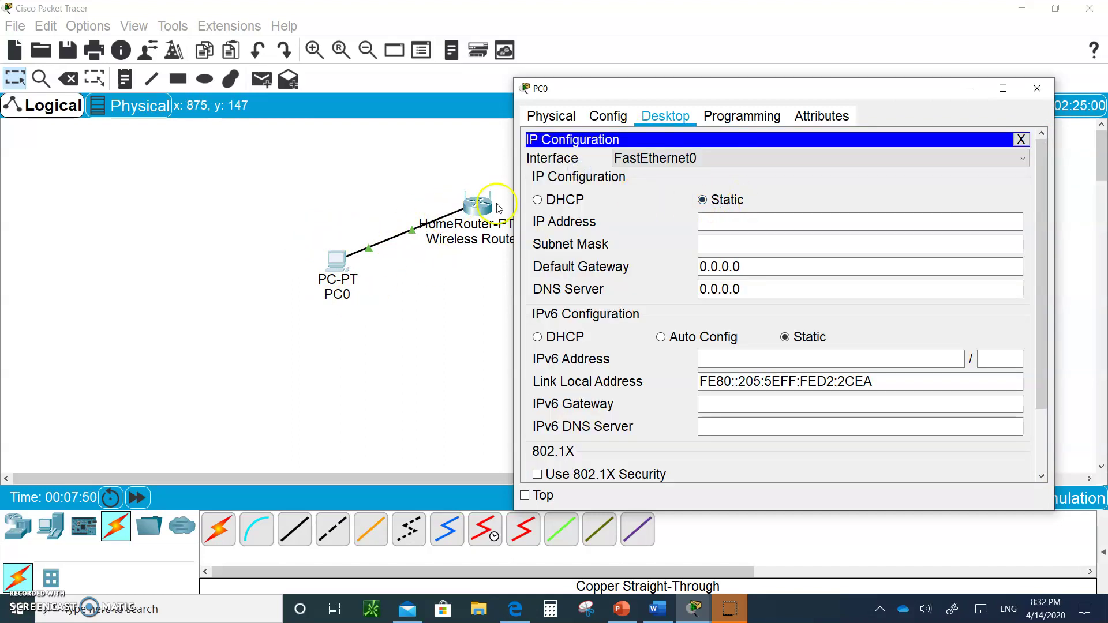
click(537, 200)
click(830, 247)
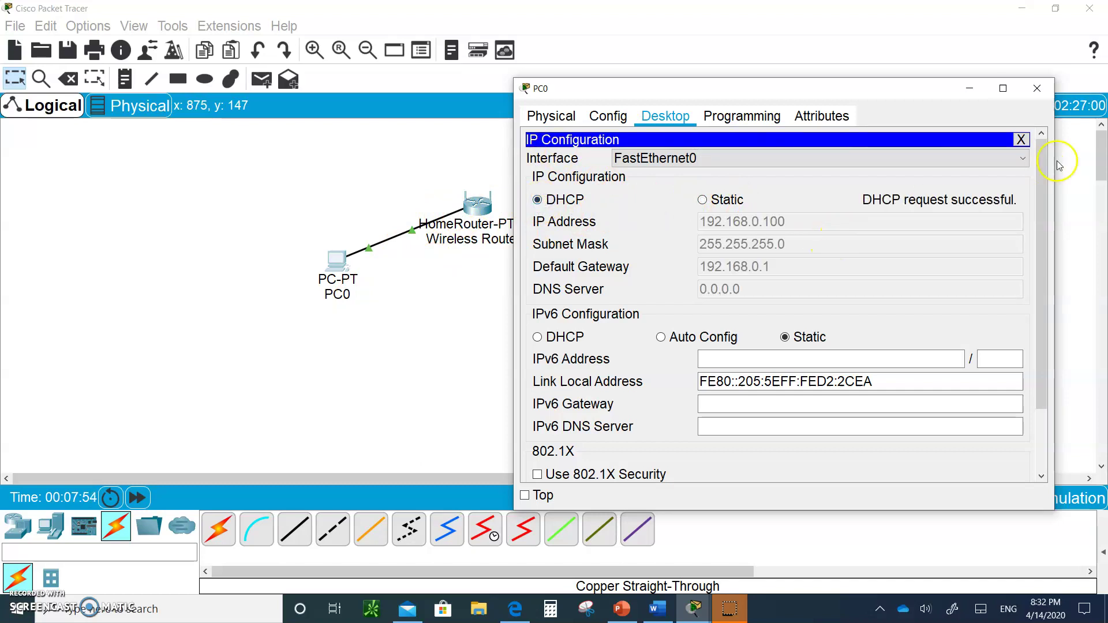
click(1020, 141)
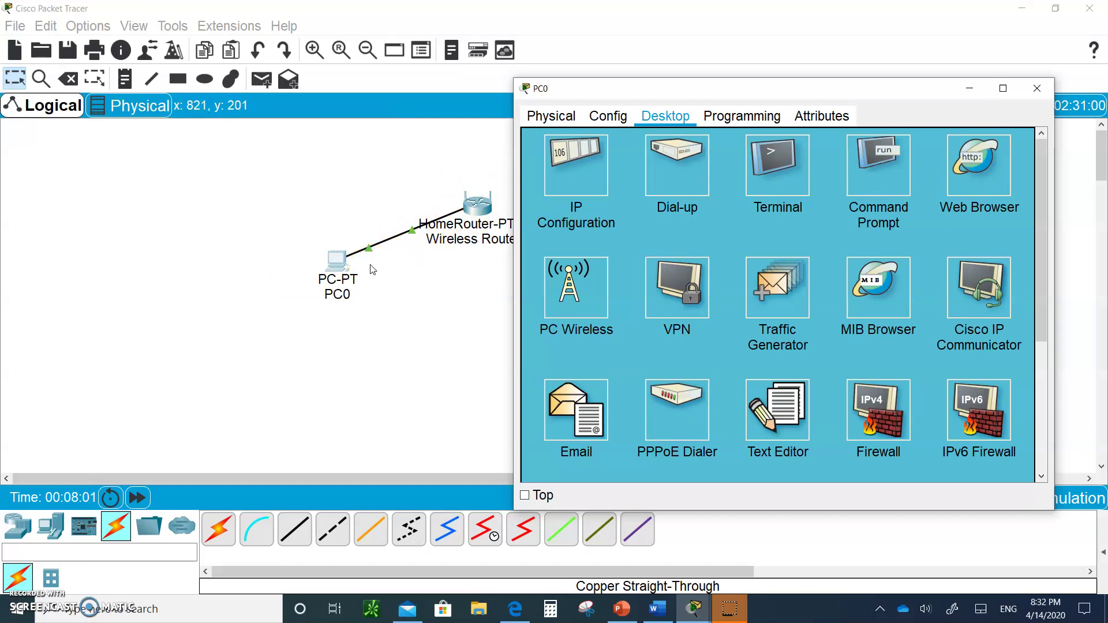
- Rerun ipconfig on PC0 to verify the new DHCP address and default gateway
click(861, 159)
click(553, 433)
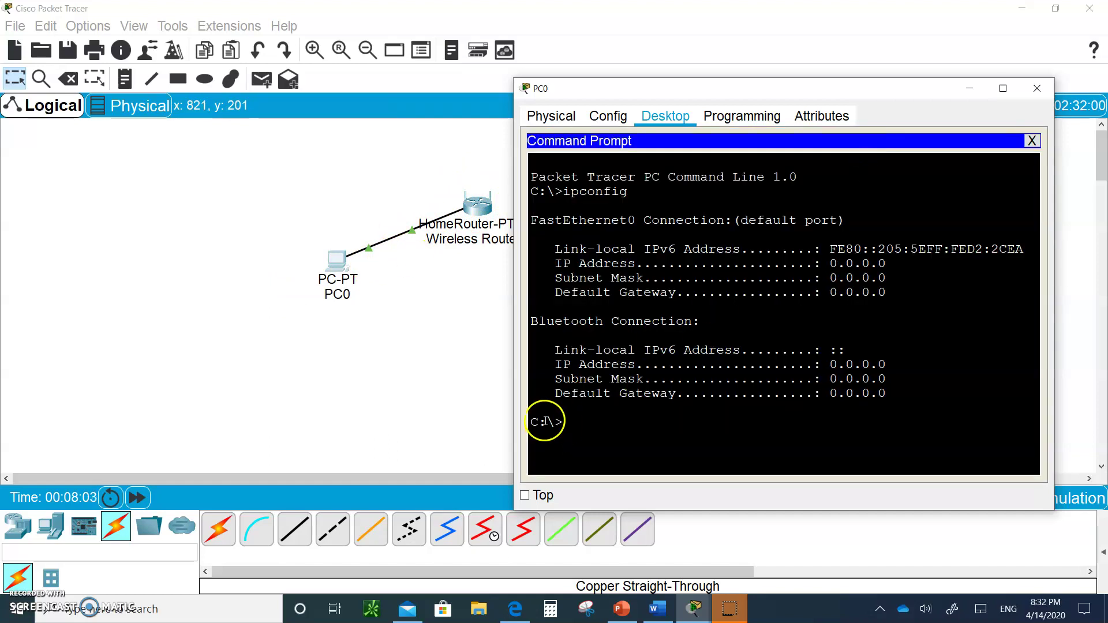
text(ipconfig)
key(Return)
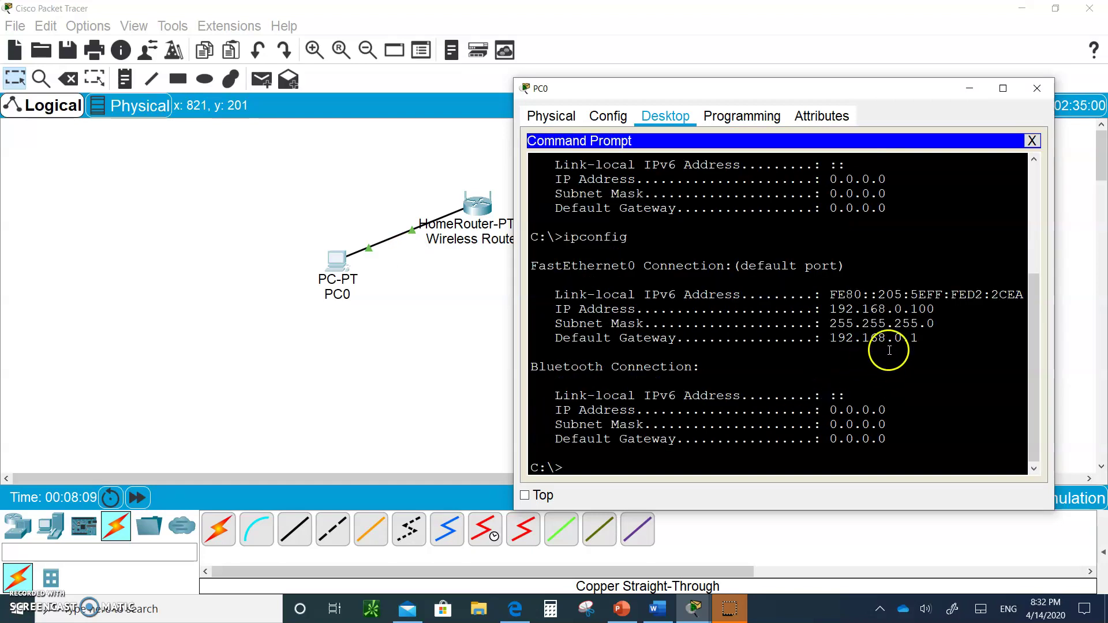
click(832, 340)
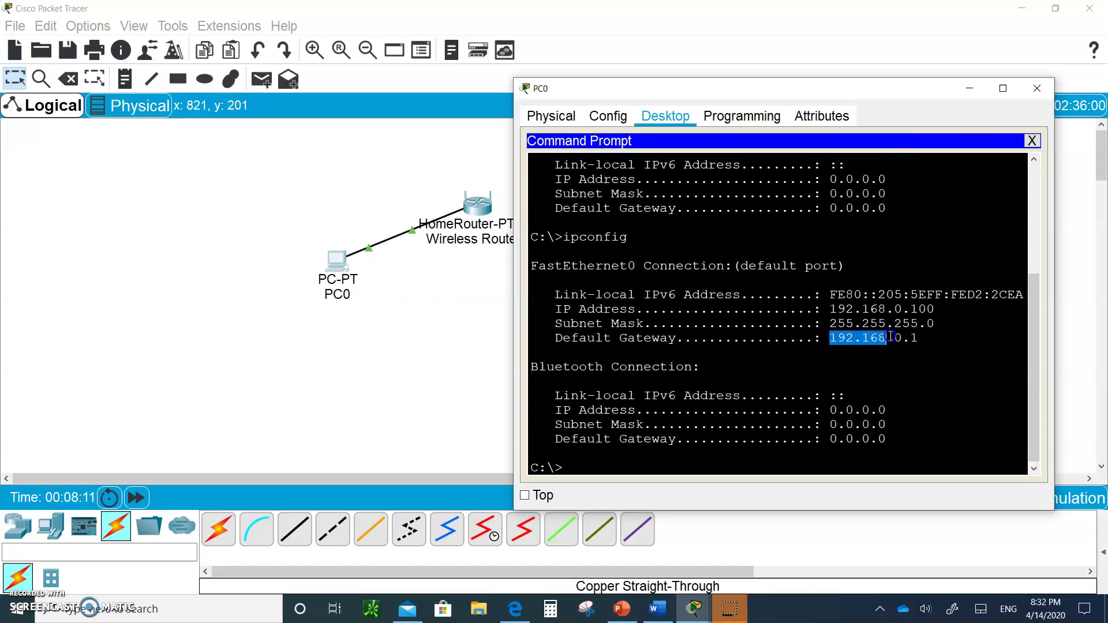
click(928, 340)
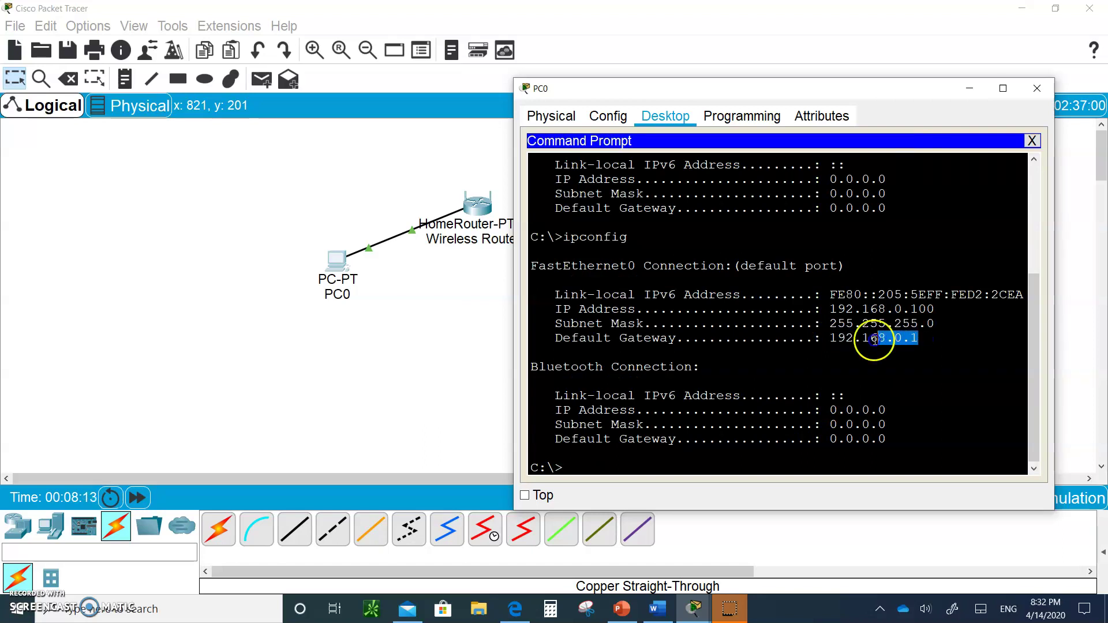
click(820, 346)
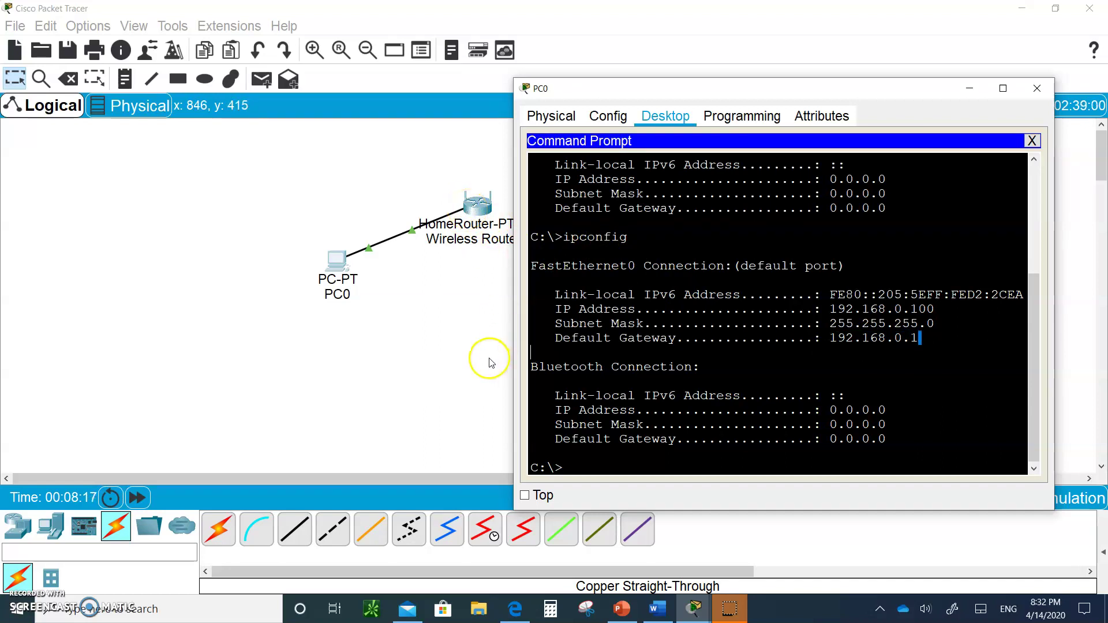
click(1033, 141)
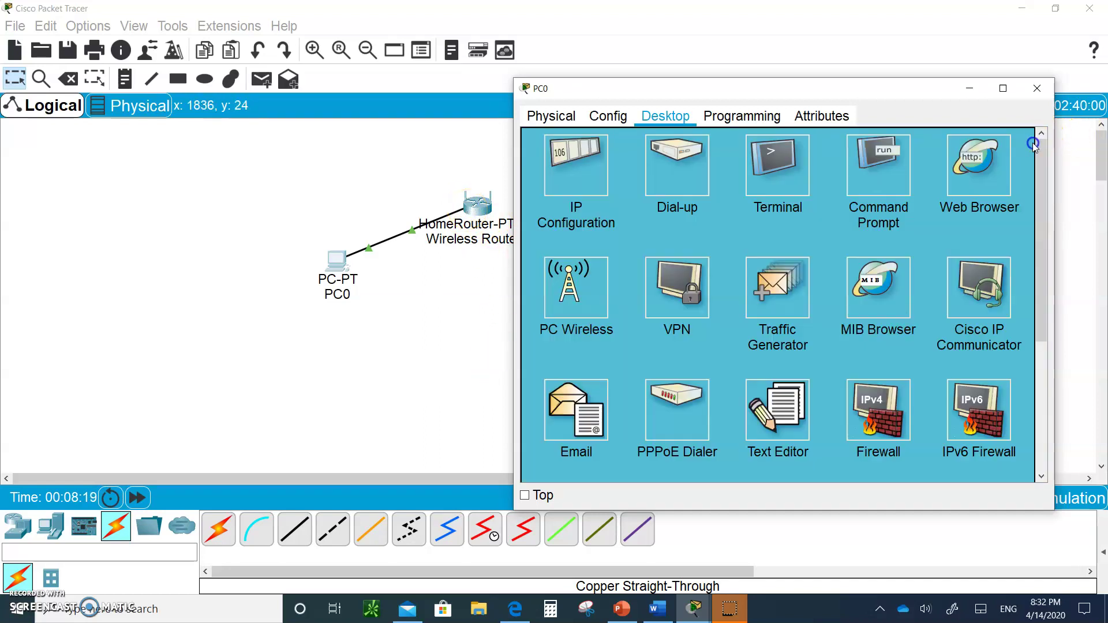
click(1038, 90)
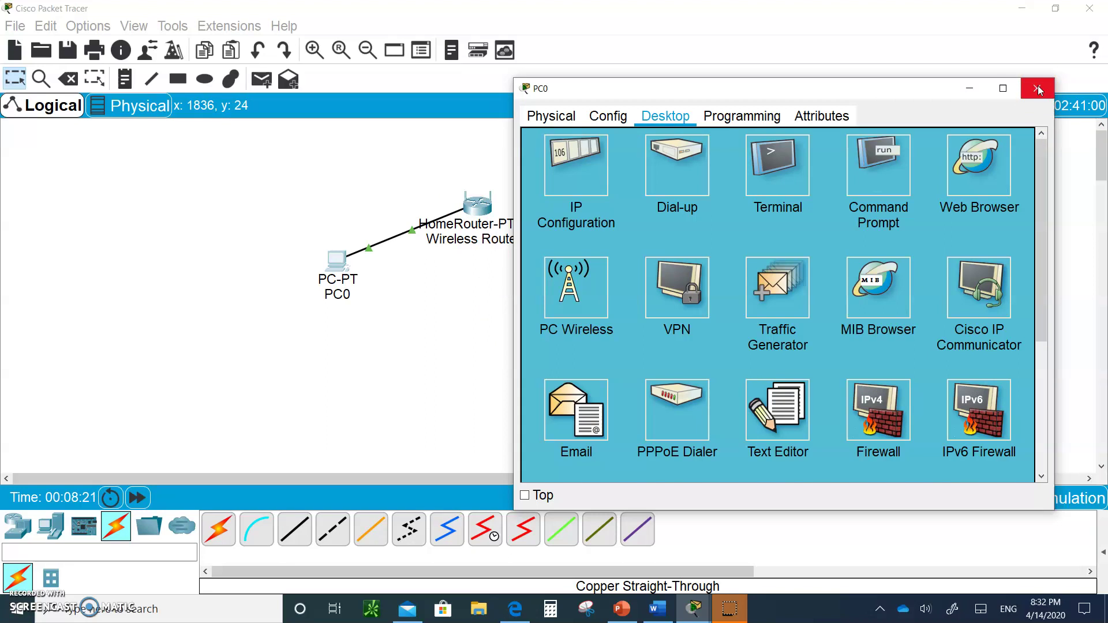
click(983, 159)
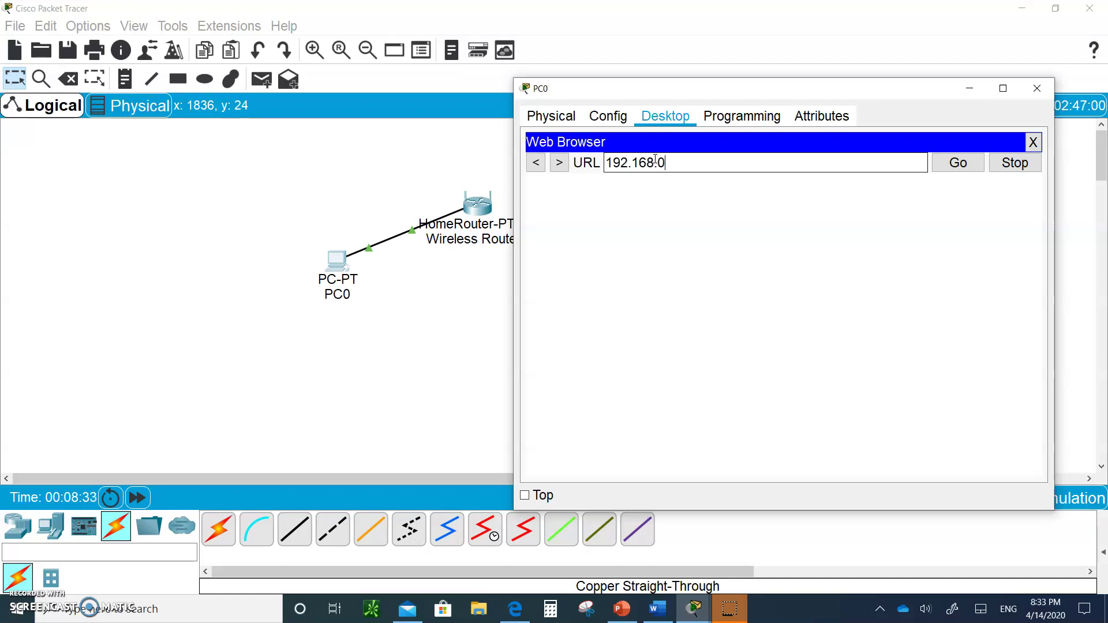
key(Return)
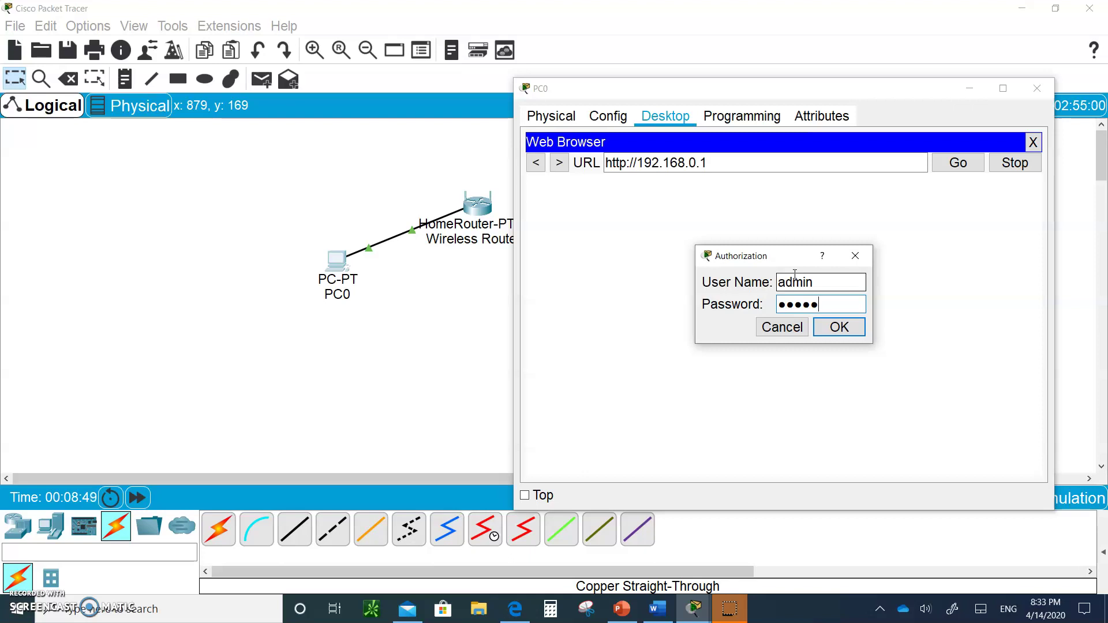
click(840, 325)
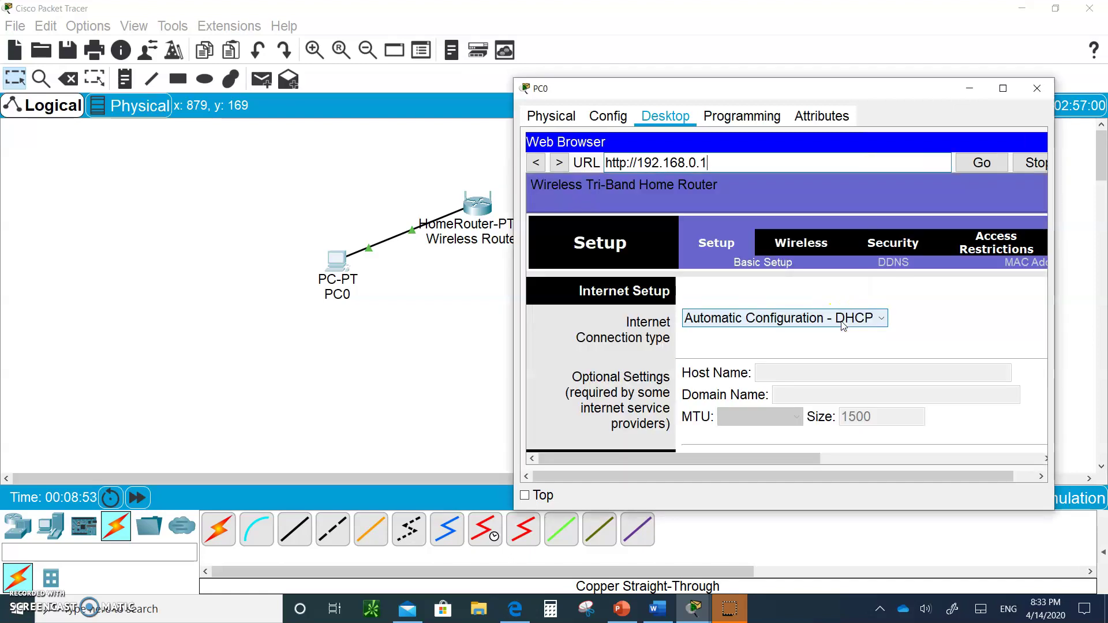
- View the router page in an enlarged PC0 window, then close PC0's window
click(1004, 87)
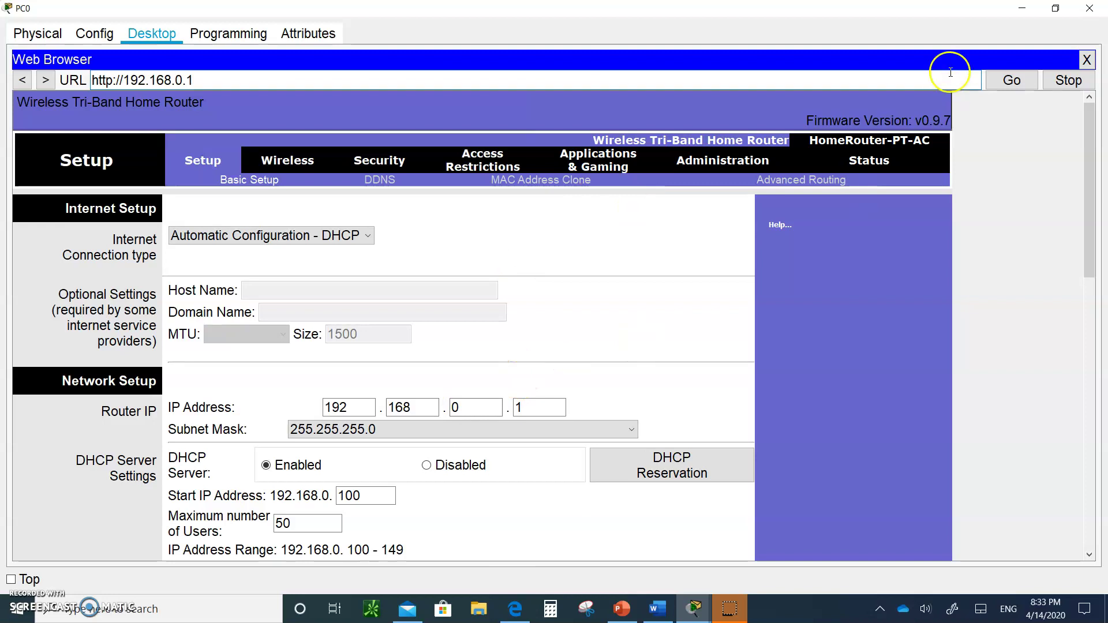
click(1056, 8)
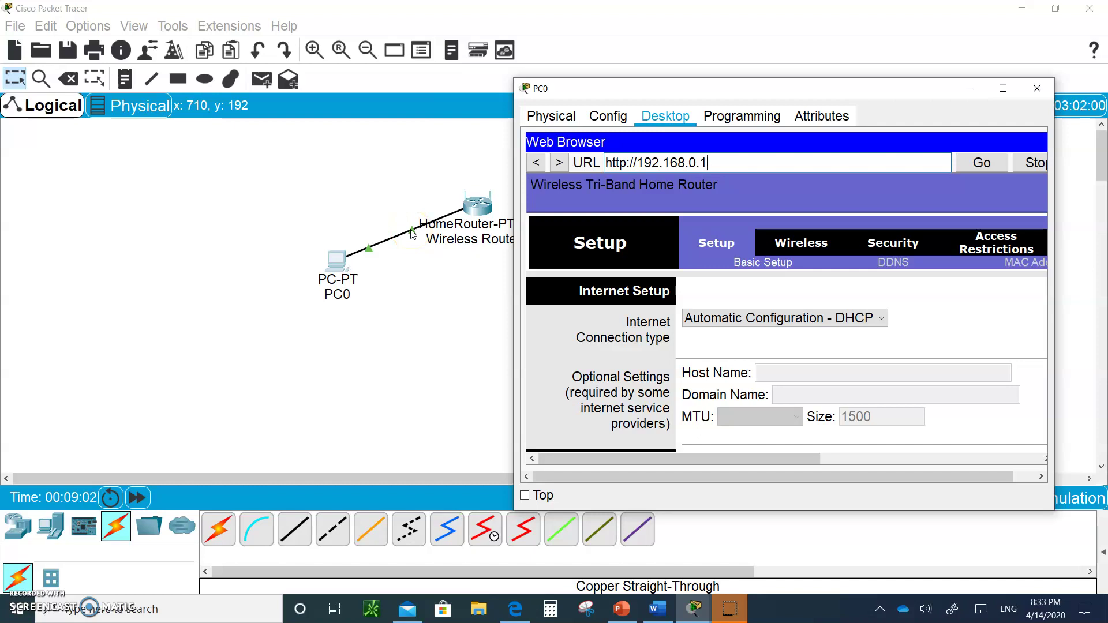
click(336, 261)
click(477, 199)
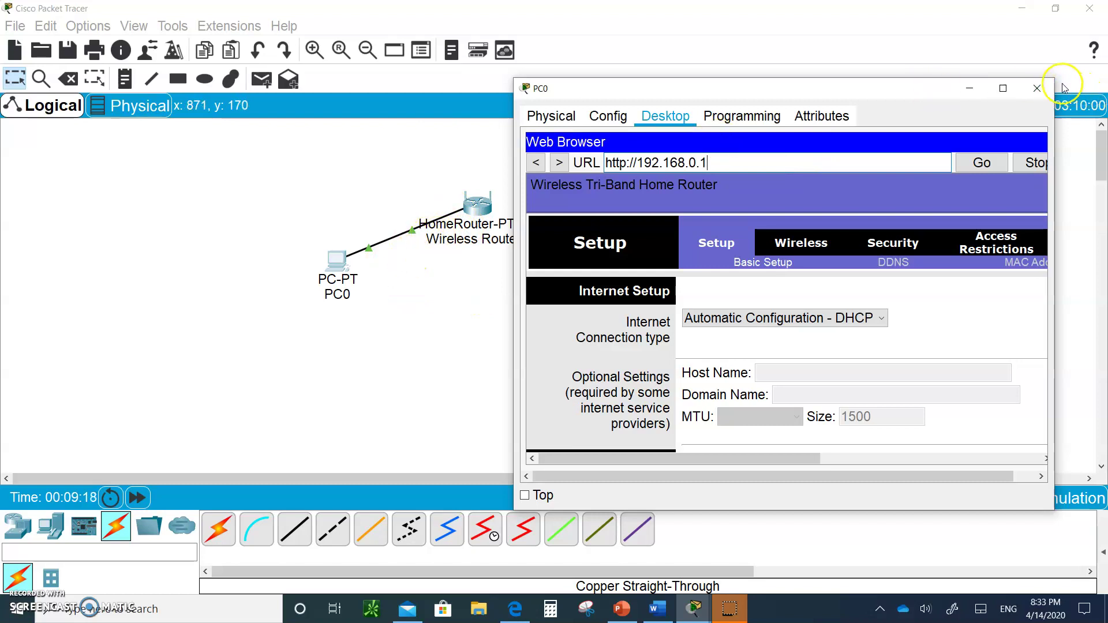
click(1037, 87)
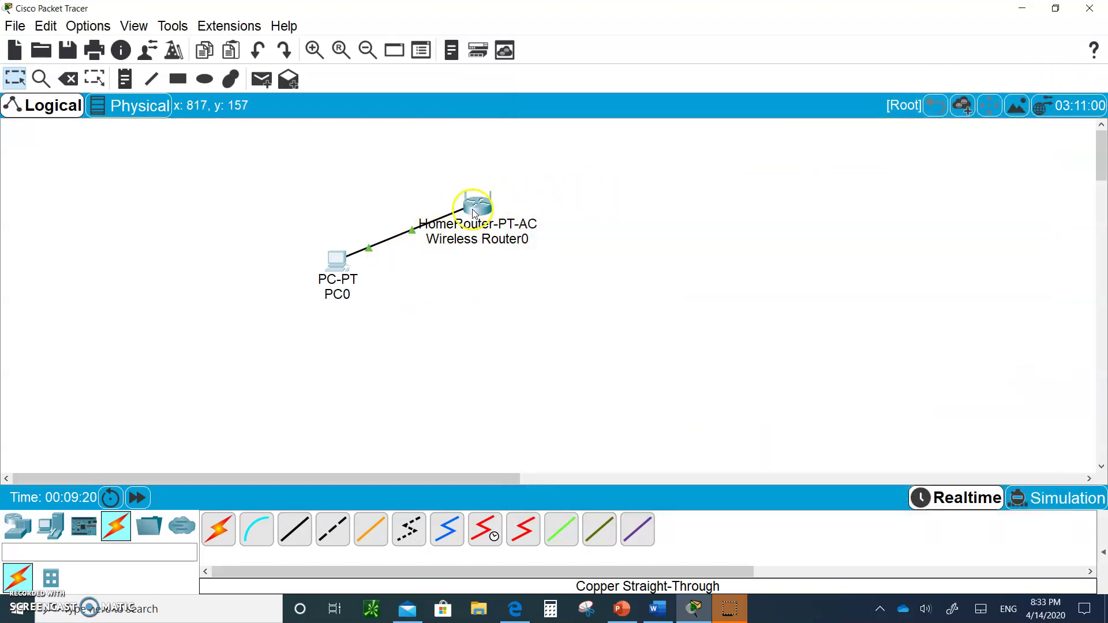
- Open Wireless Router0's GUI setup page, keeping Internet connection on Automatic Configuration - DHCP
click(475, 209)
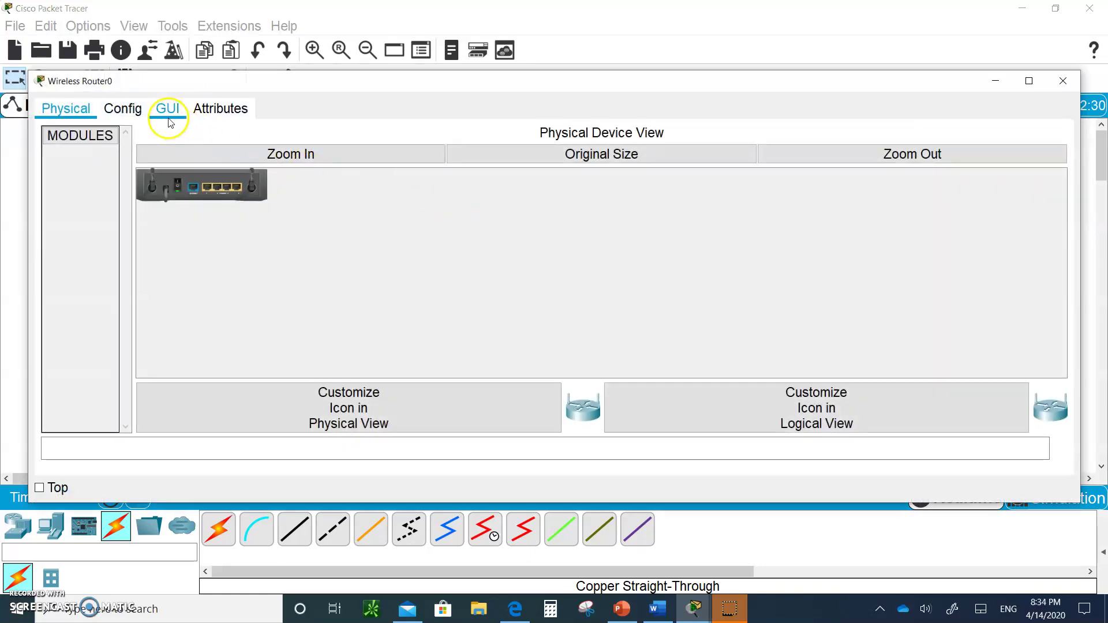
click(165, 111)
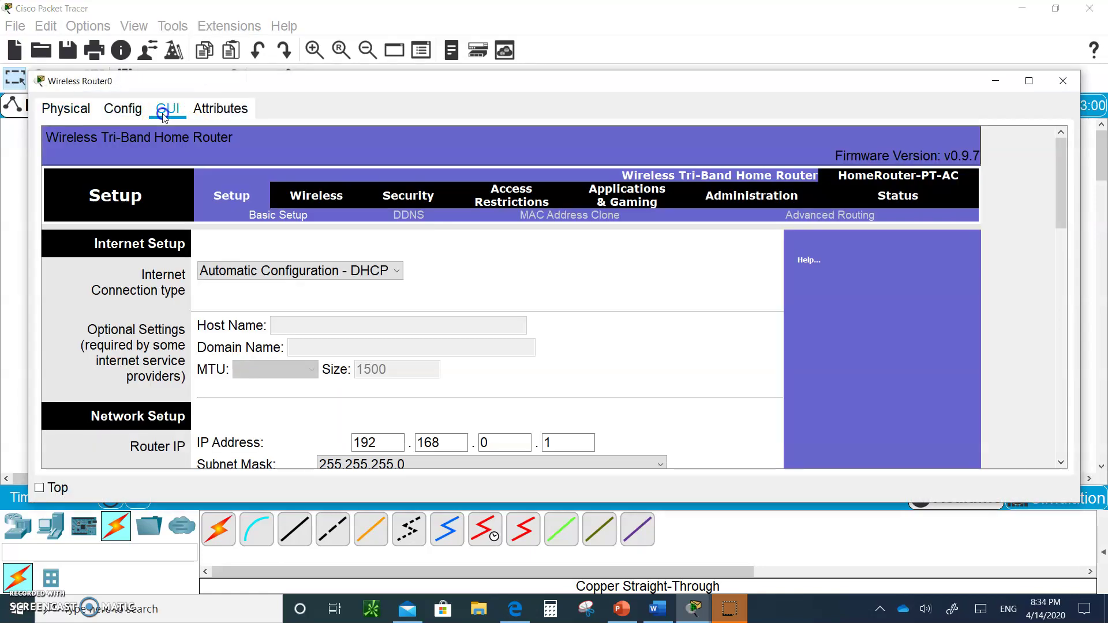
click(1028, 82)
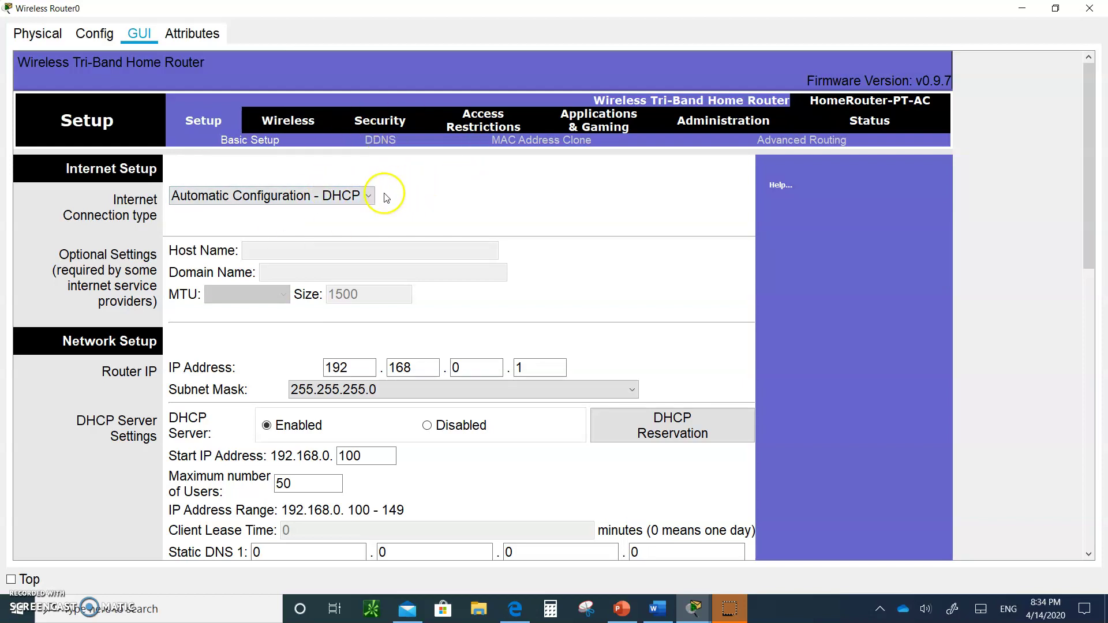
click(358, 198)
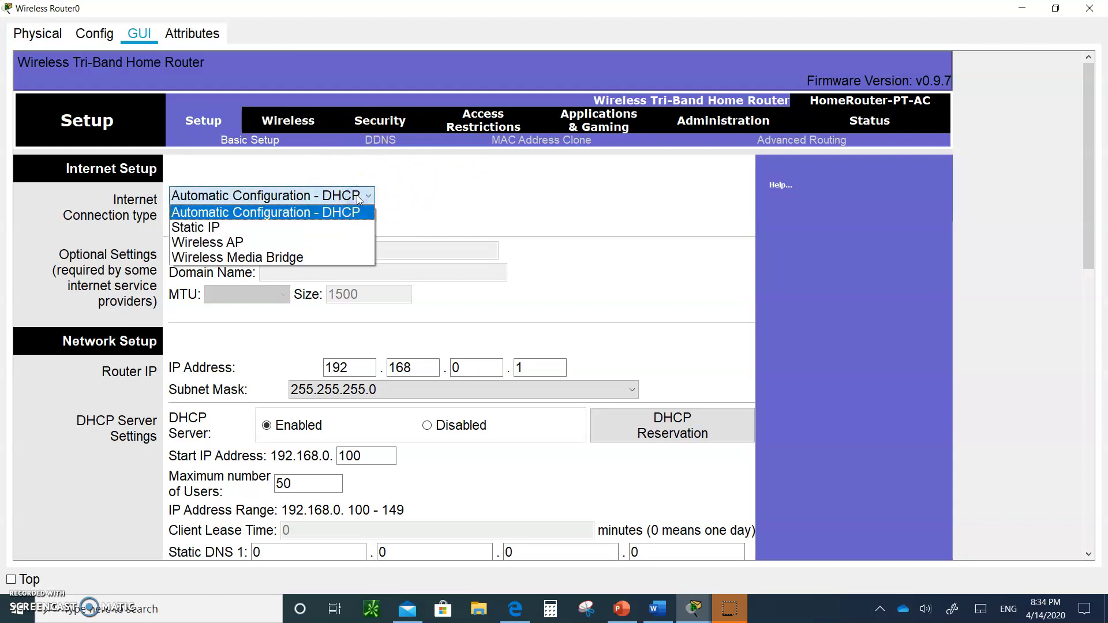
click(334, 214)
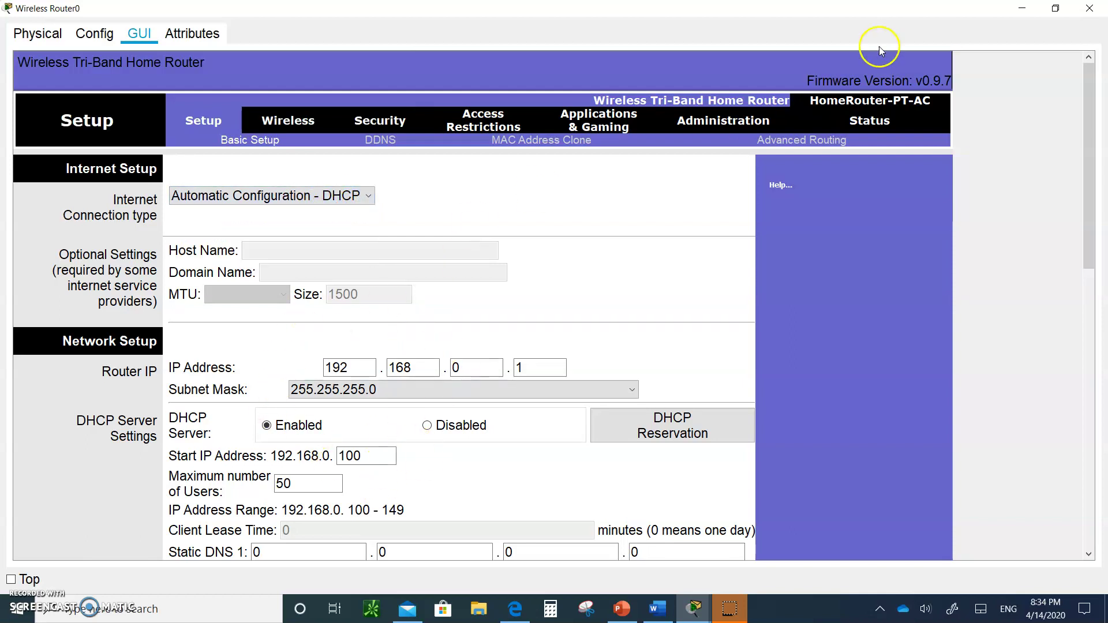
click(1062, 7)
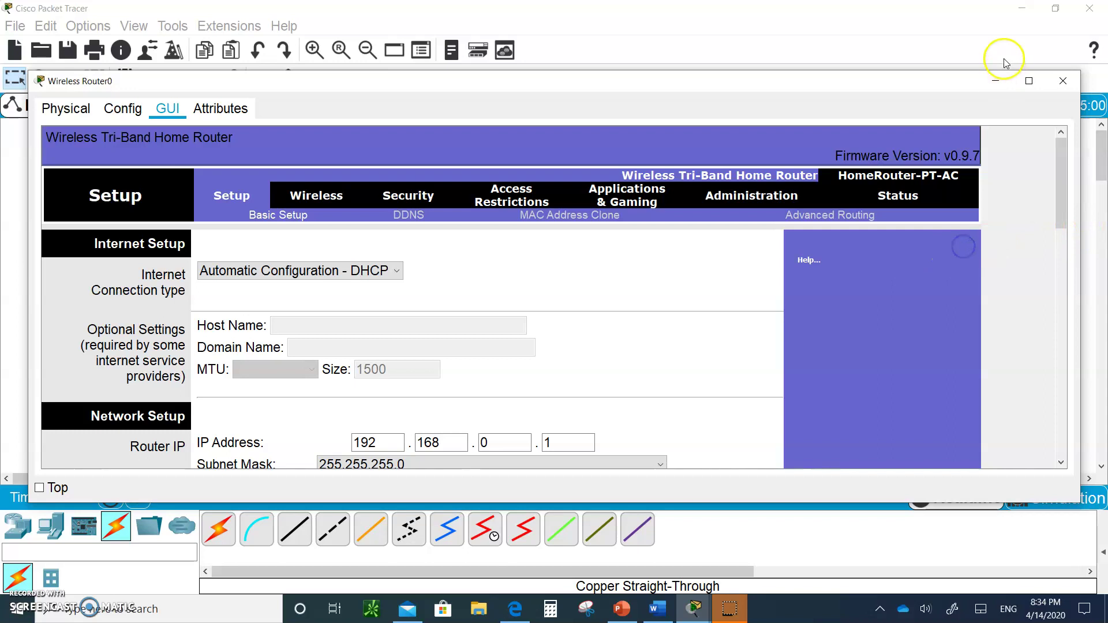
- Nudge Wireless Router0 down-right on the canvas and move its setup window to the top
drag(937, 87, 839, 167)
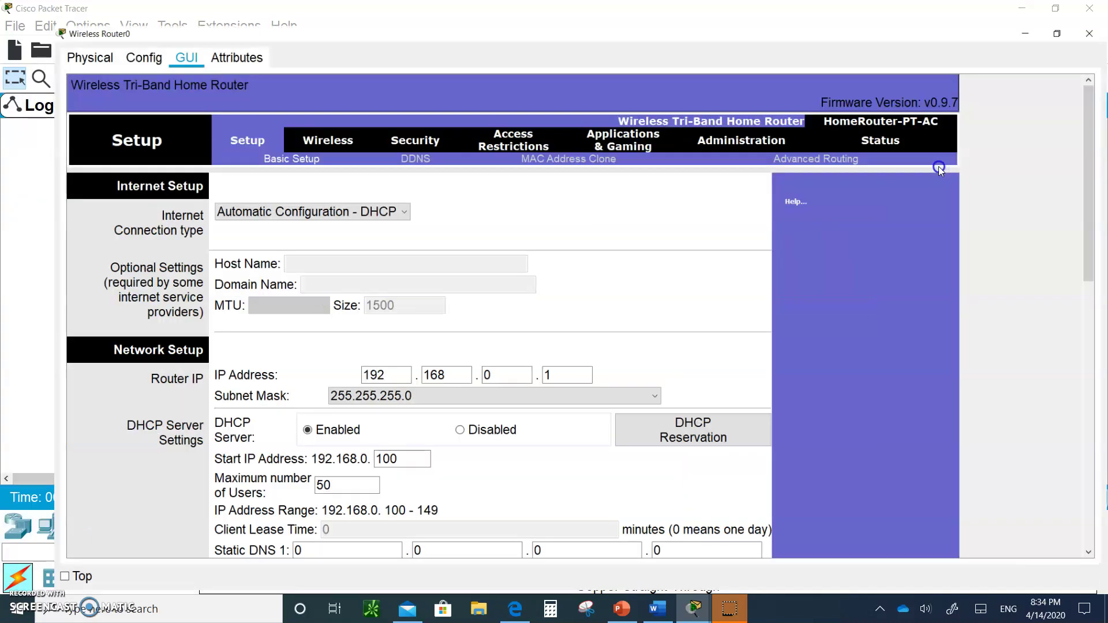
click(931, 160)
click(1056, 9)
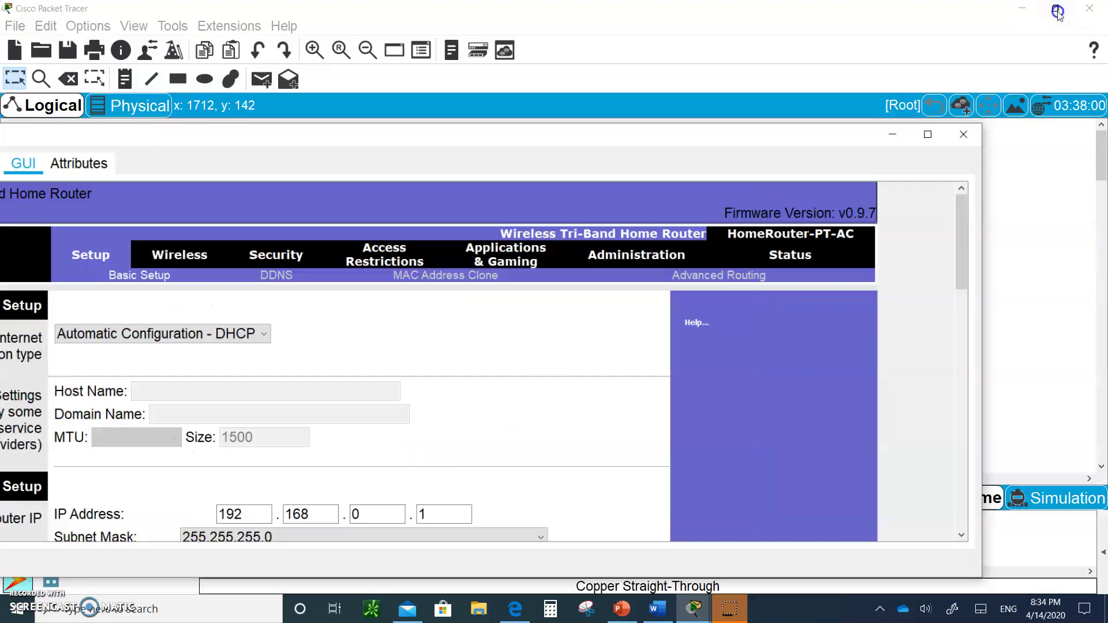
drag(700, 166, 884, 371)
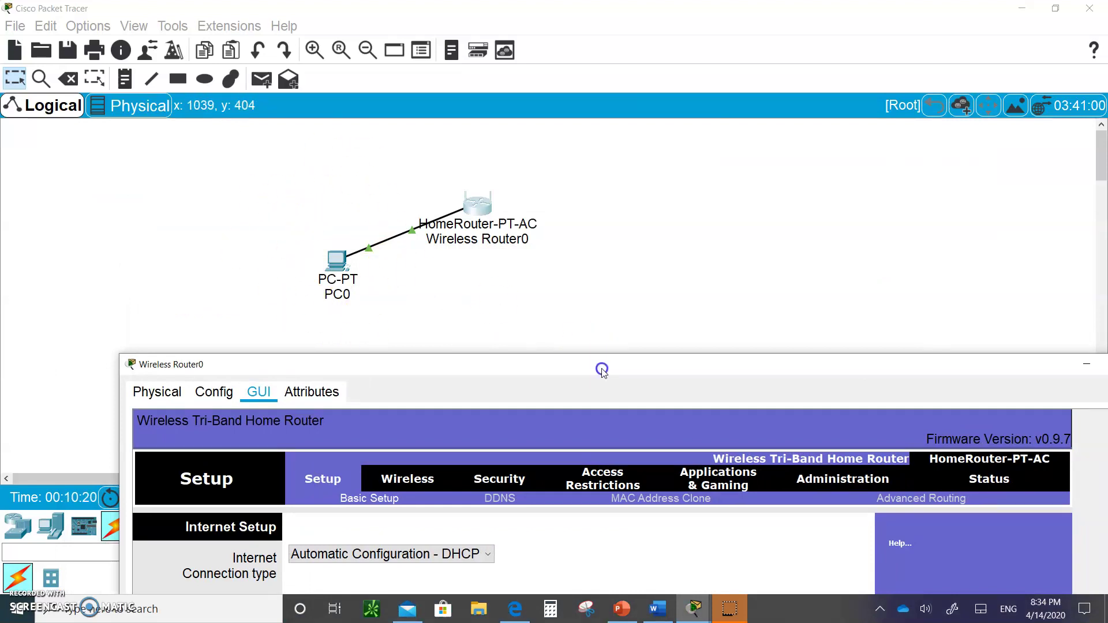
drag(601, 368, 588, 325)
click(603, 299)
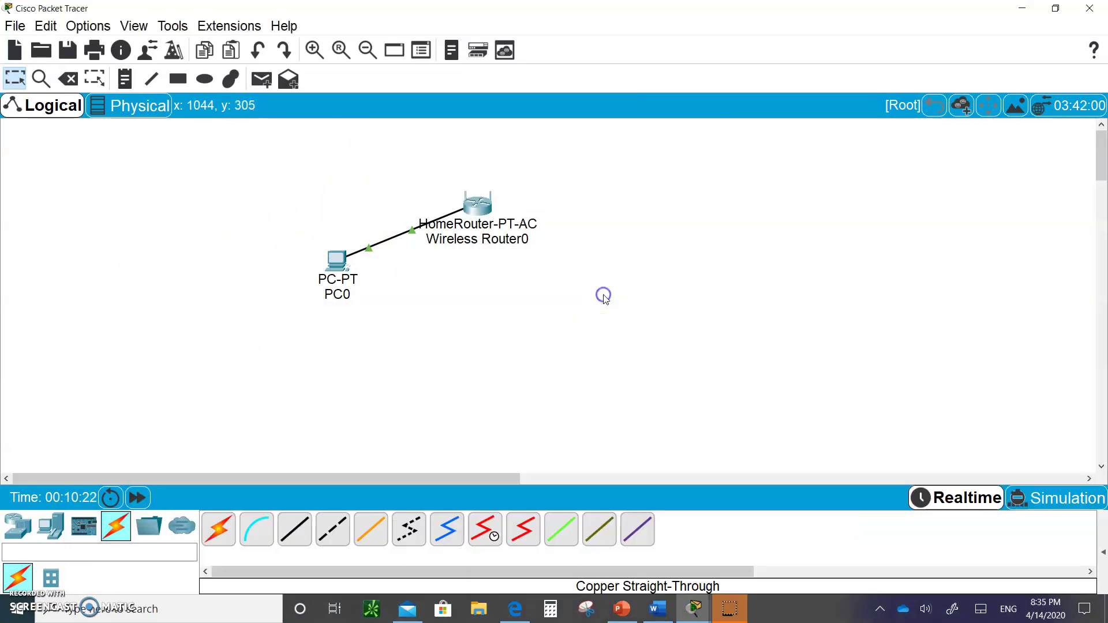
click(483, 220)
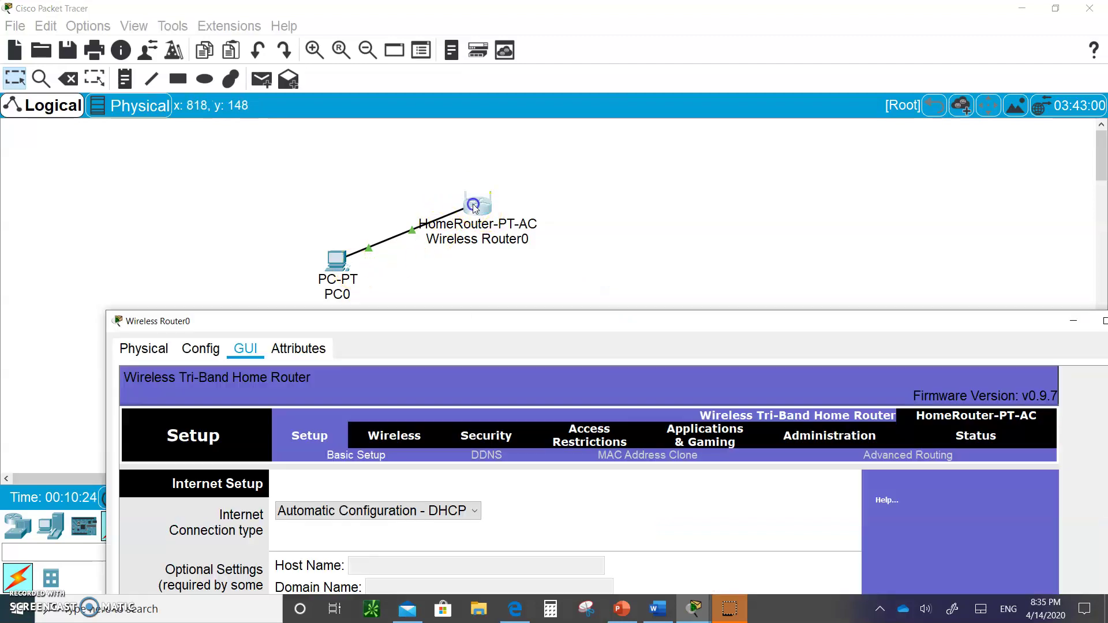
click(484, 219)
drag(484, 220, 499, 233)
click(500, 234)
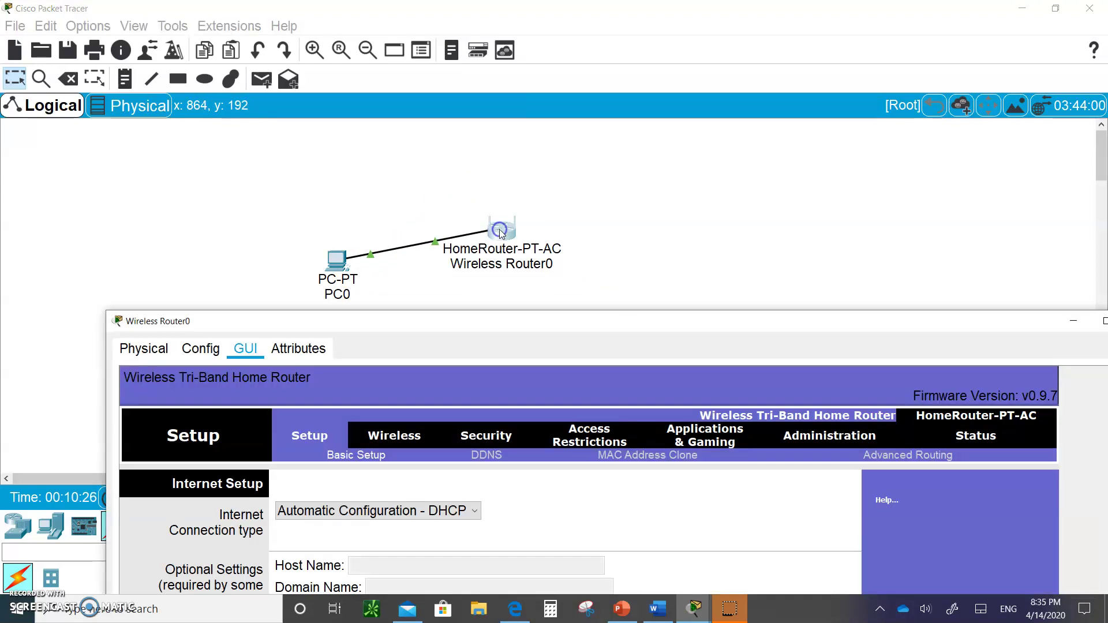
click(500, 234)
drag(543, 330, 479, 112)
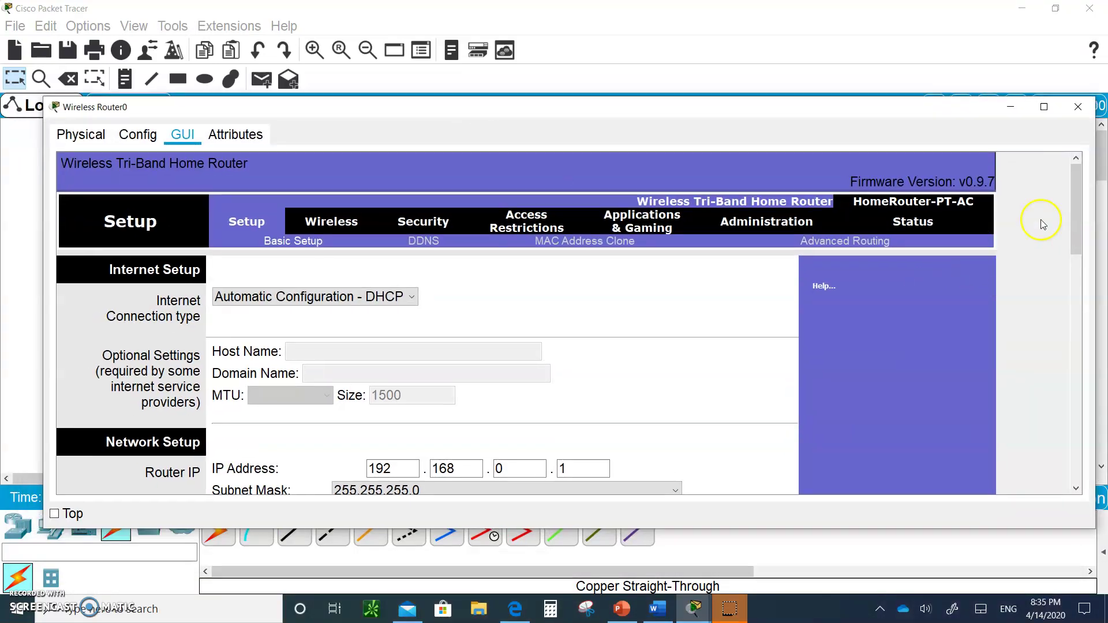
- Change the router IP to 192.168.10.1 so DHCP serves 192.168.10.100–149
drag(1073, 198, 1073, 248)
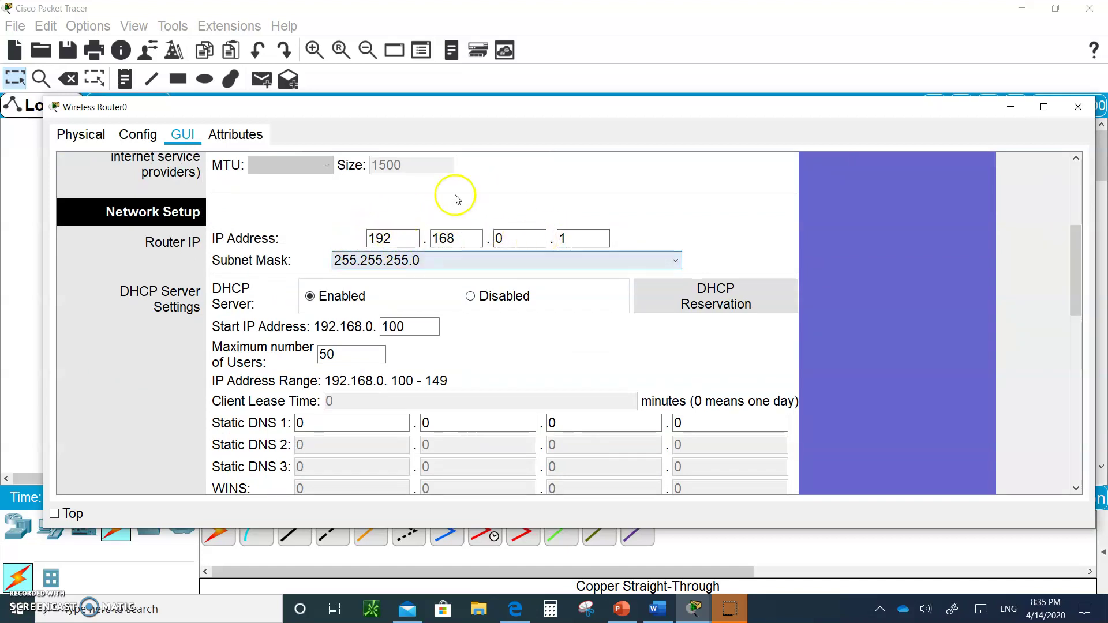
click(508, 237)
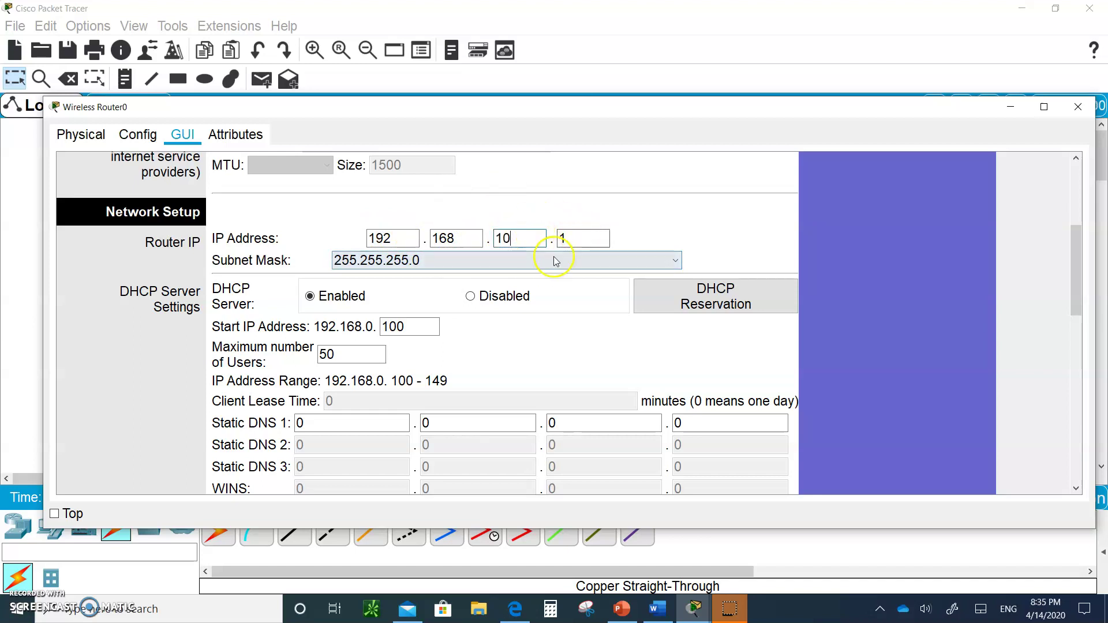
click(421, 296)
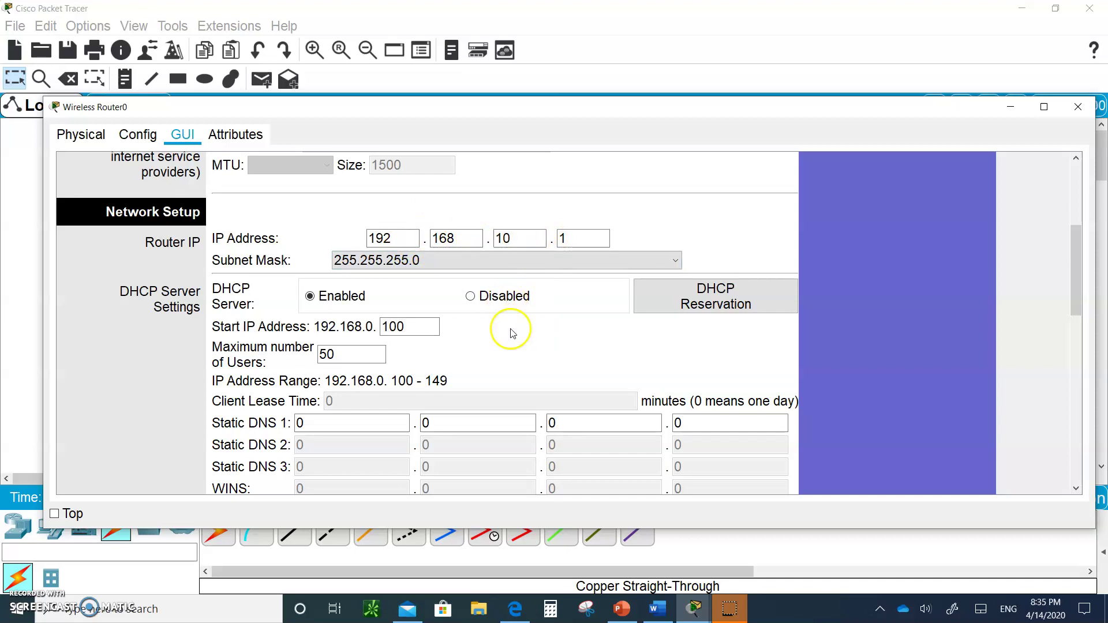
scroll(503, 342, down, 5)
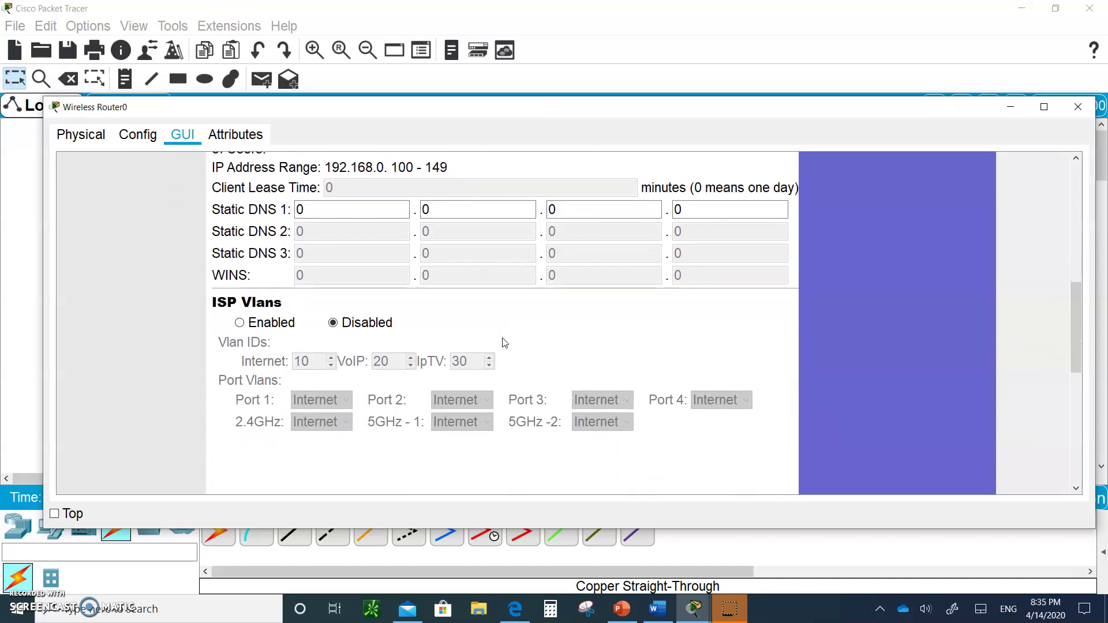
scroll(503, 343, down, 5)
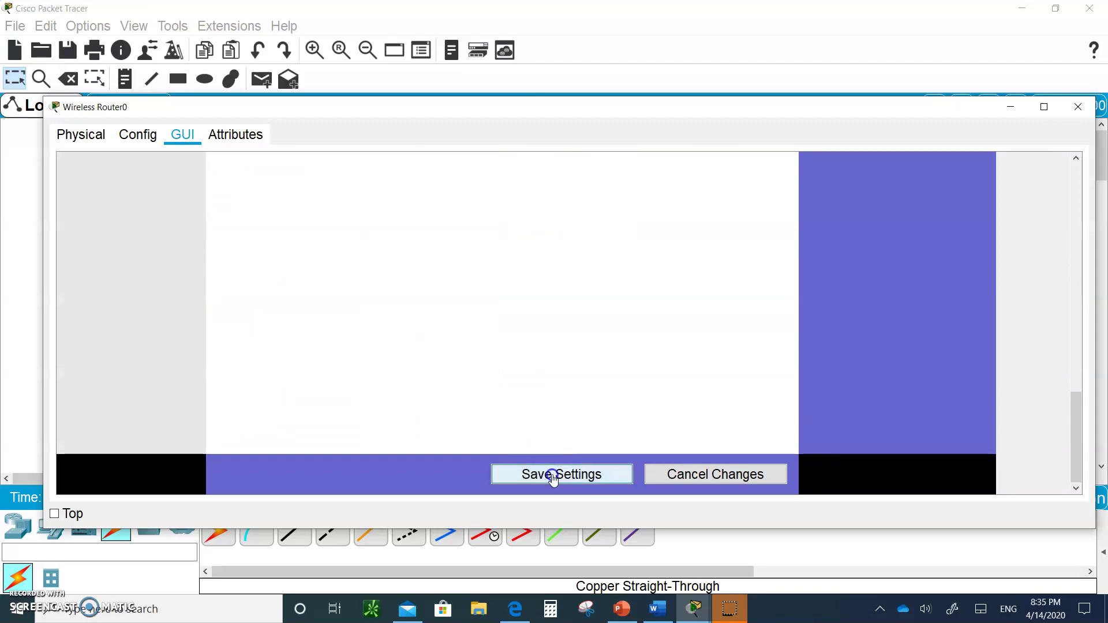
scroll(506, 338, up, 4)
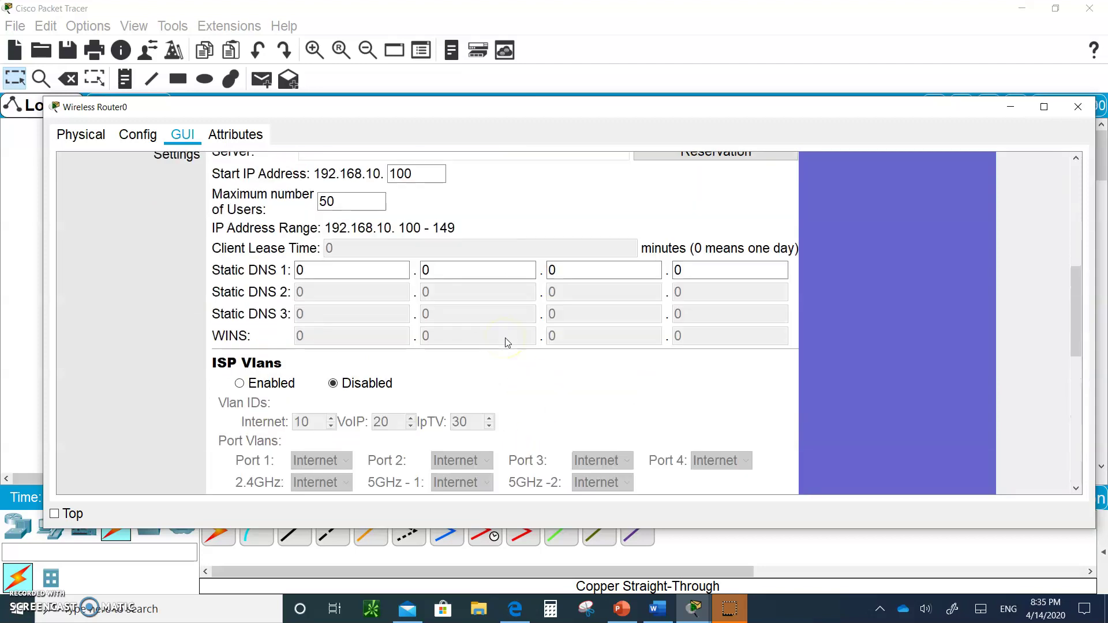
scroll(505, 338, up, 3)
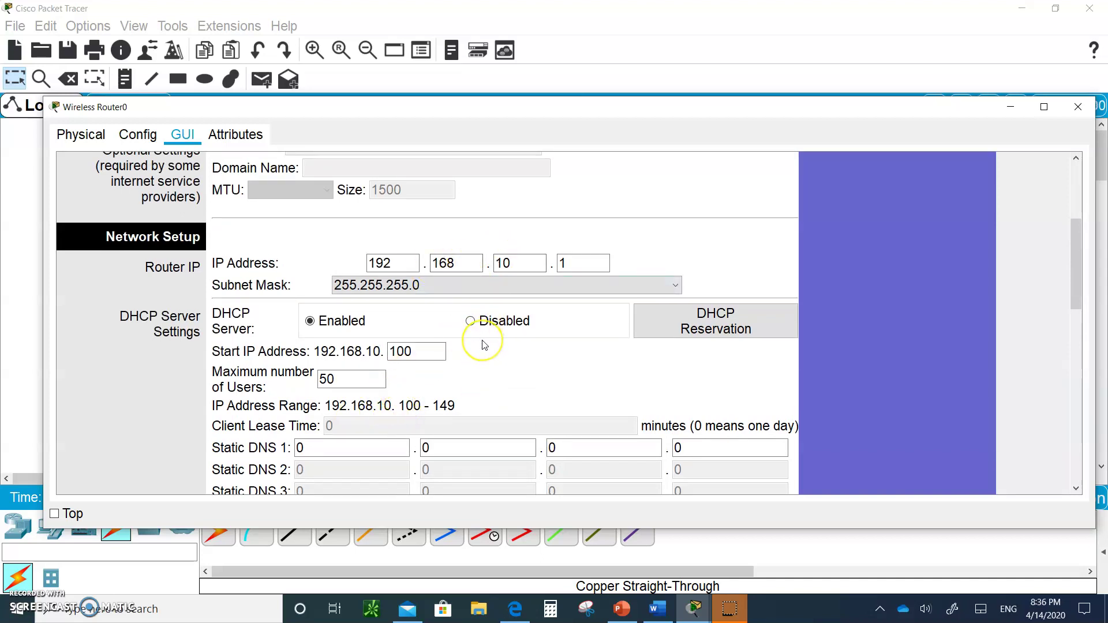
scroll(484, 345, up, 3)
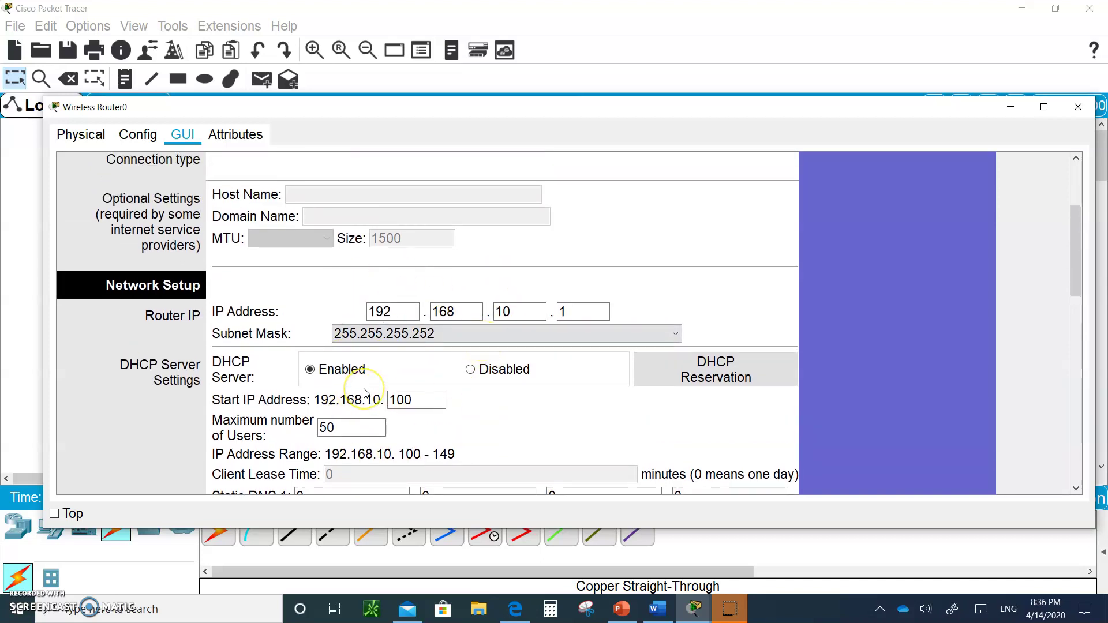
- In Basic Wireless Settings, keep the 2.4 GHz network mode on Auto
scroll(337, 324, up, 10)
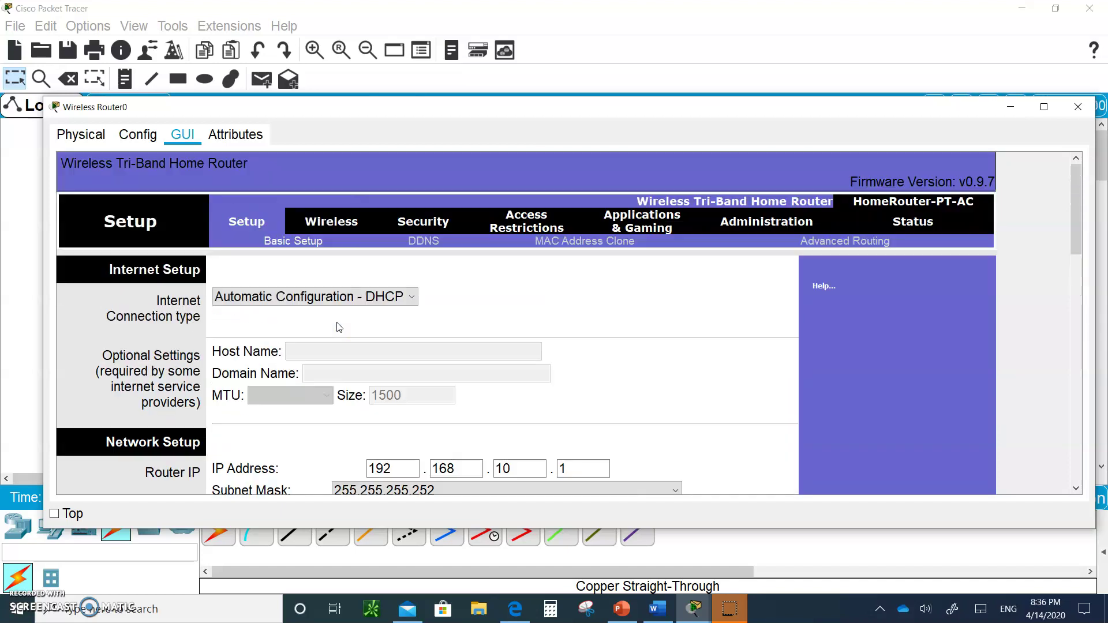
click(327, 229)
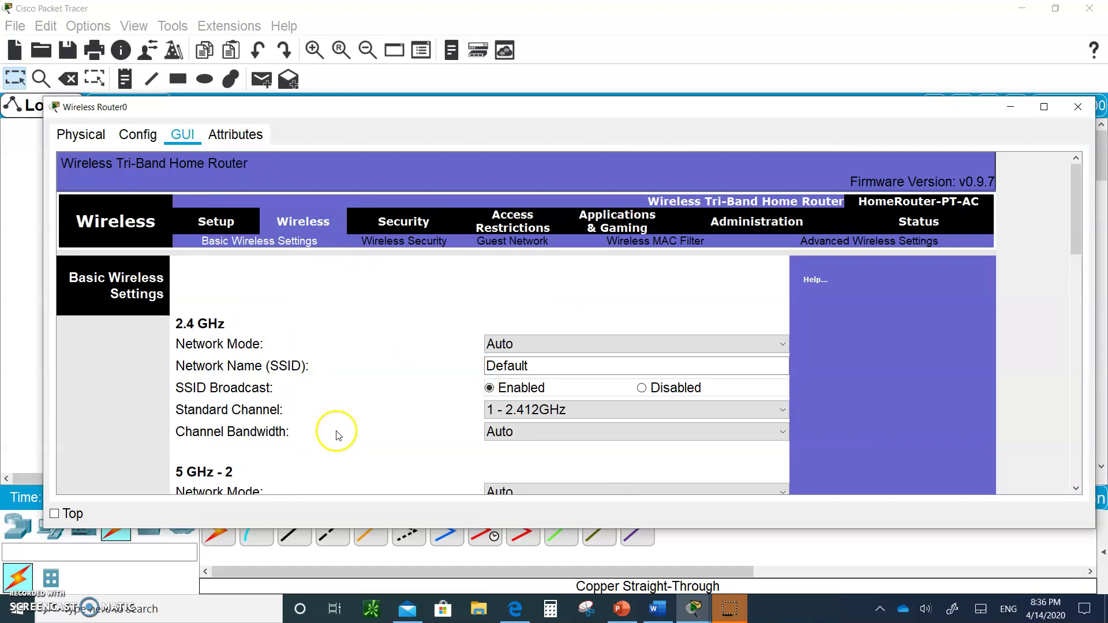
scroll(335, 430, down, 1)
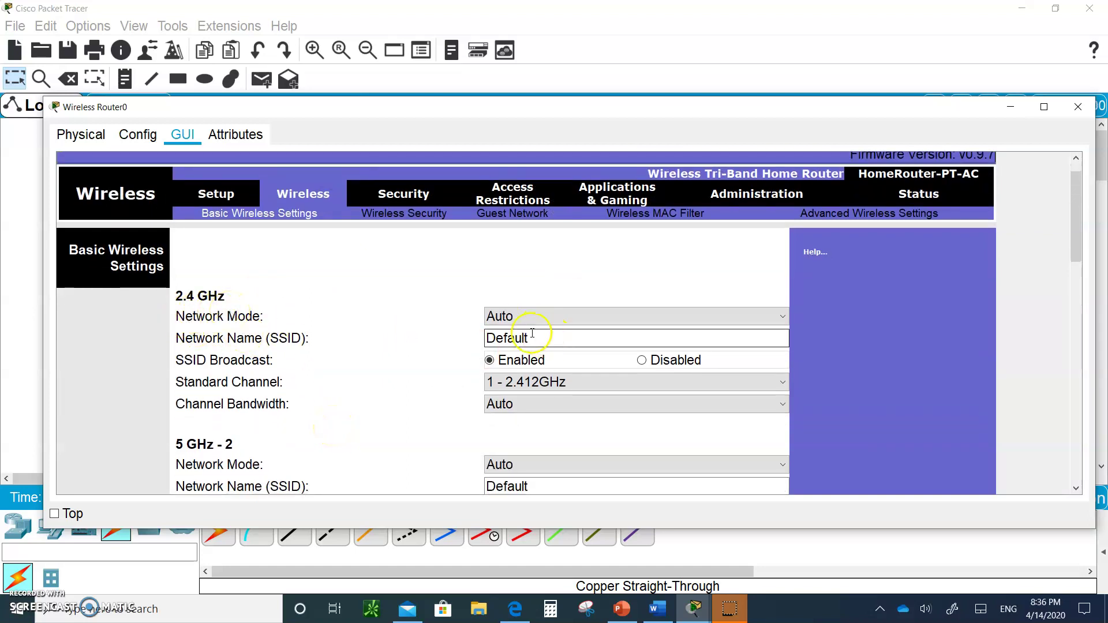
click(514, 318)
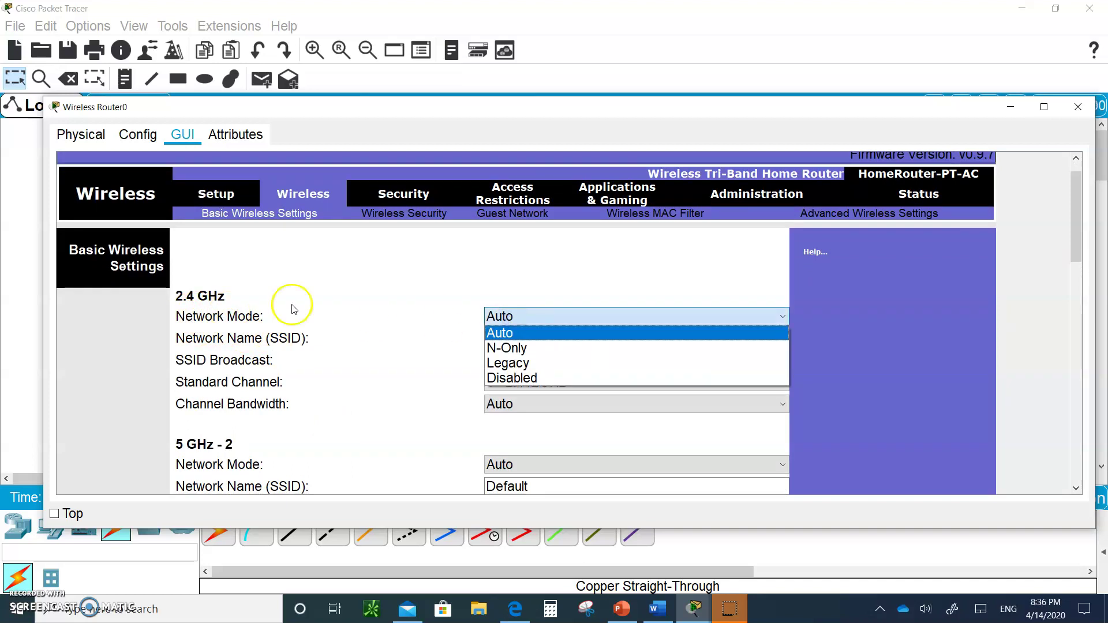
click(271, 293)
- Set Network Mode to Disabled for both 5 GHz - 2 and 5 GHz - 1
scroll(324, 362, down, 1)
scroll(324, 362, down, 3)
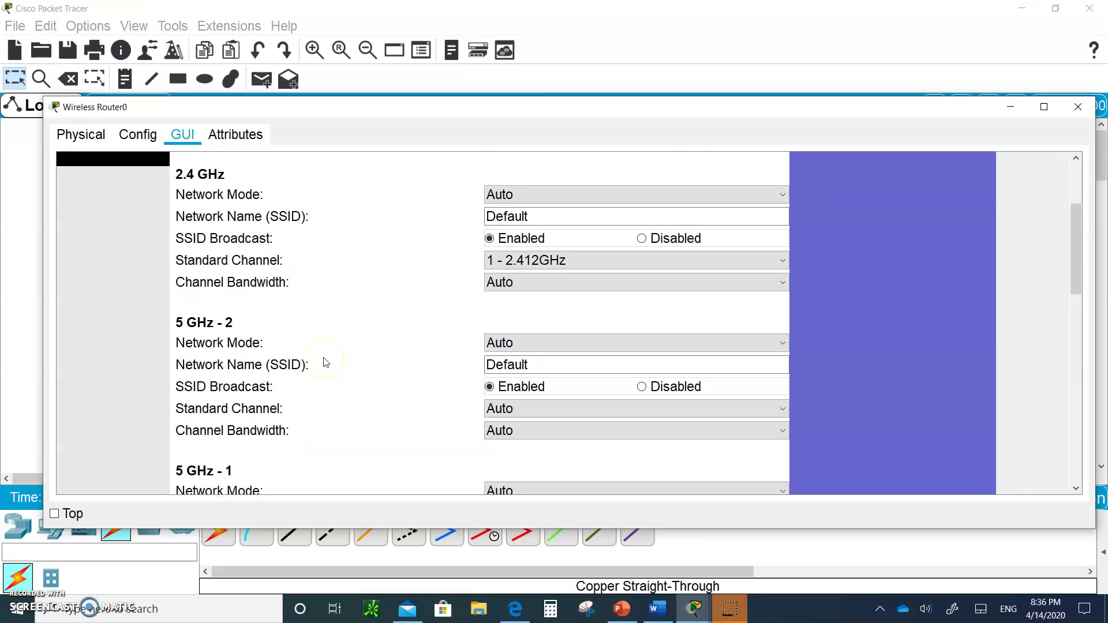
click(521, 345)
click(521, 407)
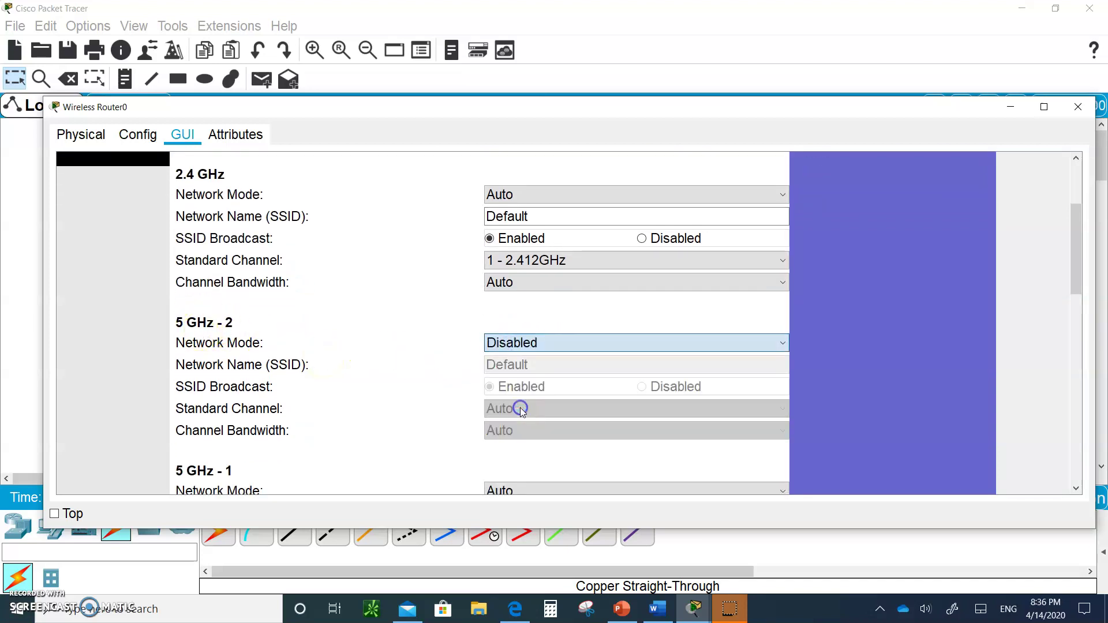
scroll(397, 409, down, 4)
scroll(401, 412, down, 2)
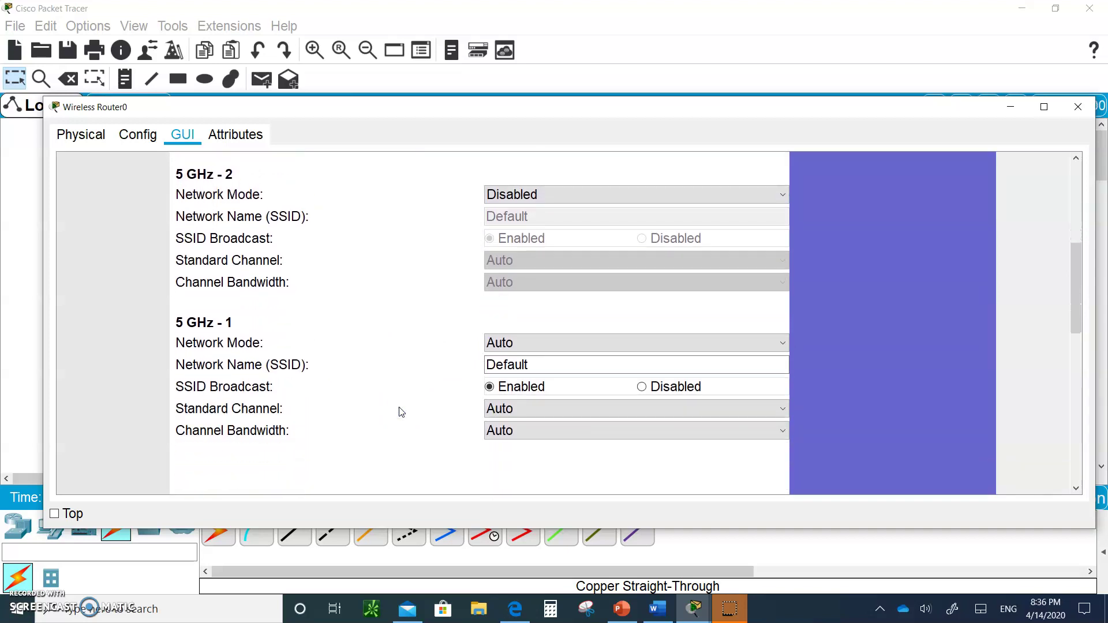
click(528, 327)
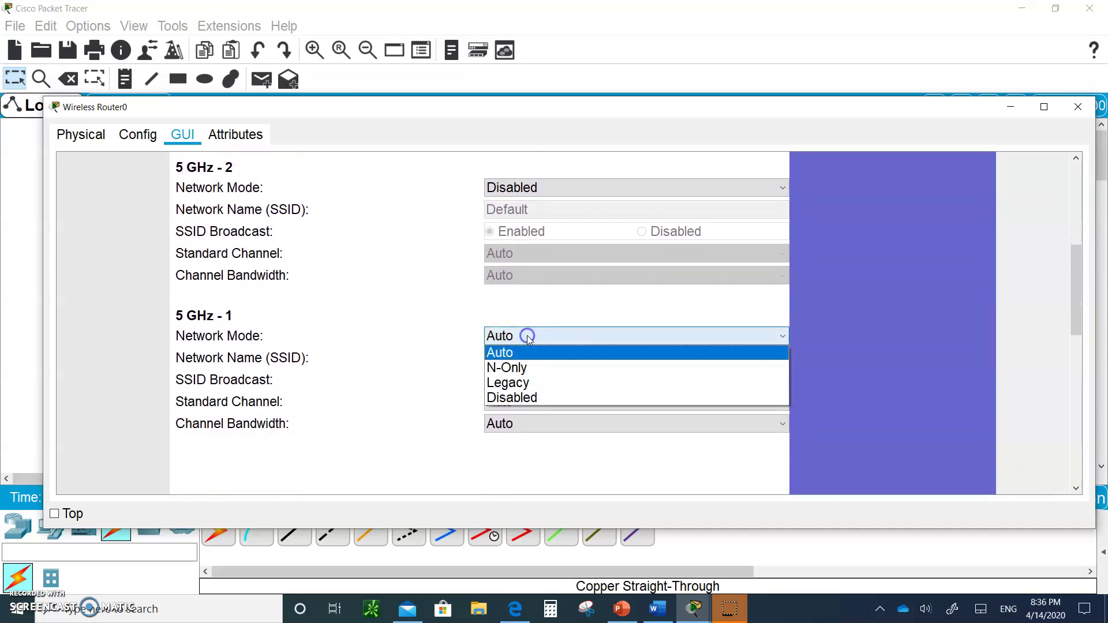
click(521, 402)
scroll(413, 374, up, 5)
scroll(413, 374, up, 5)
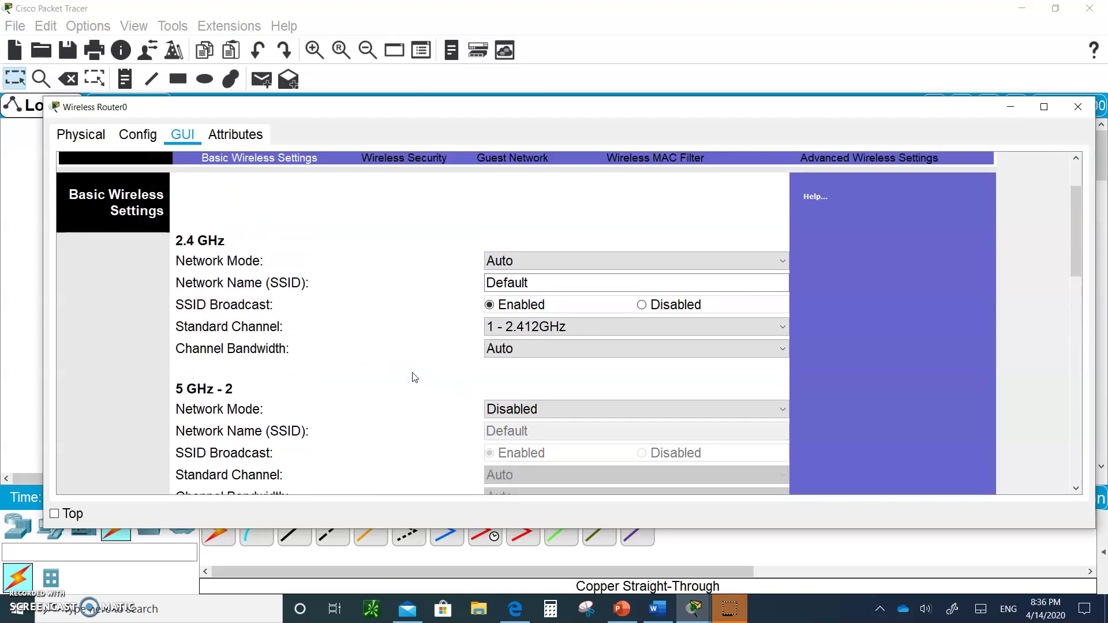
- Replace the 2.4 GHz SSID 'Default' with NTWK and save the basic wireless settings
click(544, 315)
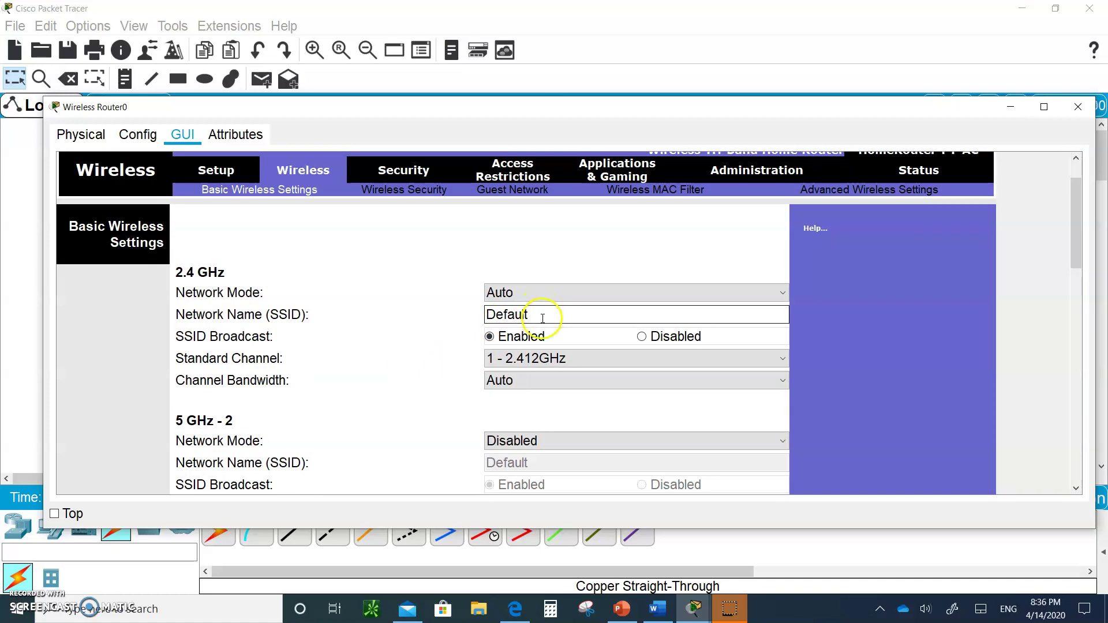
drag(539, 312, 356, 324)
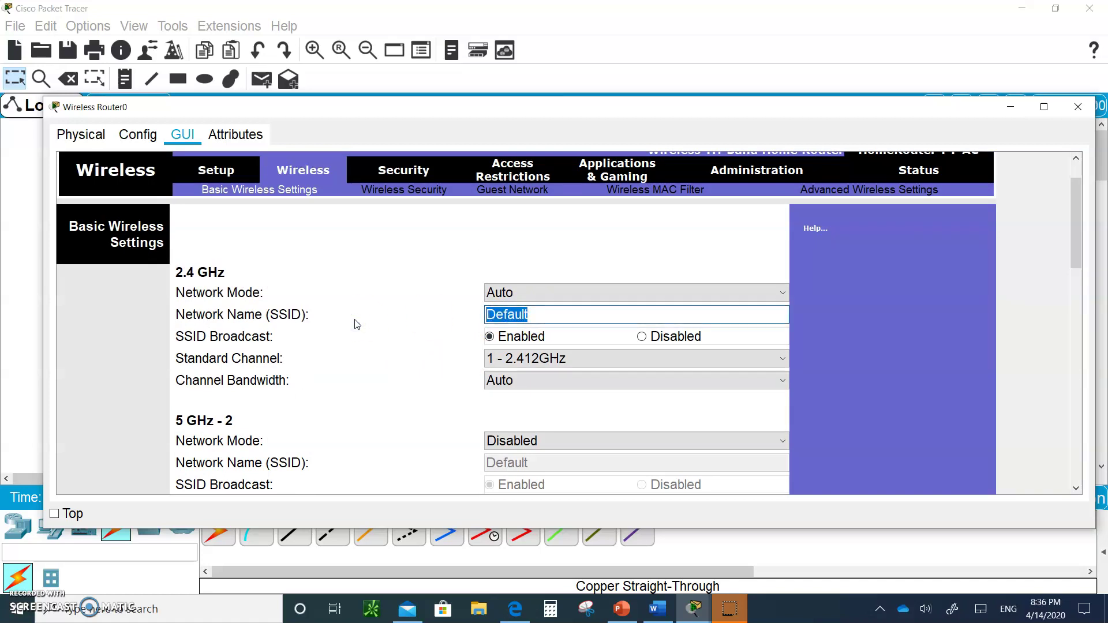
text(NTWK)
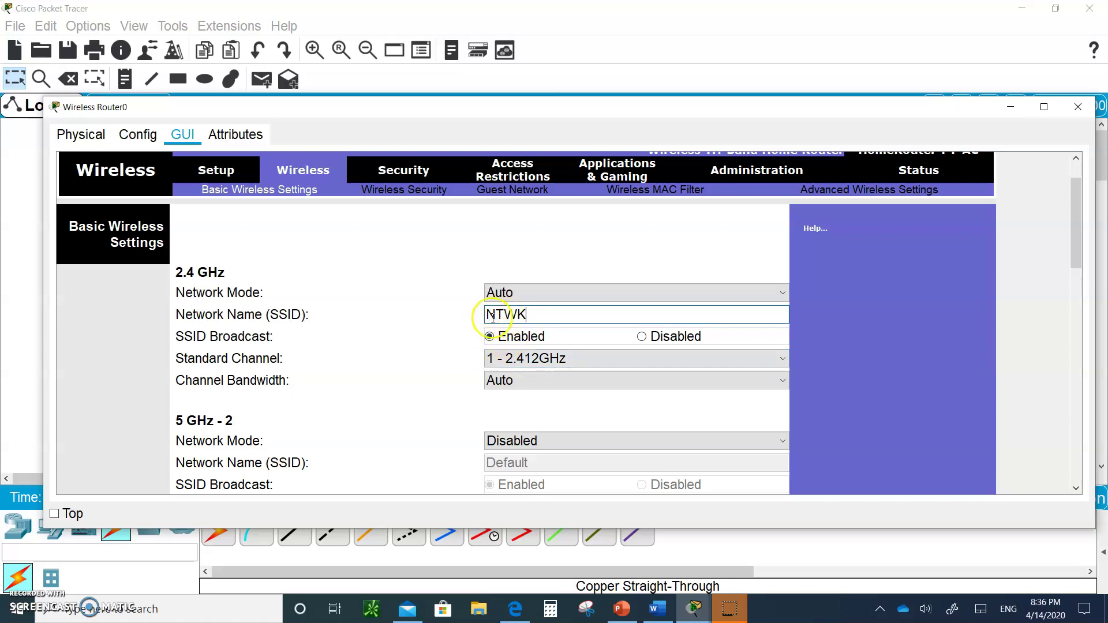
click(490, 336)
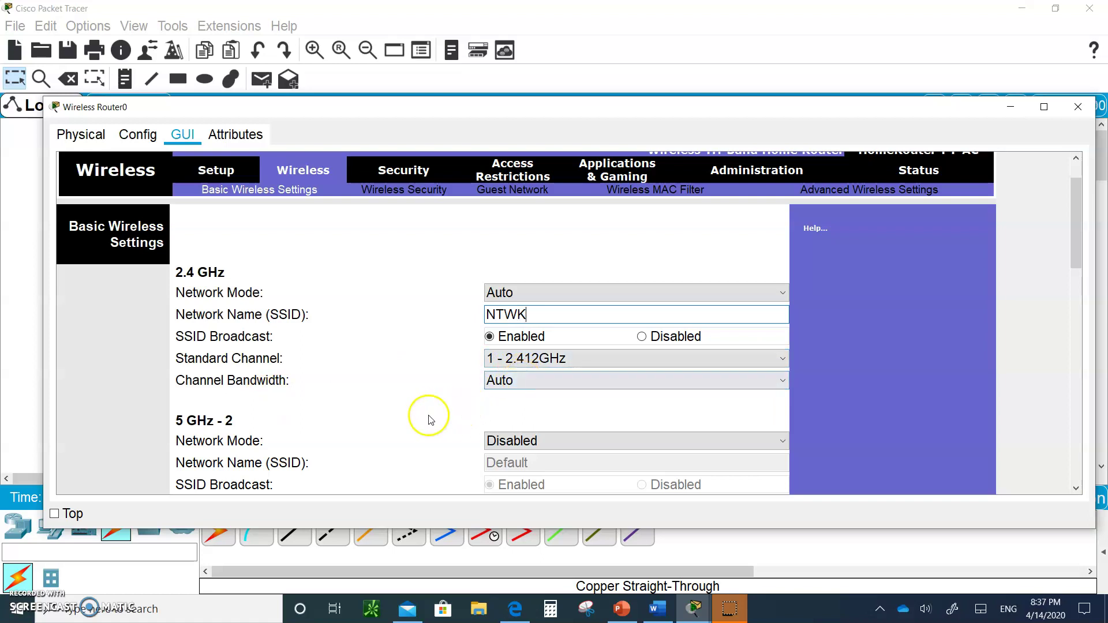
scroll(426, 416, down, 10)
scroll(425, 419, down, 5)
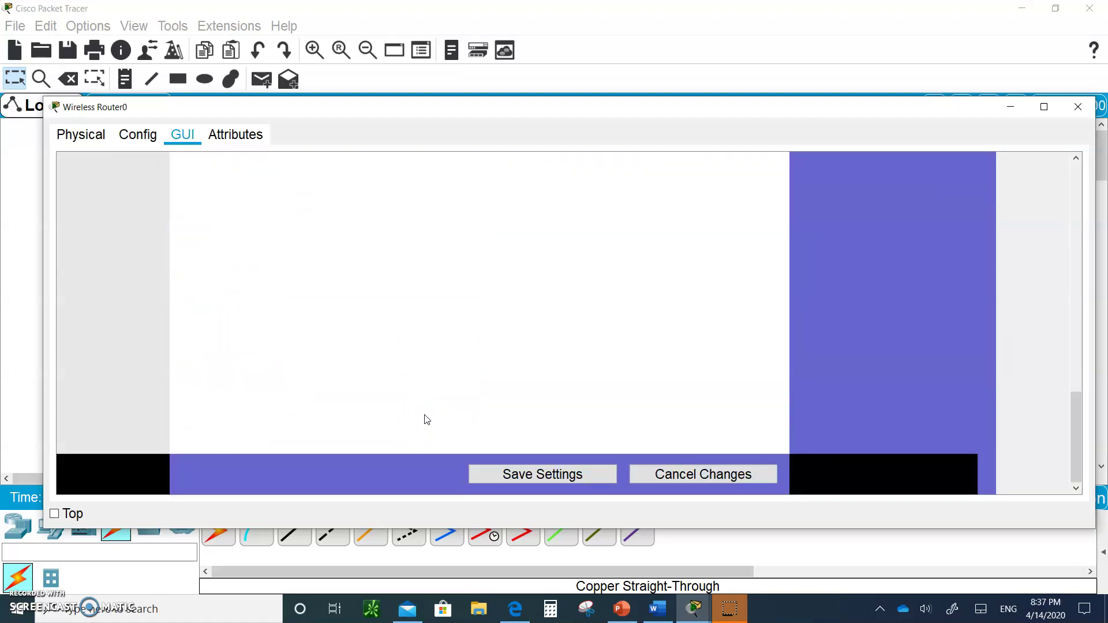
click(536, 482)
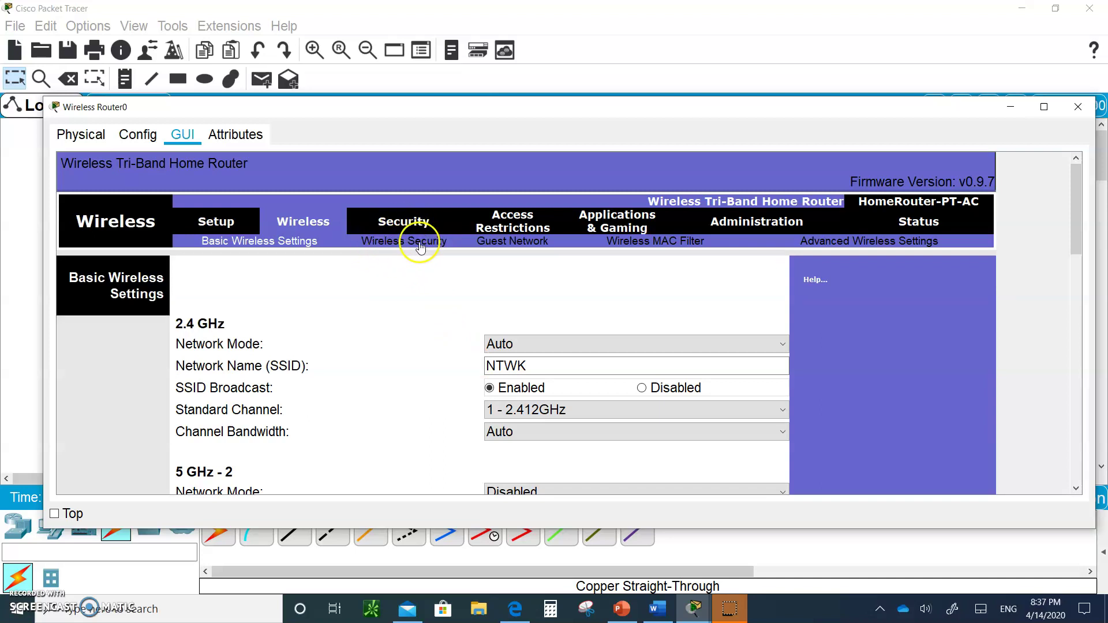
- On the Wireless Security page, set the 2.4 GHz security mode to WPA2 Personal
click(411, 243)
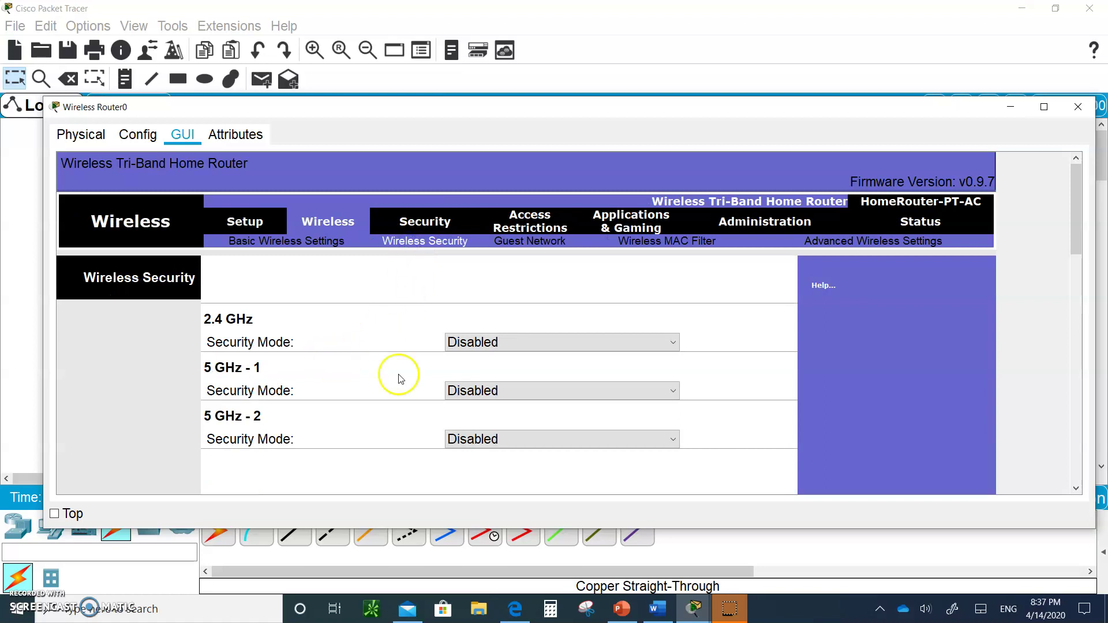
click(484, 346)
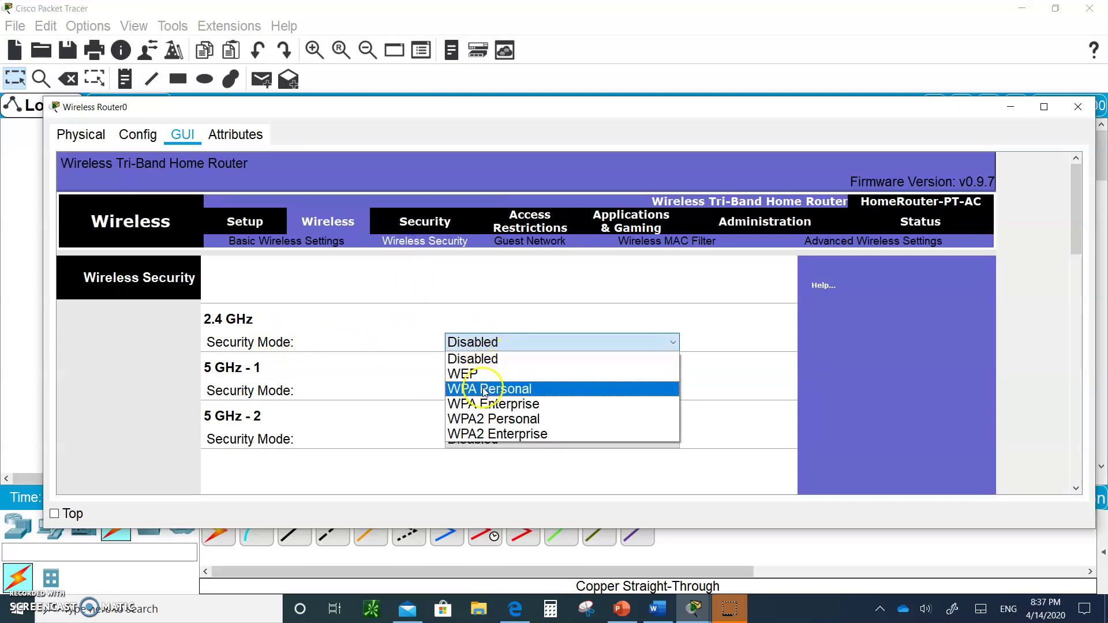
click(534, 425)
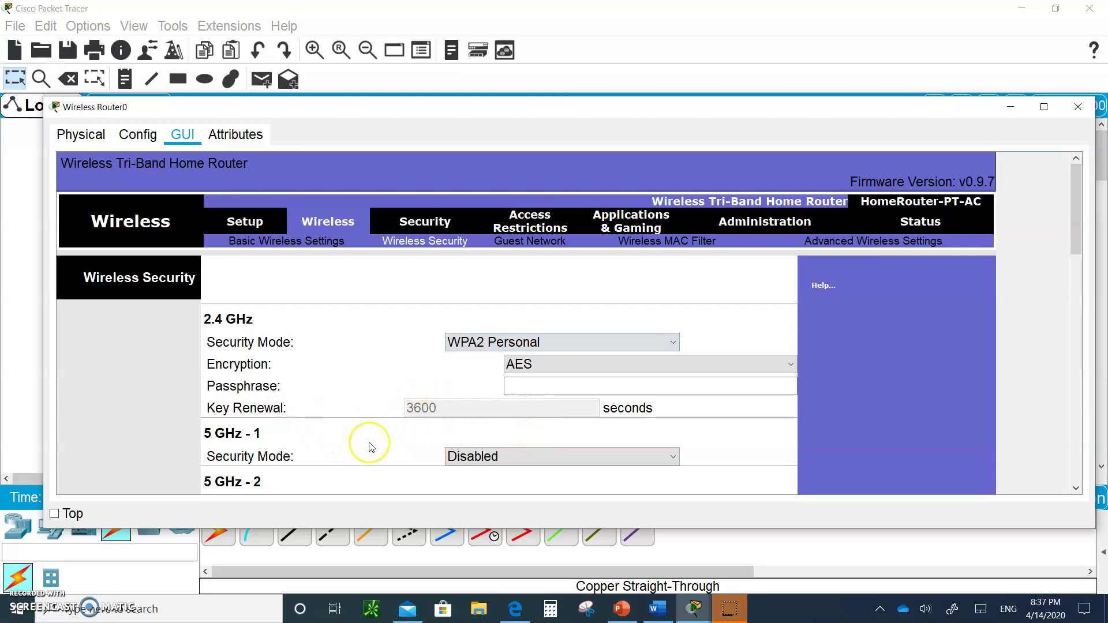
- Enter the wireless passphrase, correcting its first character
scroll(371, 448, down, 2)
scroll(371, 448, down, 1)
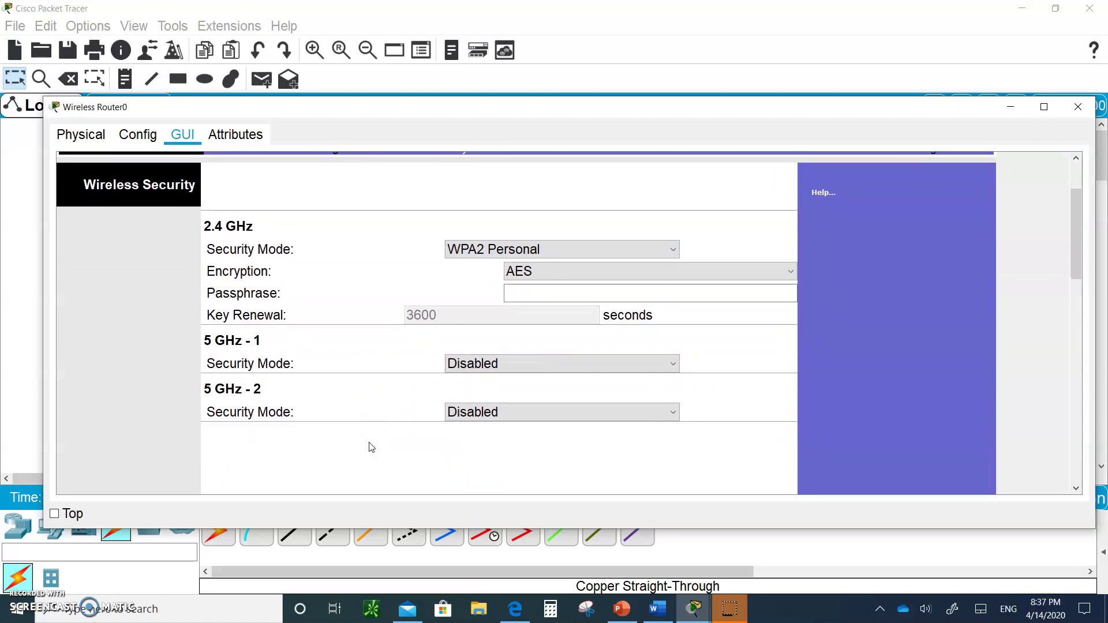
click(525, 290)
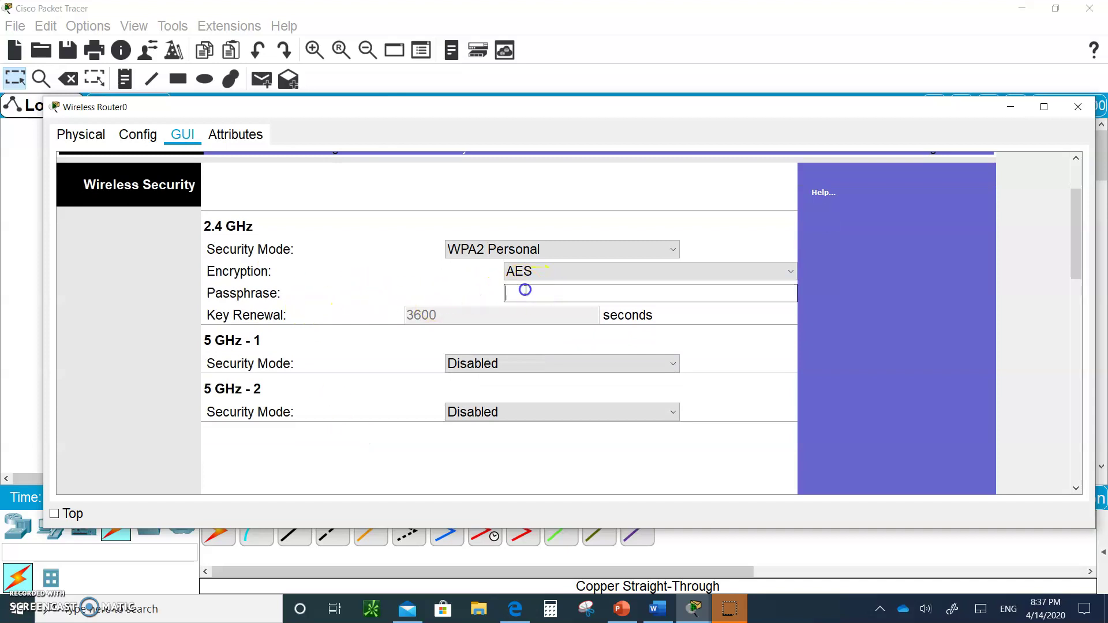
text(llo)
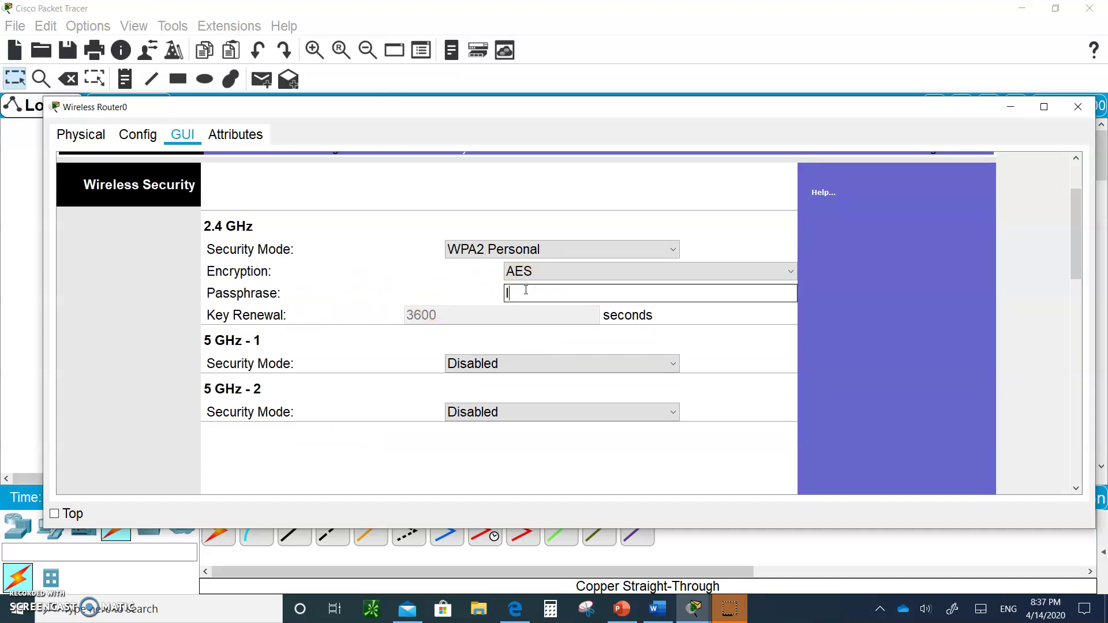
text(venetworking)
click(515, 290)
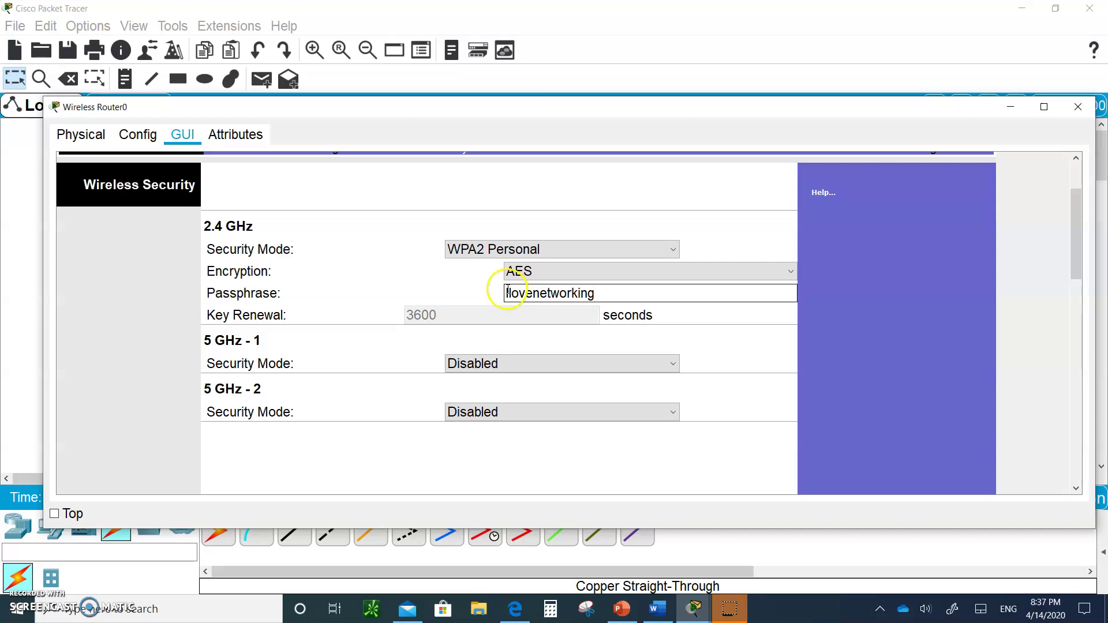
click(775, 233)
key(Delete)
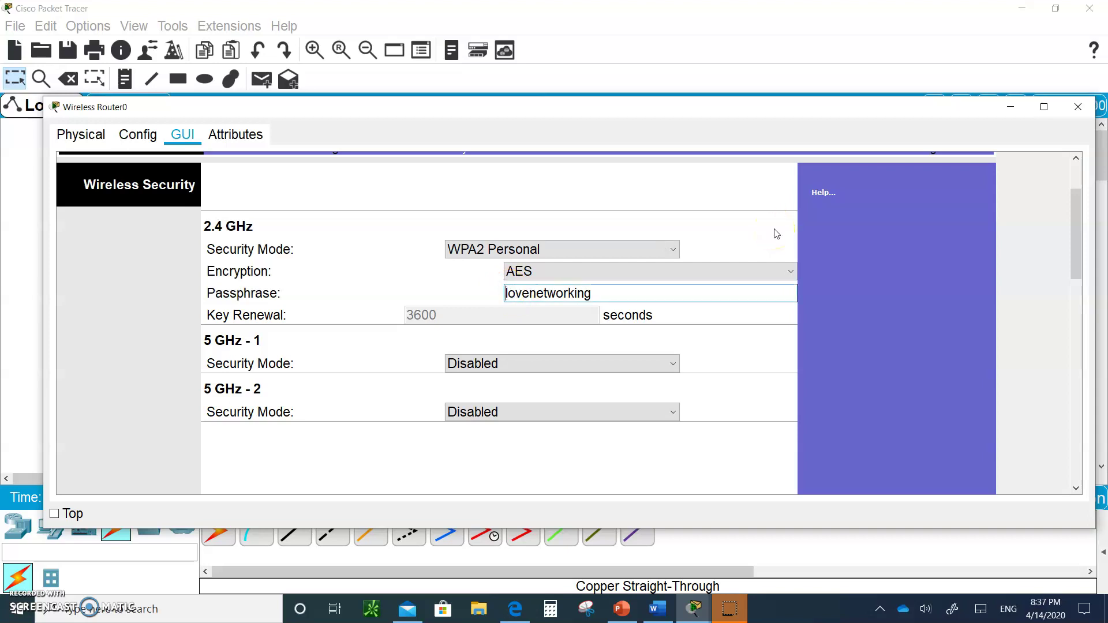
text(l)
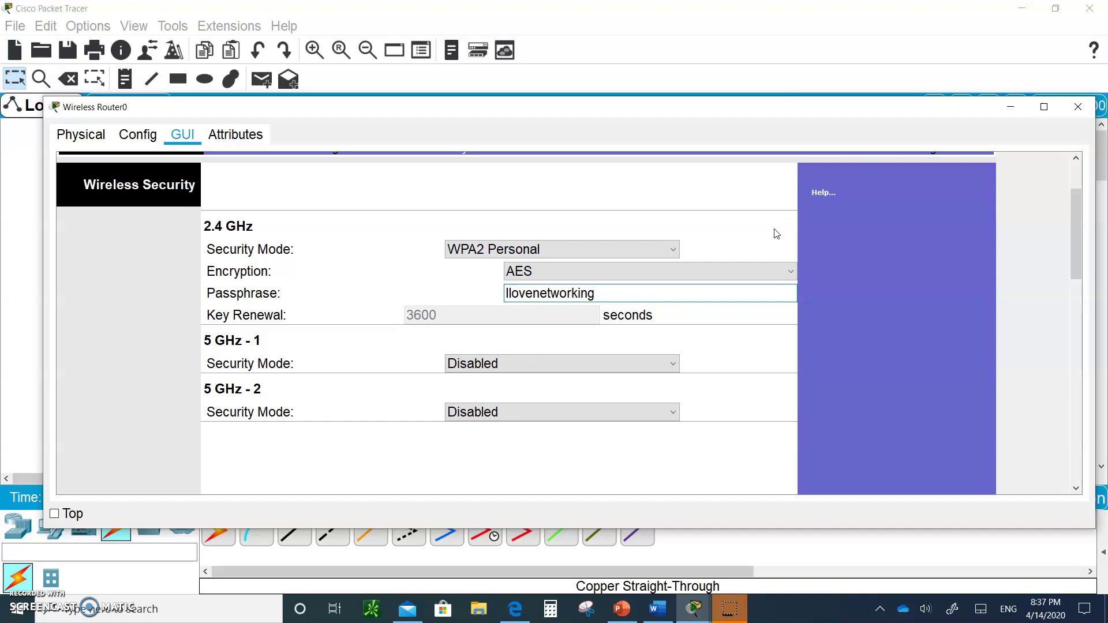
click(891, 218)
- Save the WPA2 Personal / AES security settings and return to the top of the page
scroll(687, 438, down, 5)
scroll(687, 437, down, 3)
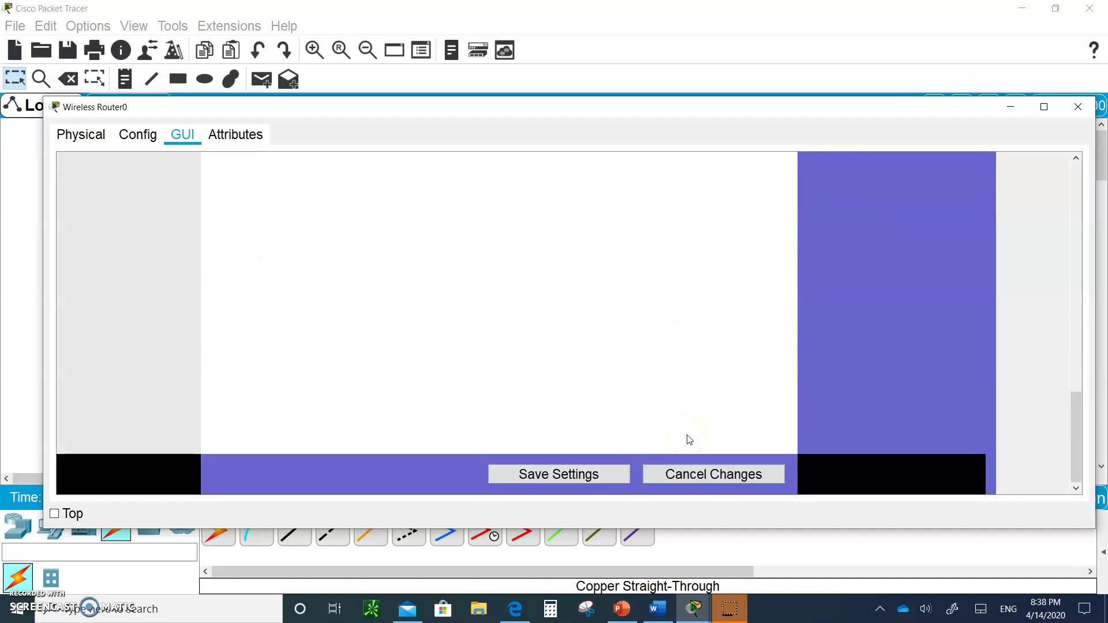
click(571, 470)
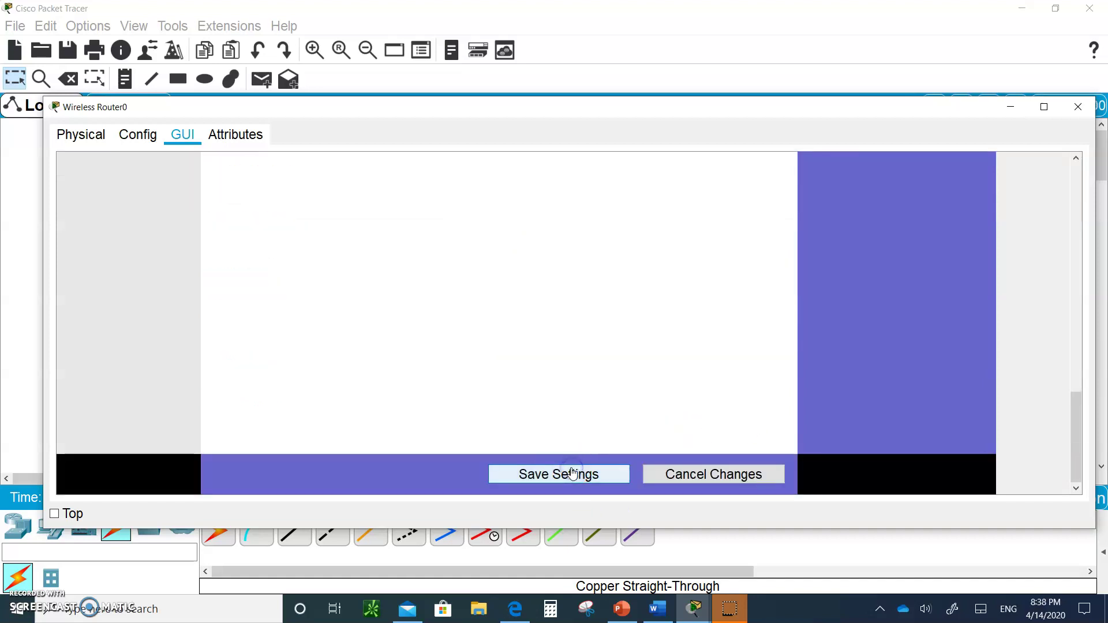
click(559, 473)
click(1078, 225)
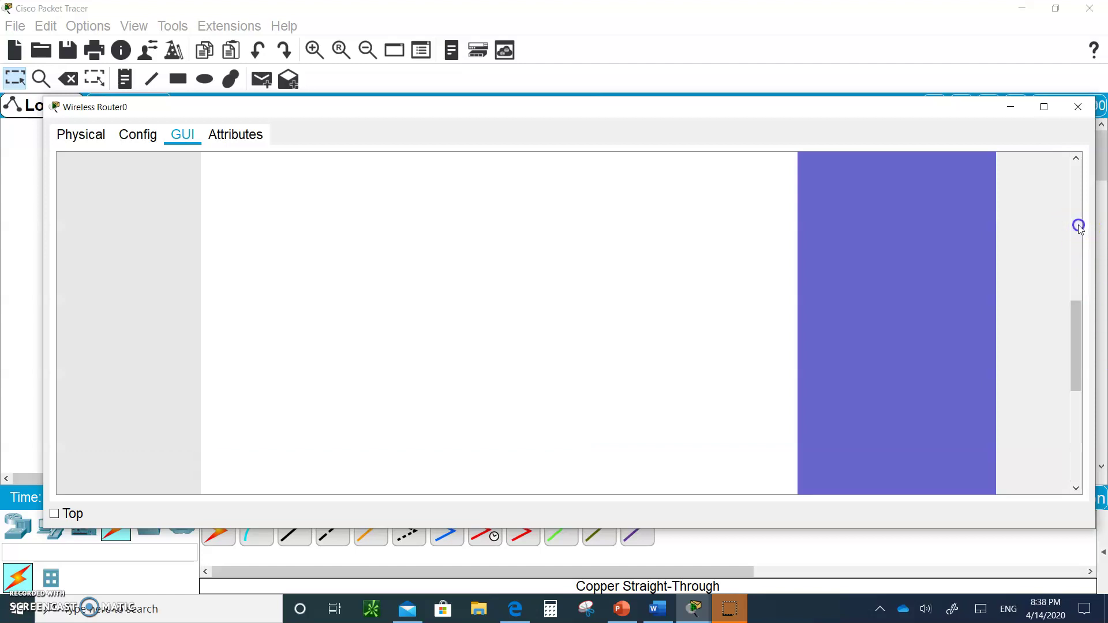
click(1078, 172)
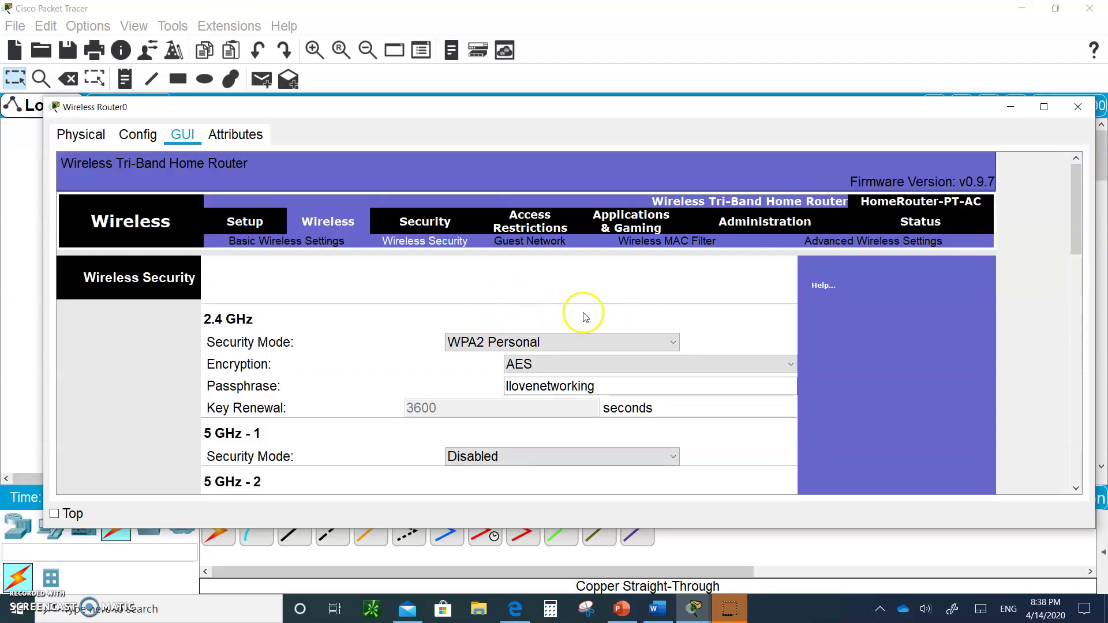
- On Administration > Management, enter a new router password and its confirmation
click(747, 221)
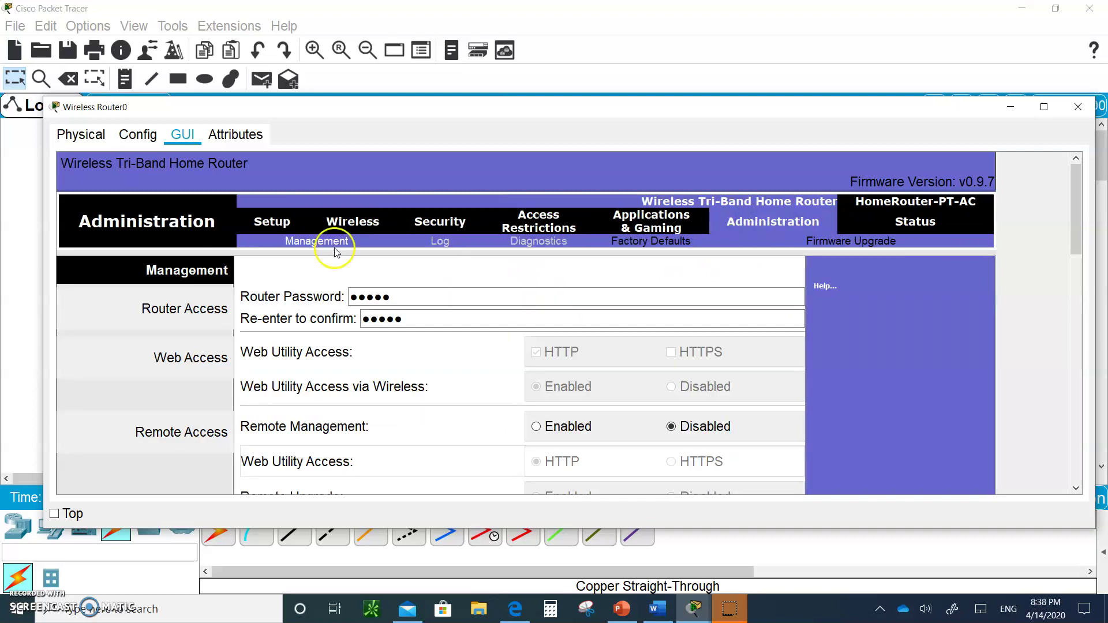
click(406, 304)
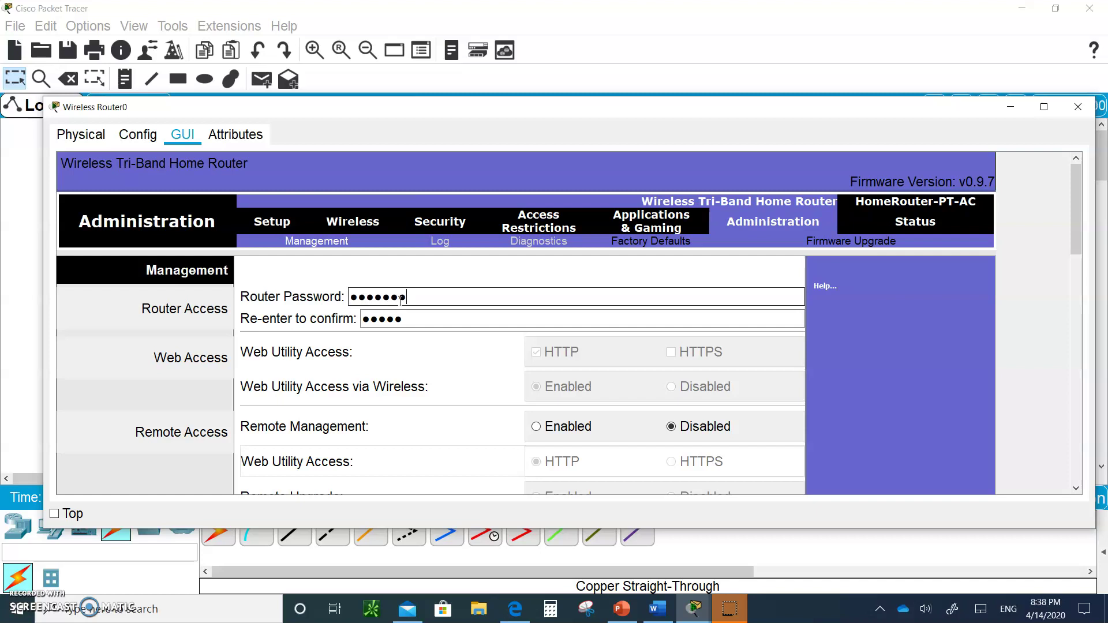
click(414, 318)
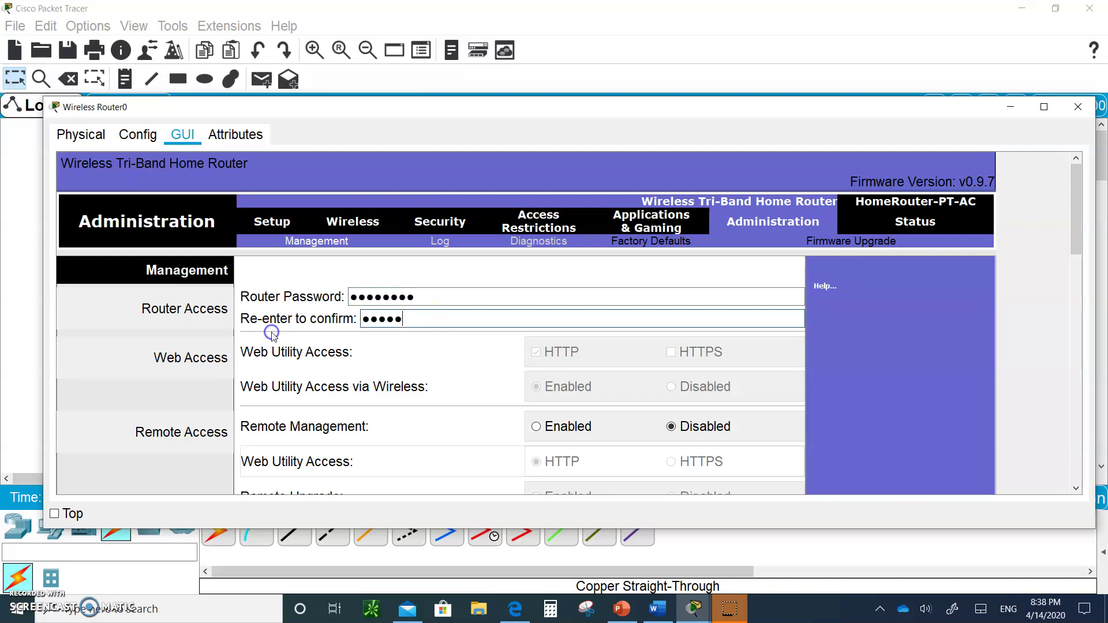
click(389, 322)
drag(410, 319, 301, 324)
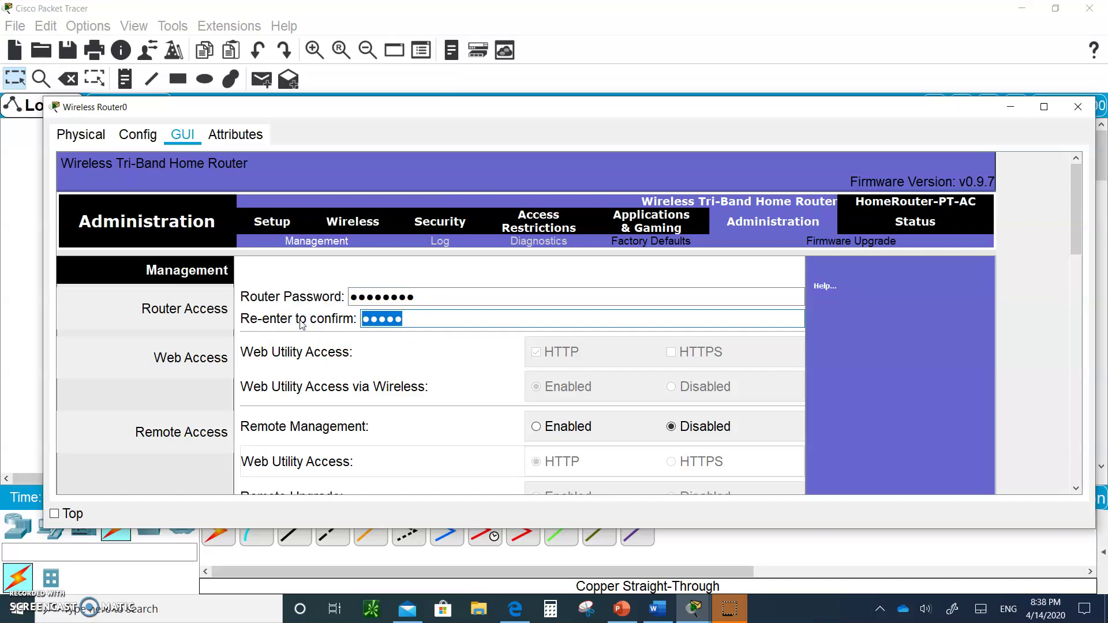
text(cisco)
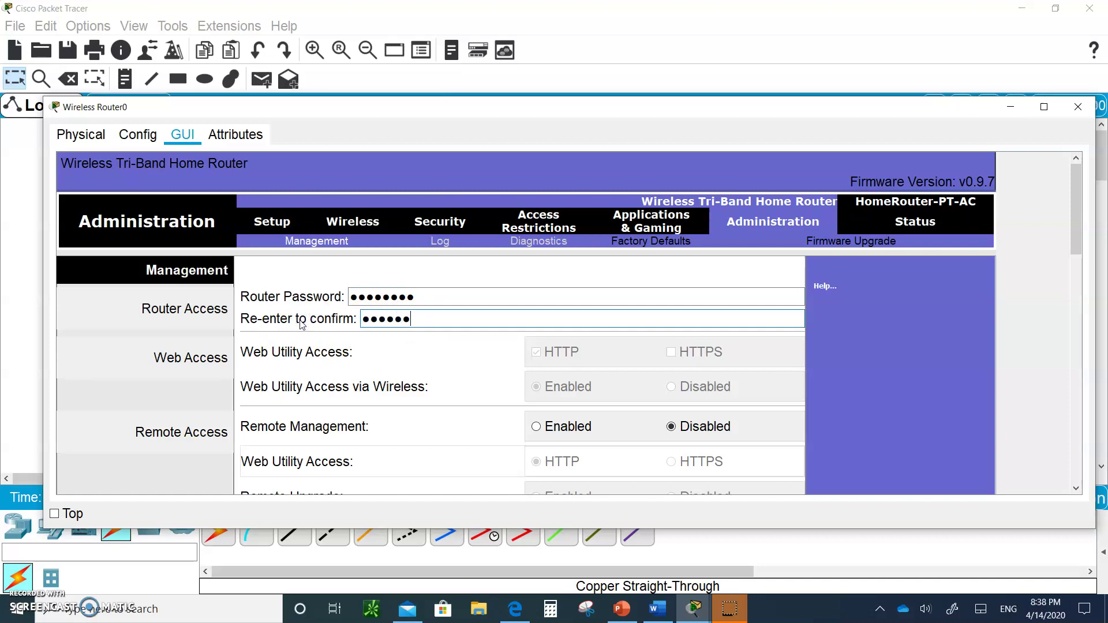
scroll(301, 325, down, 3)
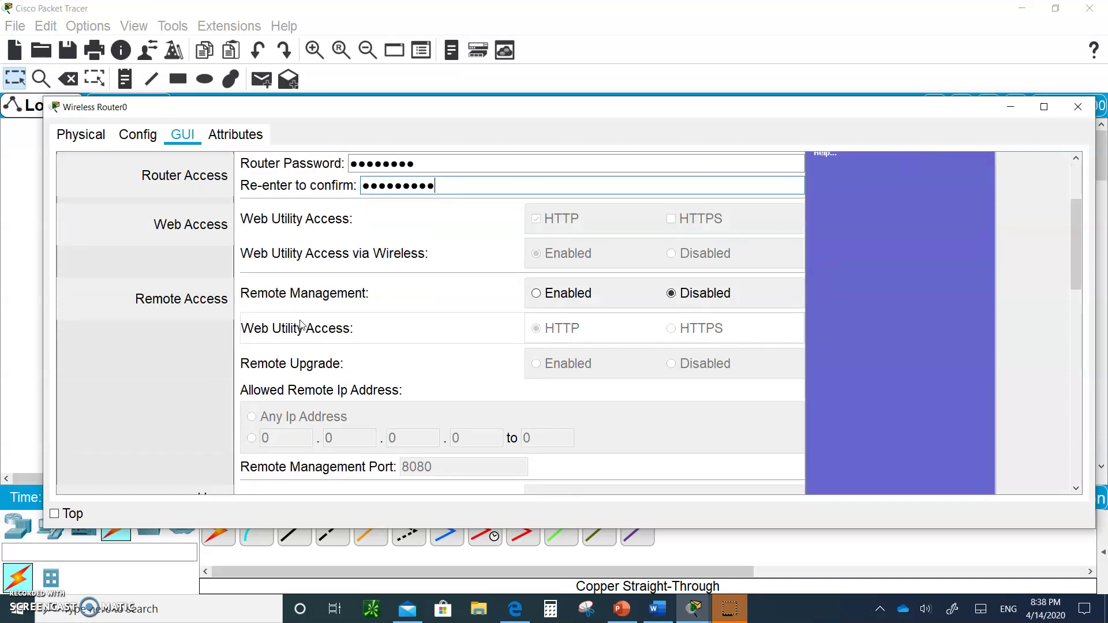
- Retype the router password confirmation so both password entries match
click(536, 294)
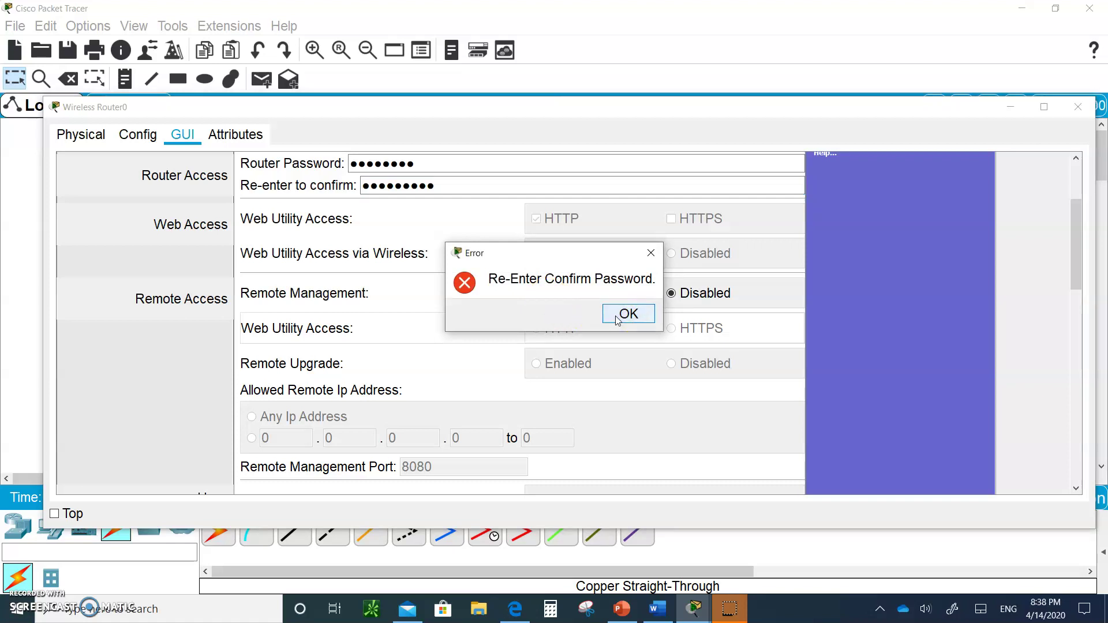
click(627, 314)
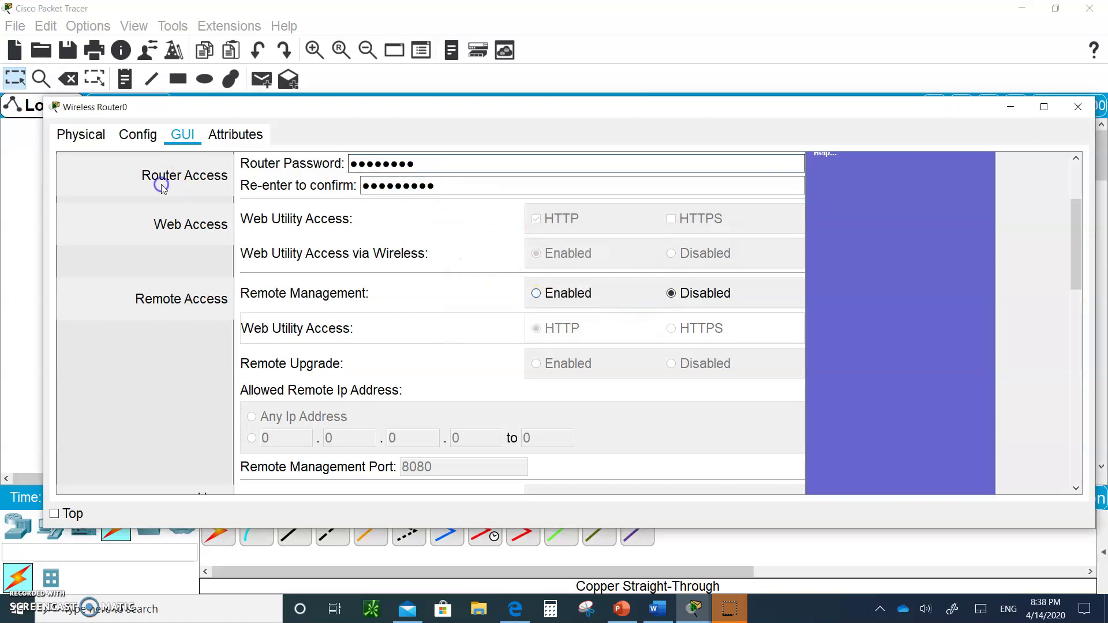
click(423, 162)
key(BackSpace)
key(BackSpace)
key(BackSpace)
key(BackSpace)
key(BackSpace)
key(BackSpace)
key(BackSpace)
click(440, 185)
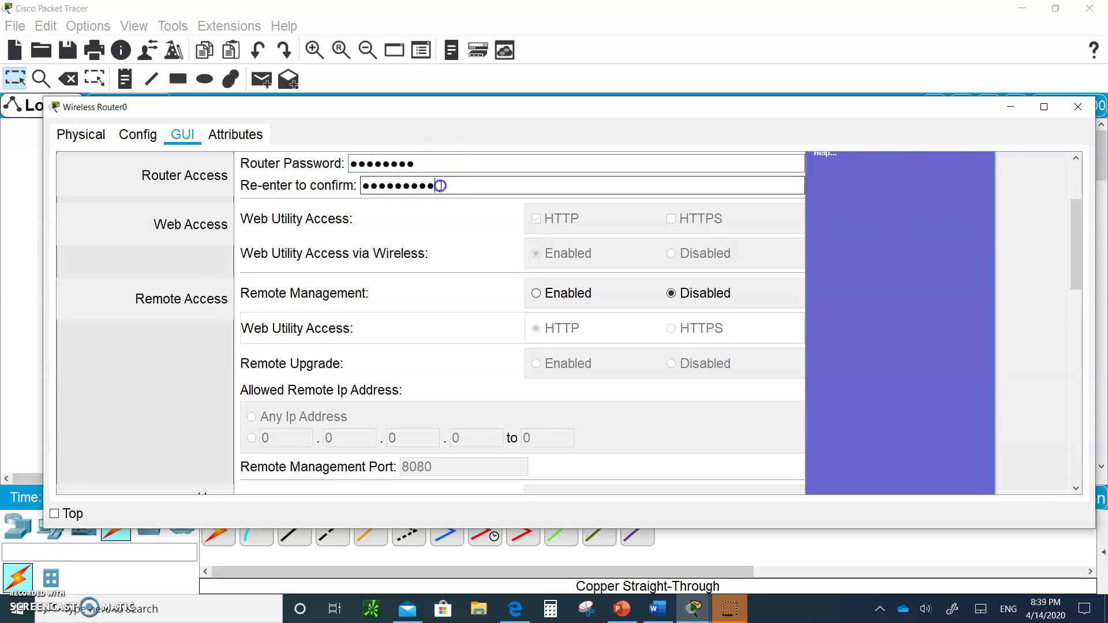
text(*)
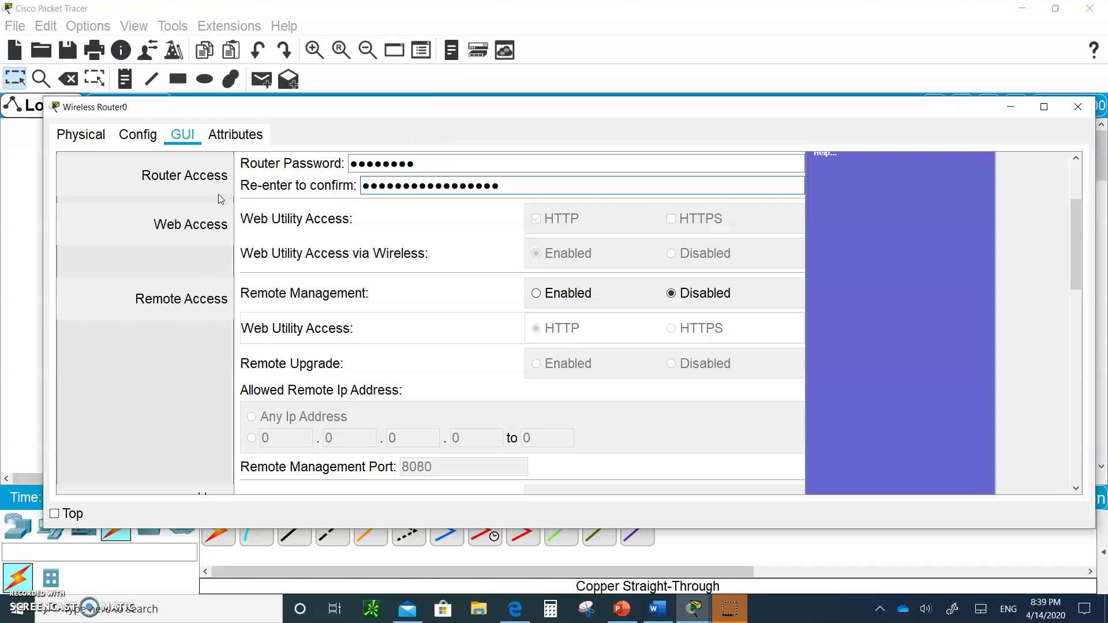
key(BackSpace)
key(BackSpace)
key(BackSpace)
key(BackSpace)
key(BackSpace)
key(BackSpace)
key(BackSpace)
key(BackSpace)
key(BackSpace)
key(BackSpace)
key(BackSpace)
key(BackSpace)
key(BackSpace)
key(BackSpace)
key(BackSpace)
key(BackSpace)
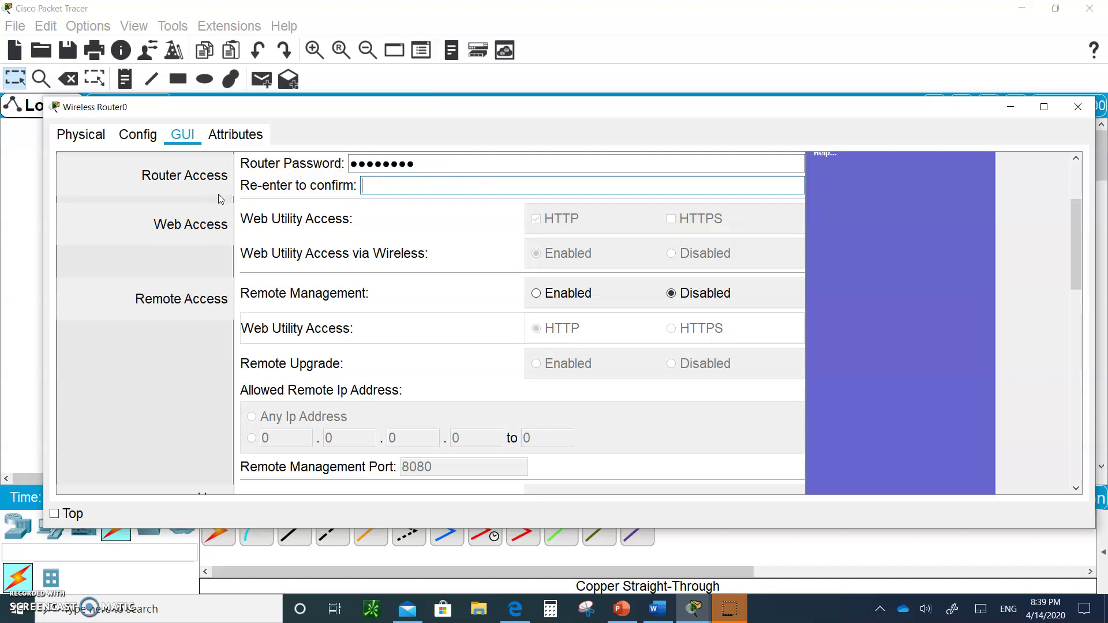
text(*****)
- Enable Remote Management, save the administration settings, and close the Wireless Router0 window
click(535, 294)
scroll(564, 401, down, 5)
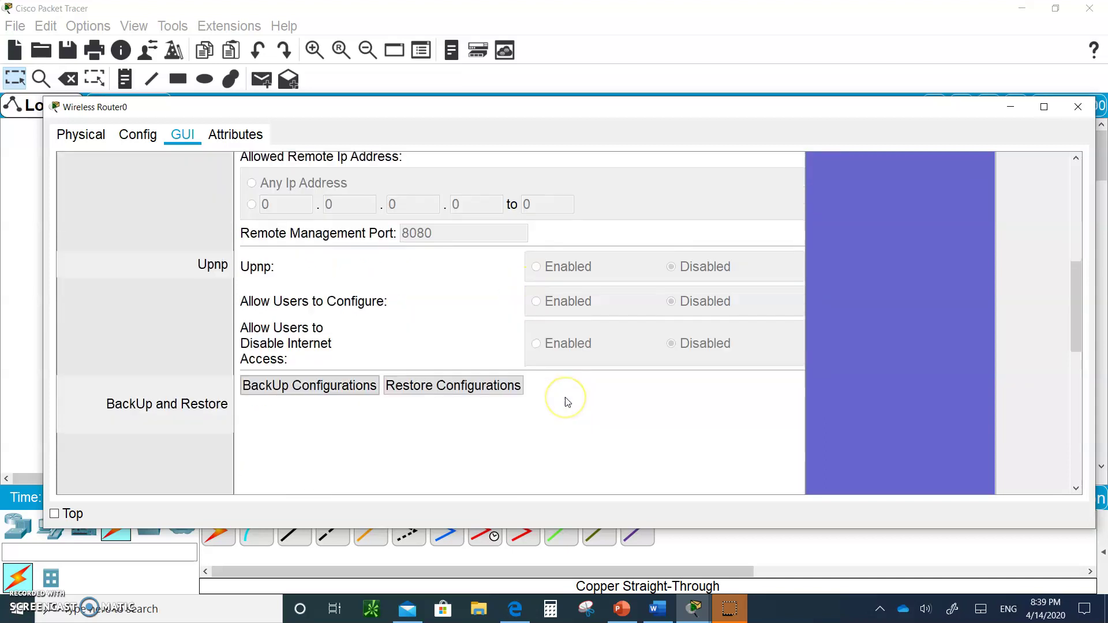
scroll(565, 401, down, 3)
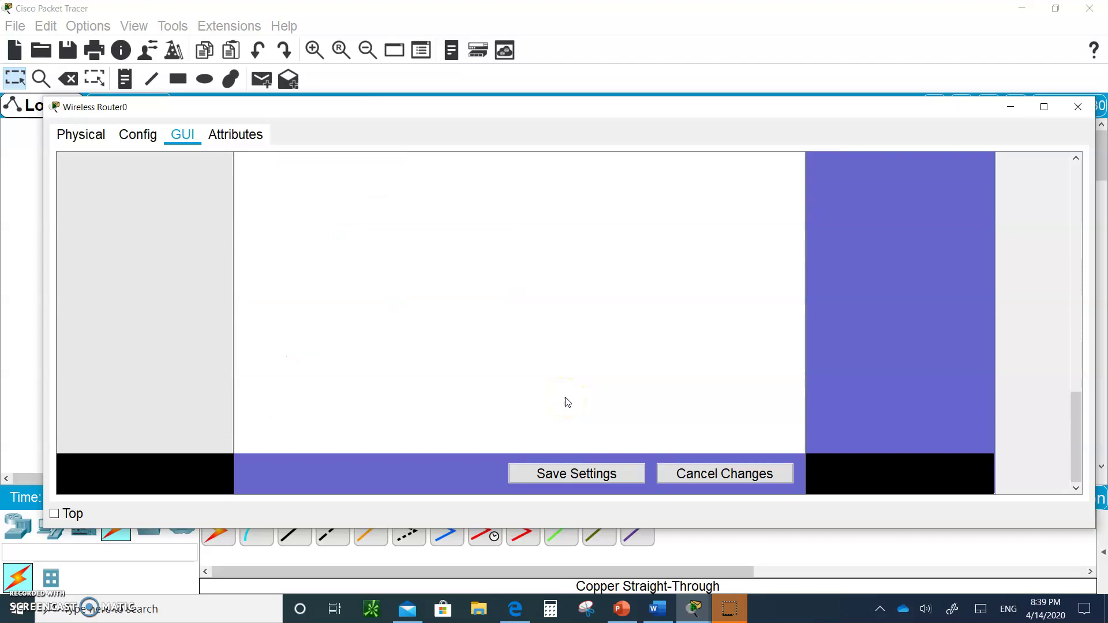
click(554, 479)
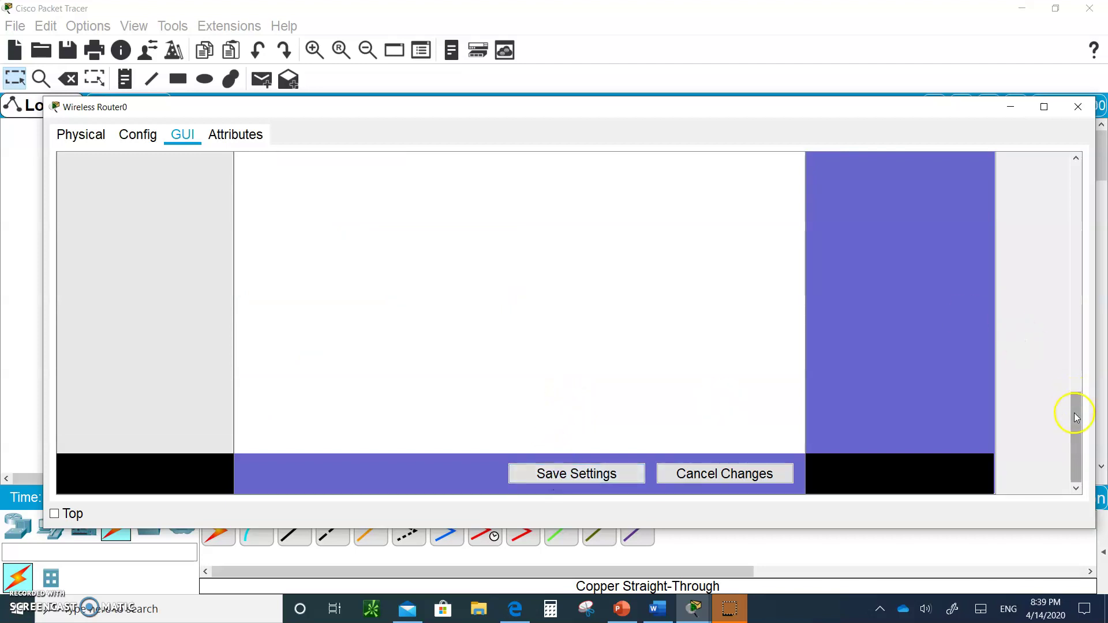
drag(1071, 408, 1066, 114)
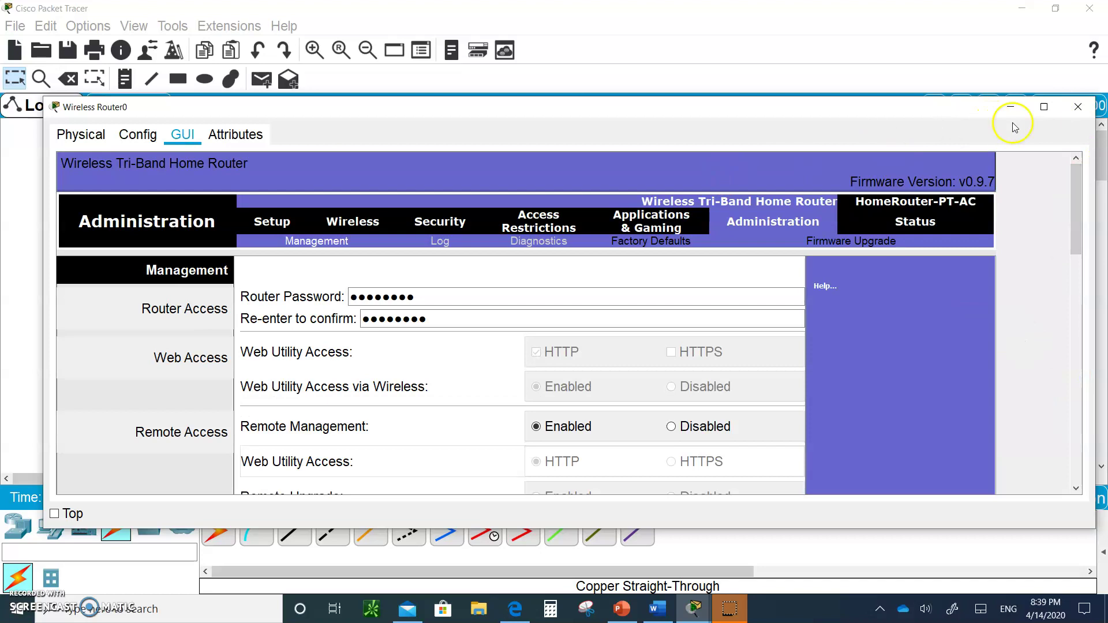
click(1077, 107)
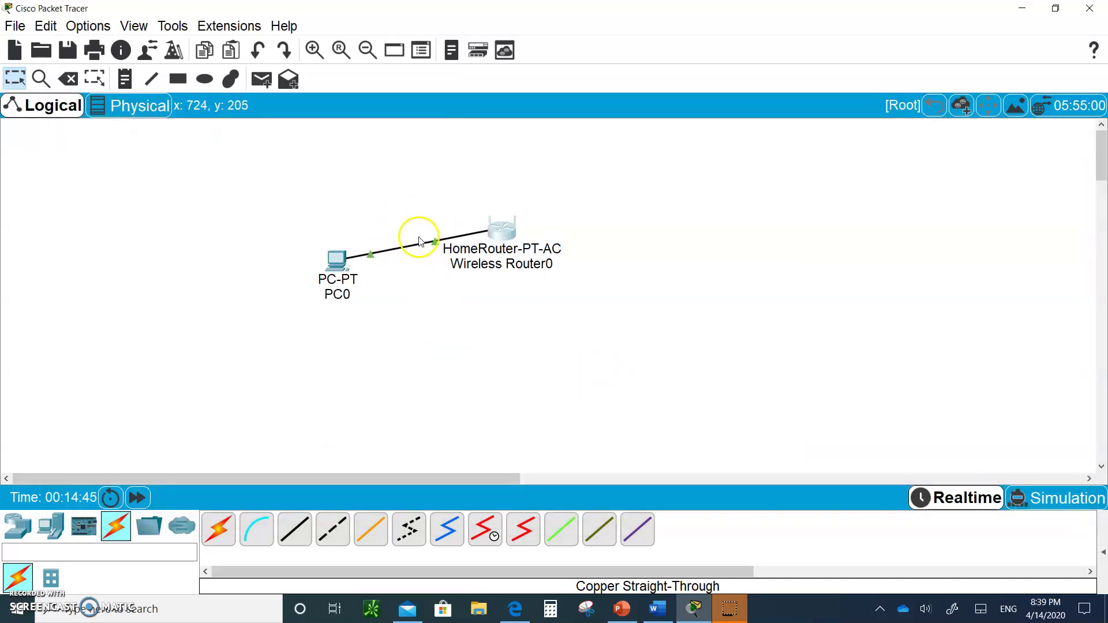
- Delete the cable between PC0 and Wireless Router0 while keeping both devices
click(71, 80)
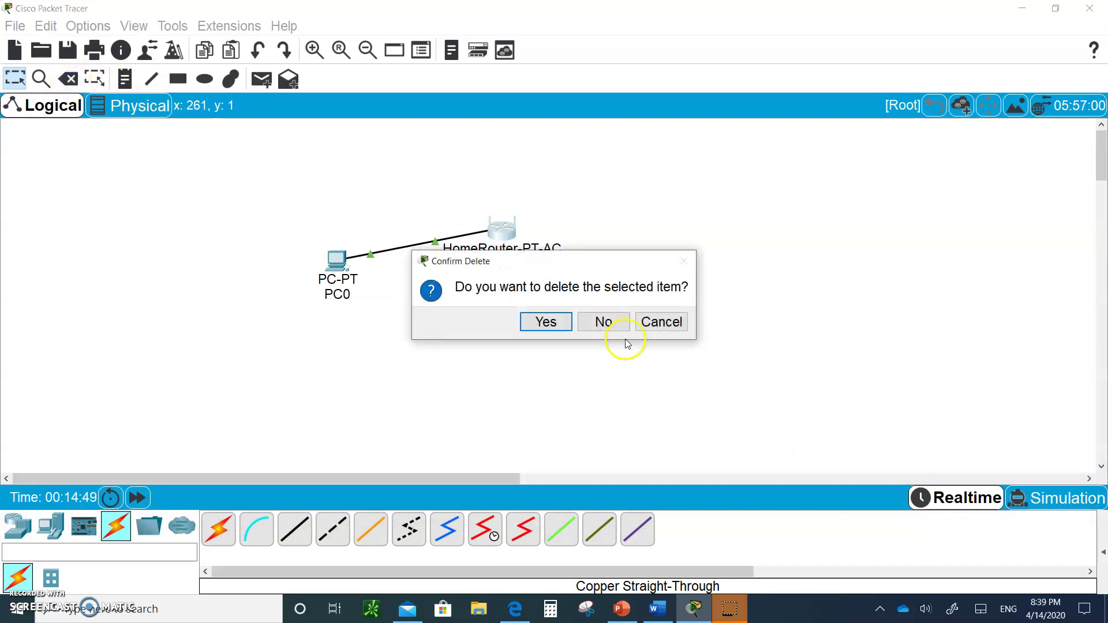
click(603, 321)
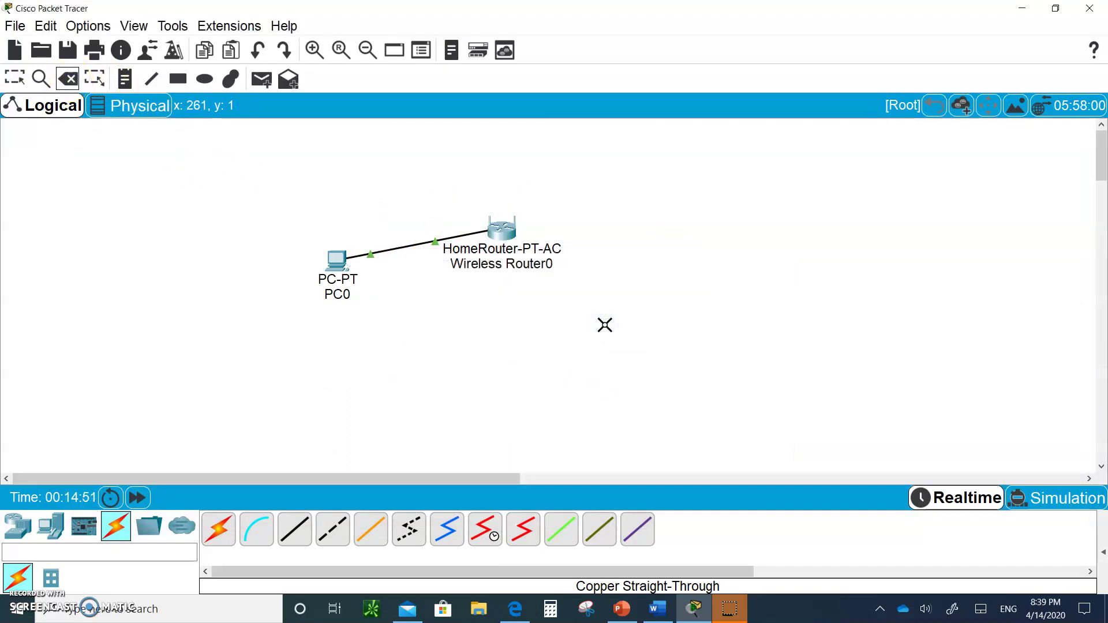
click(426, 241)
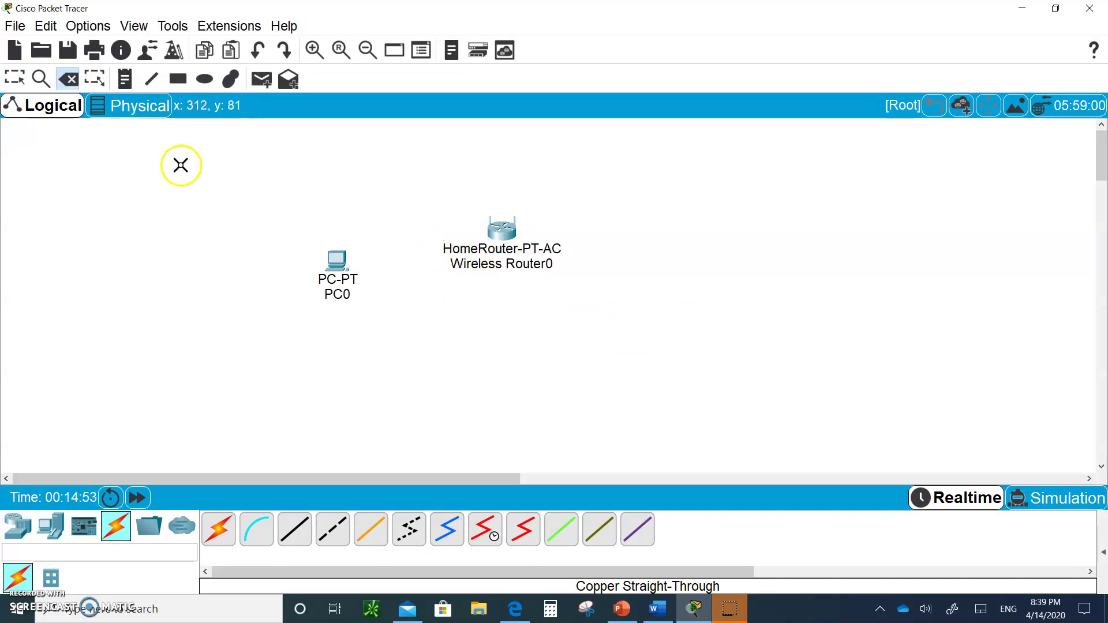
- Start opening a saved network file without saving, then cancel the Open dialog
click(41, 50)
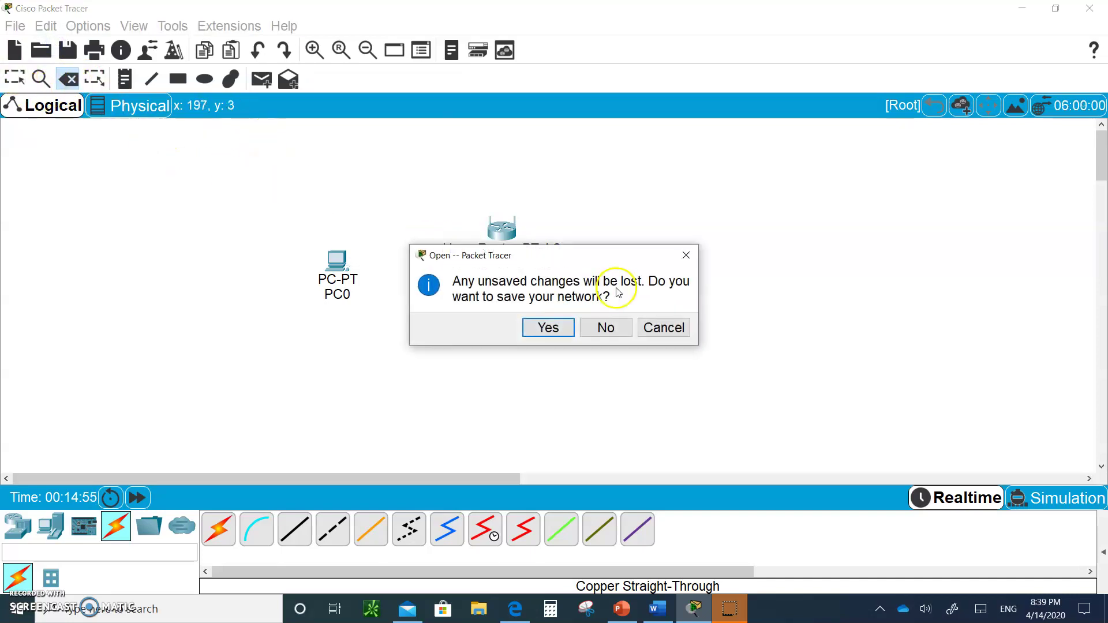
click(611, 327)
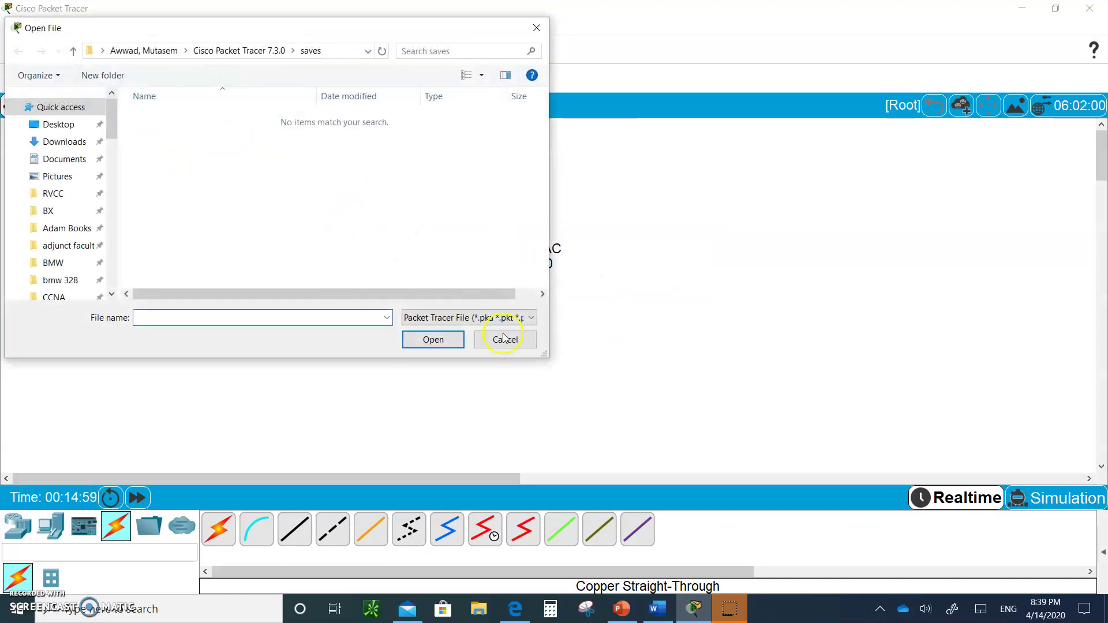
click(502, 338)
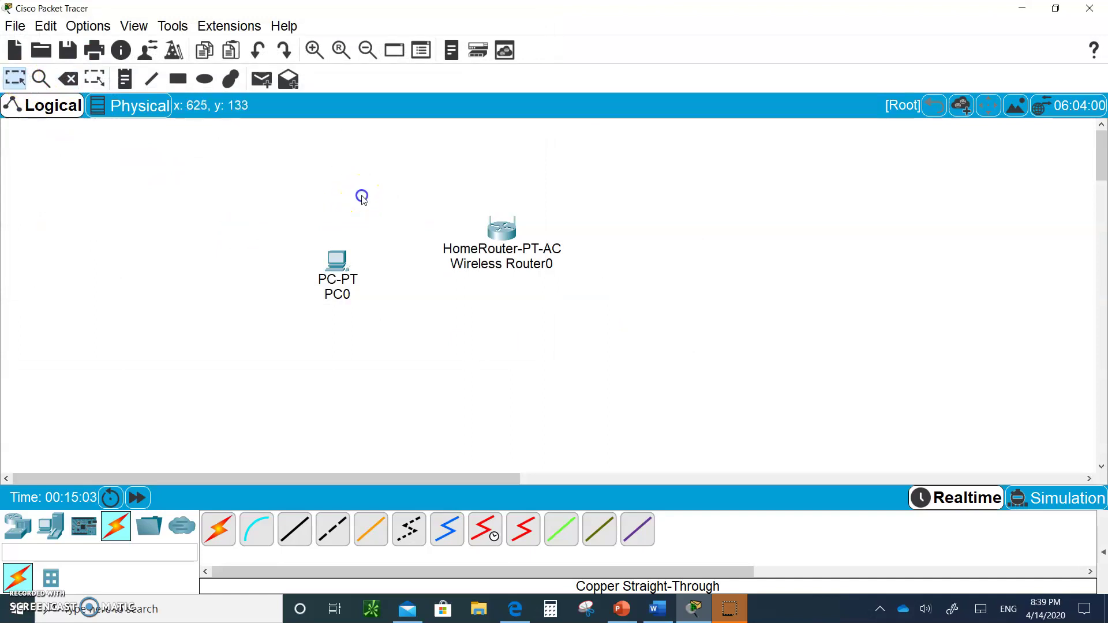
click(269, 194)
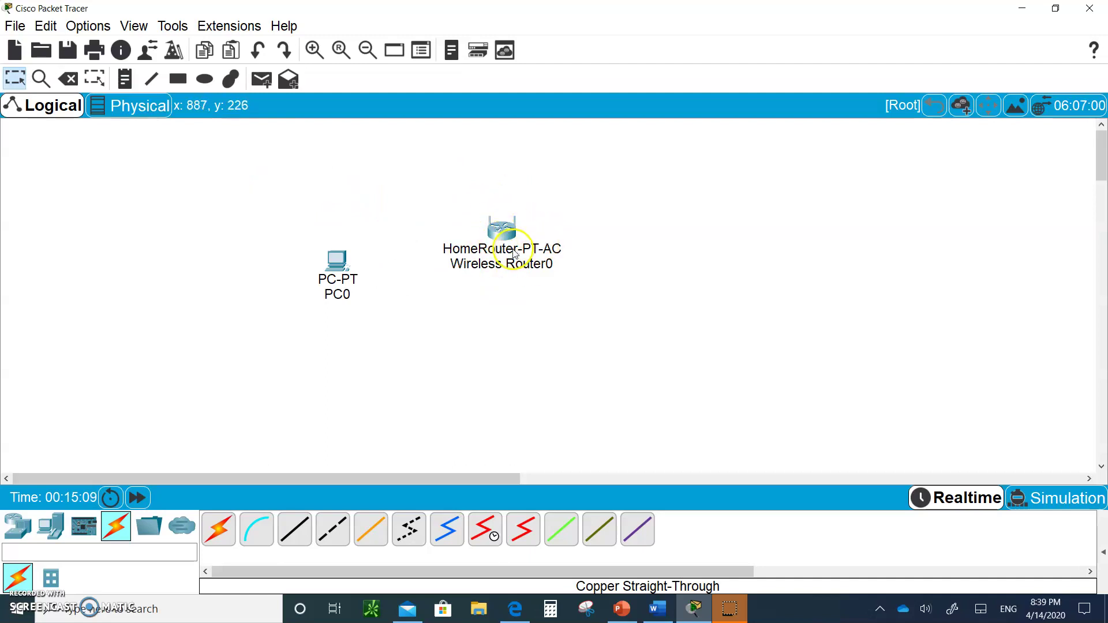
click(247, 180)
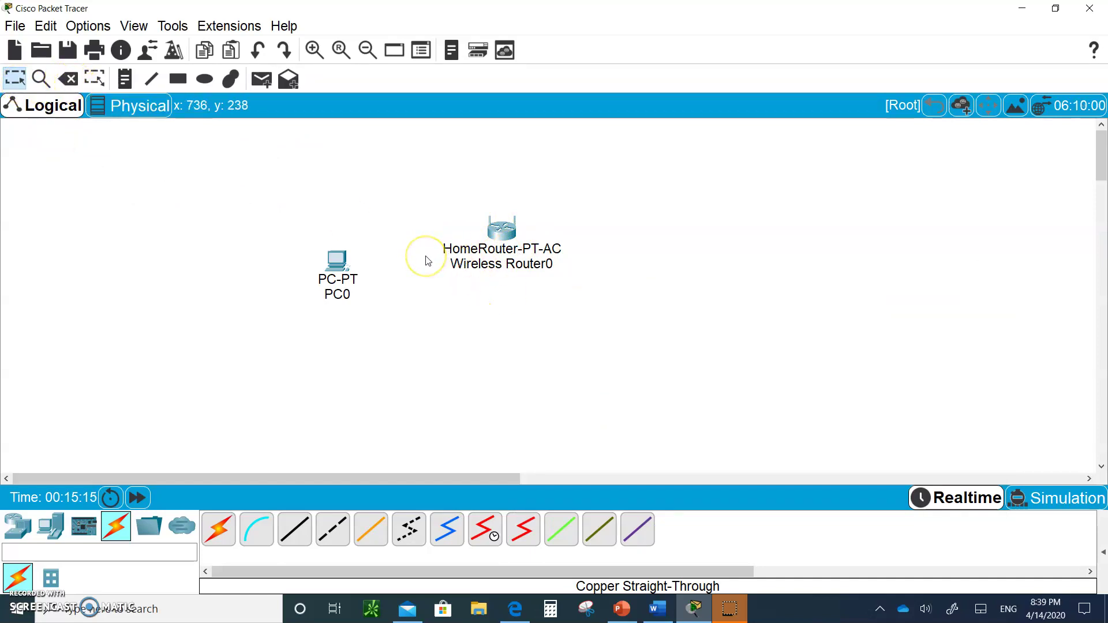
- Try PC0's PC Wireless, dismiss the missing WMP300N interface error, and show its Physical view
click(337, 269)
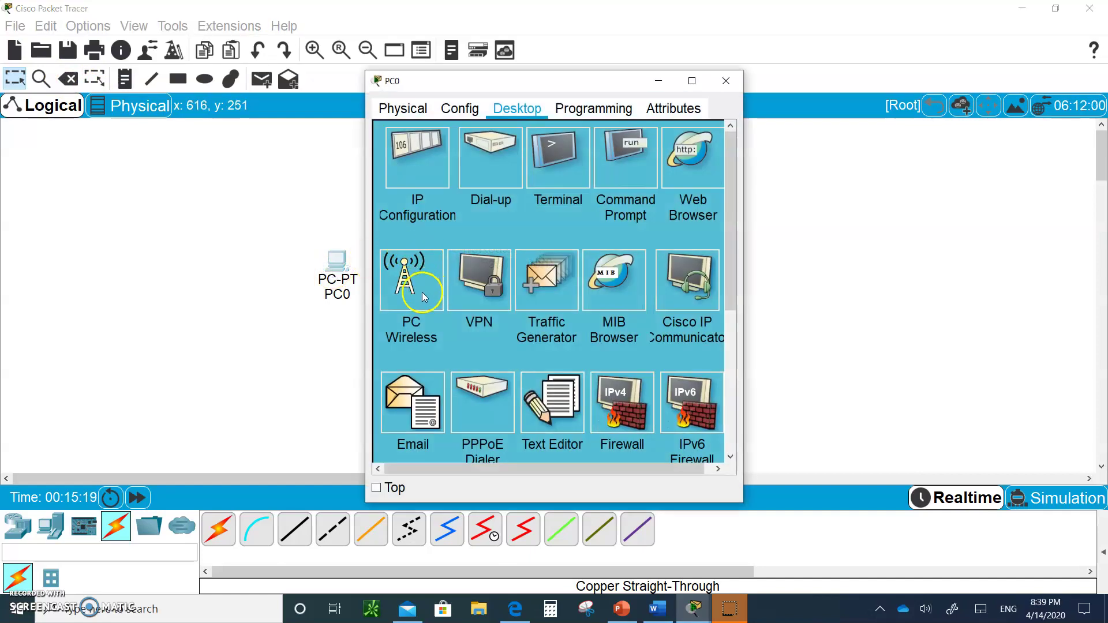
click(405, 274)
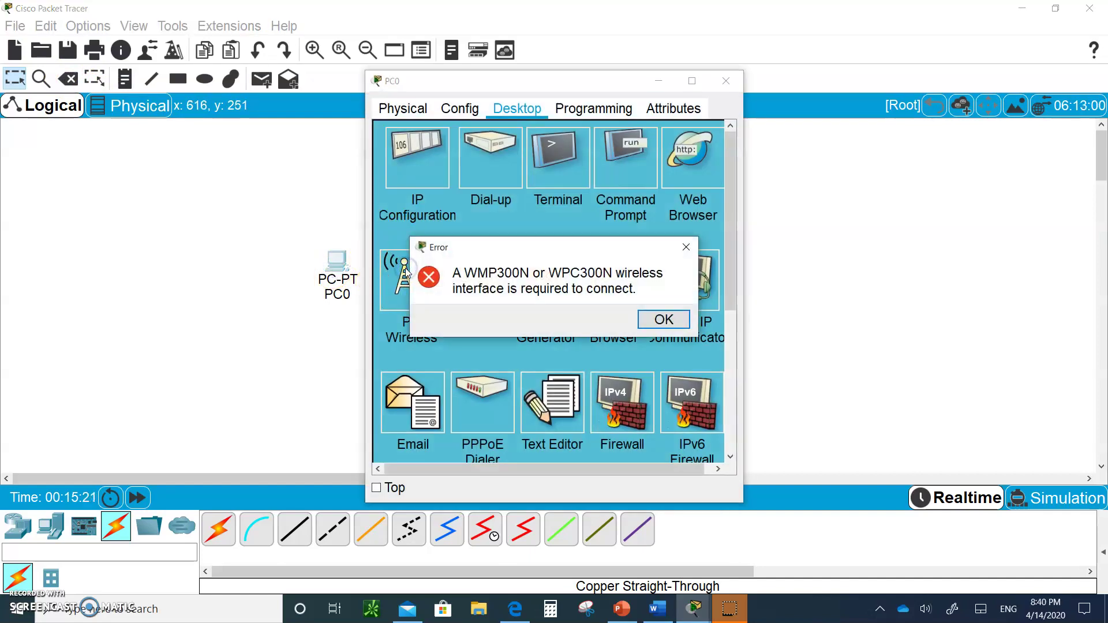
click(659, 316)
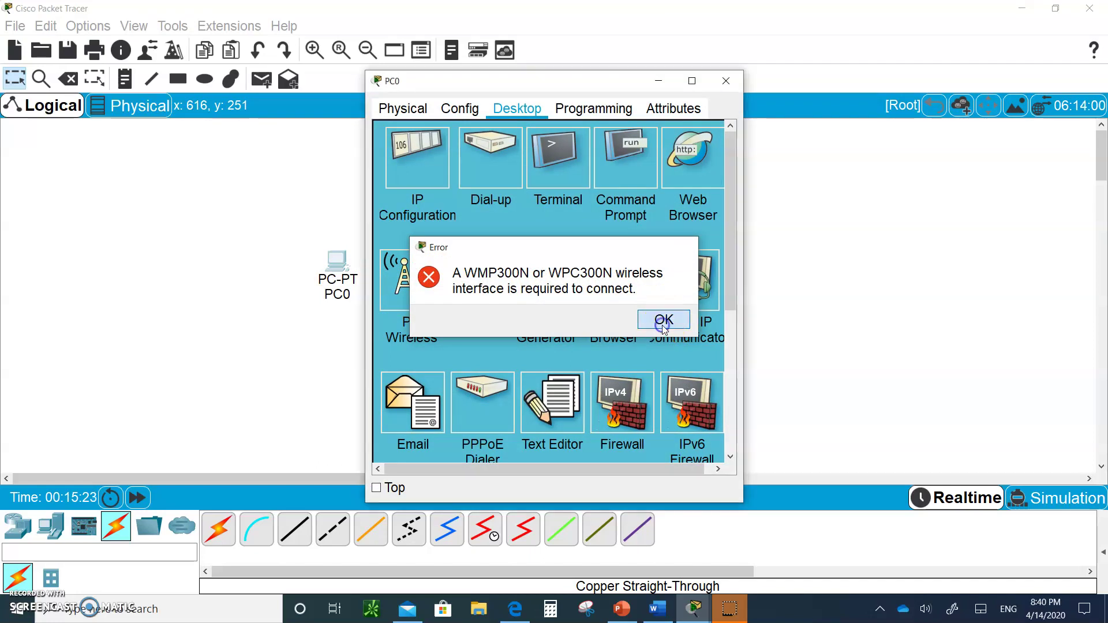
click(403, 108)
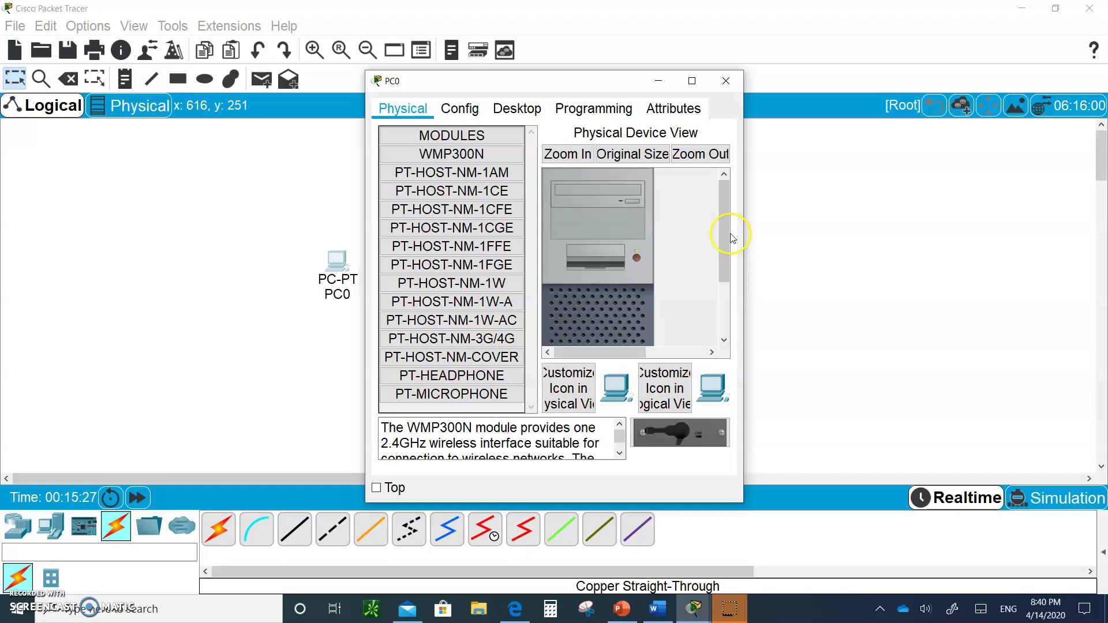
- Swap PC0's wired network module for a WMP300N wireless module and power the PC back on
drag(724, 229, 734, 316)
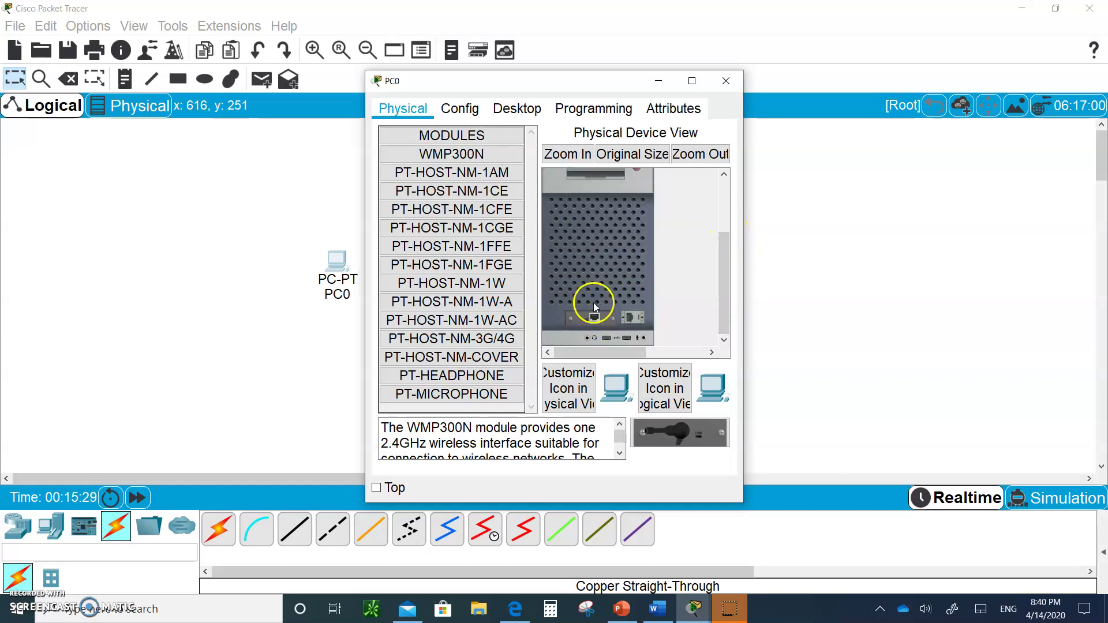
drag(725, 254, 722, 228)
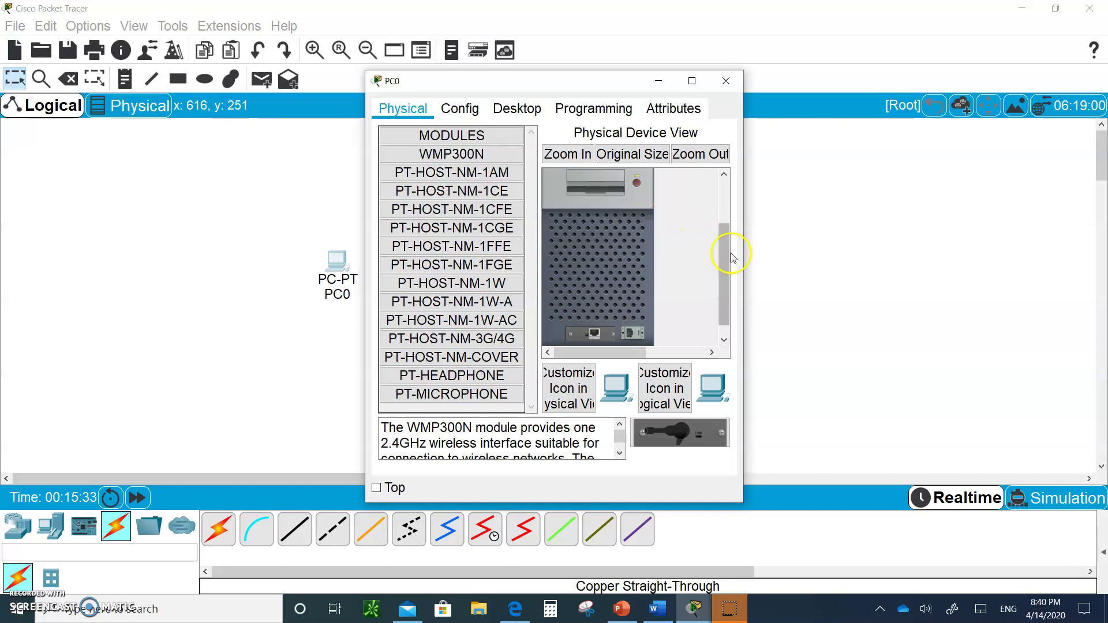
mouse_move(595, 333)
mouse_down()
mouse_move(549, 304)
mouse_move(597, 332)
mouse_up()
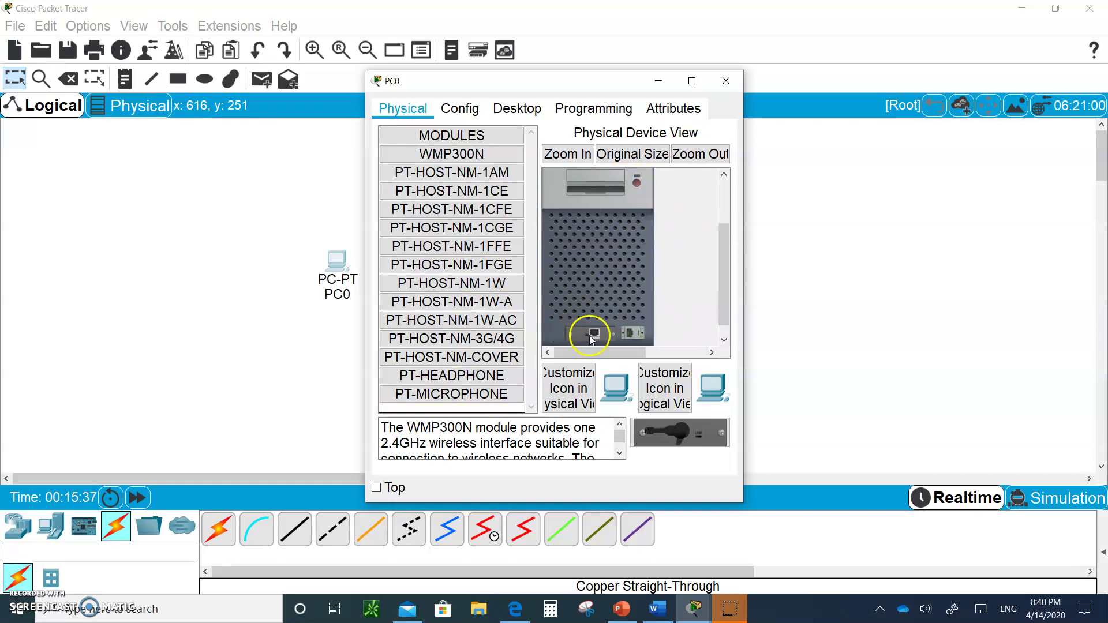
drag(589, 335, 436, 315)
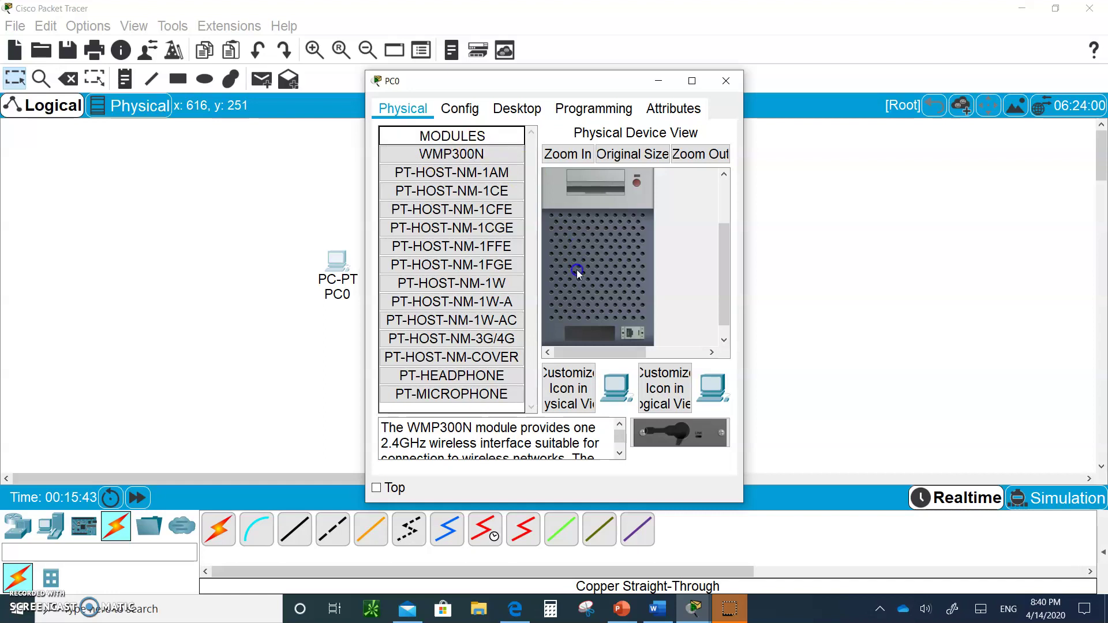
drag(479, 159, 594, 339)
click(635, 175)
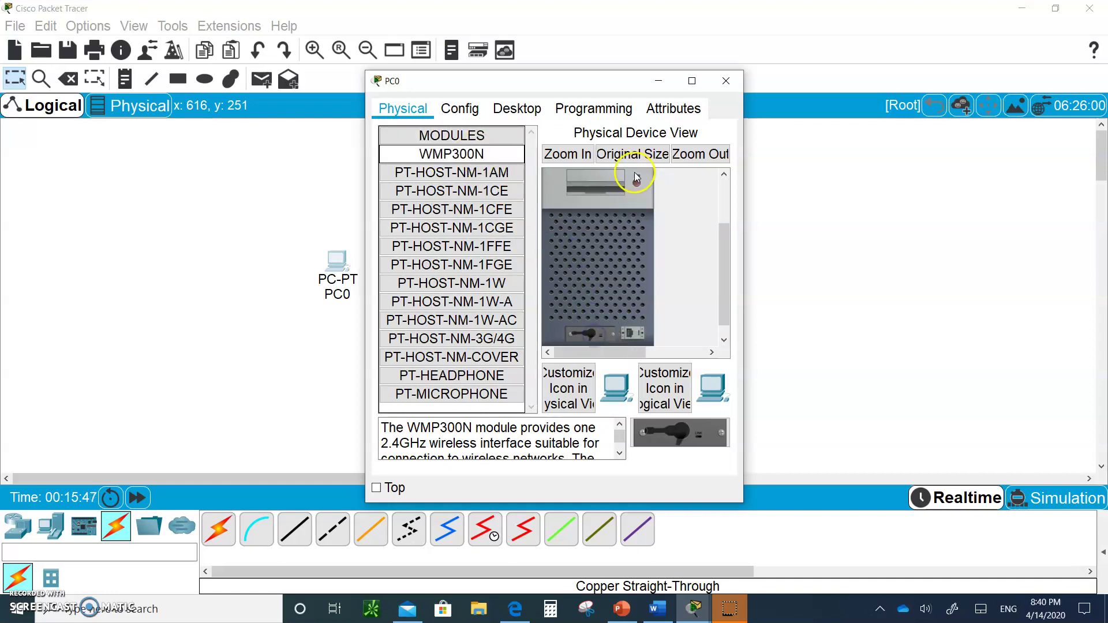
click(636, 184)
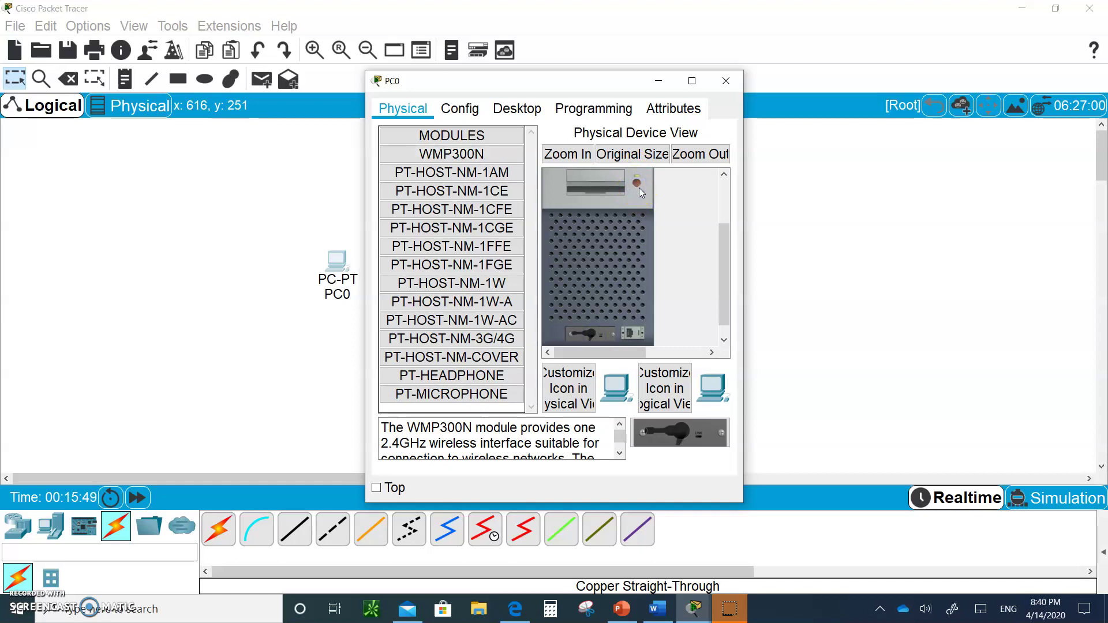
click(518, 110)
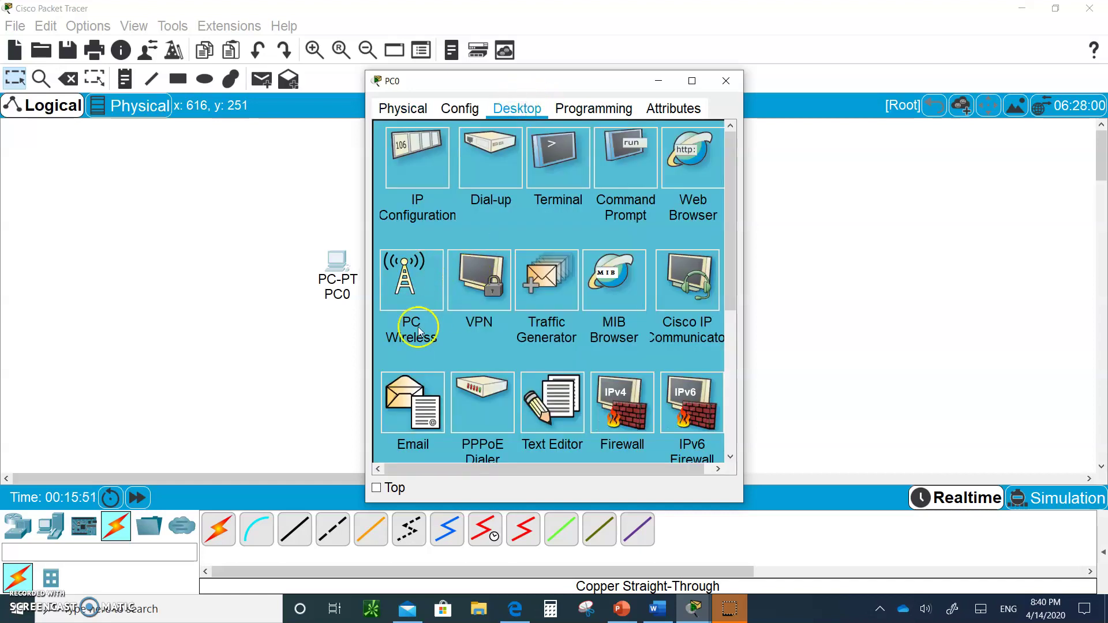
- In PC Wireless, refresh the network list, select NTWK, and connect using its WPA2 pre-shared key
click(406, 263)
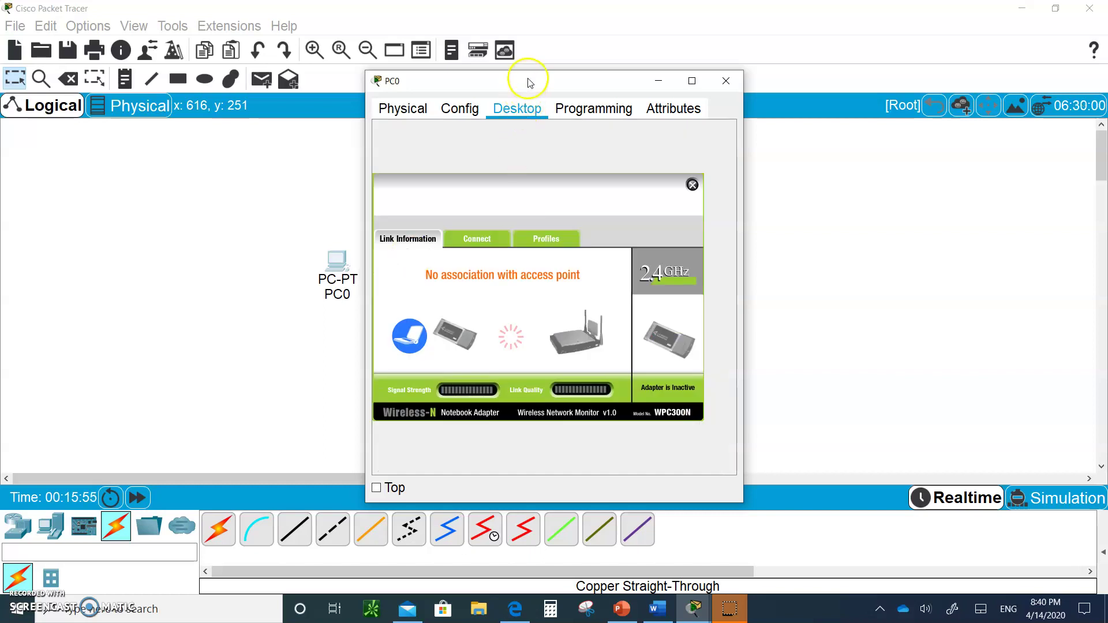
drag(522, 81, 701, 74)
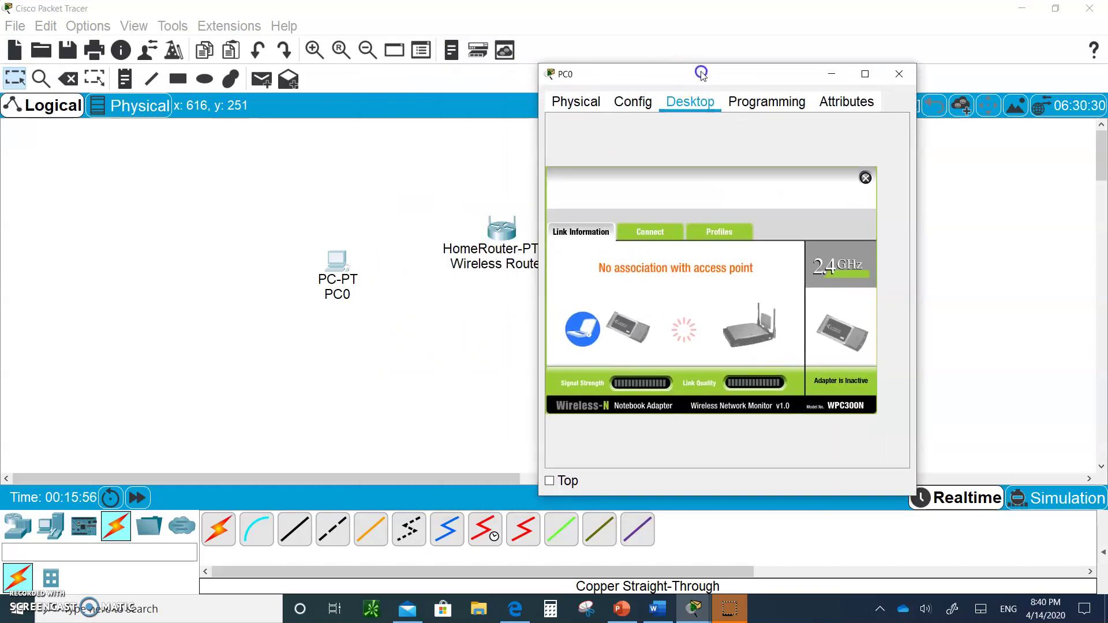
click(650, 232)
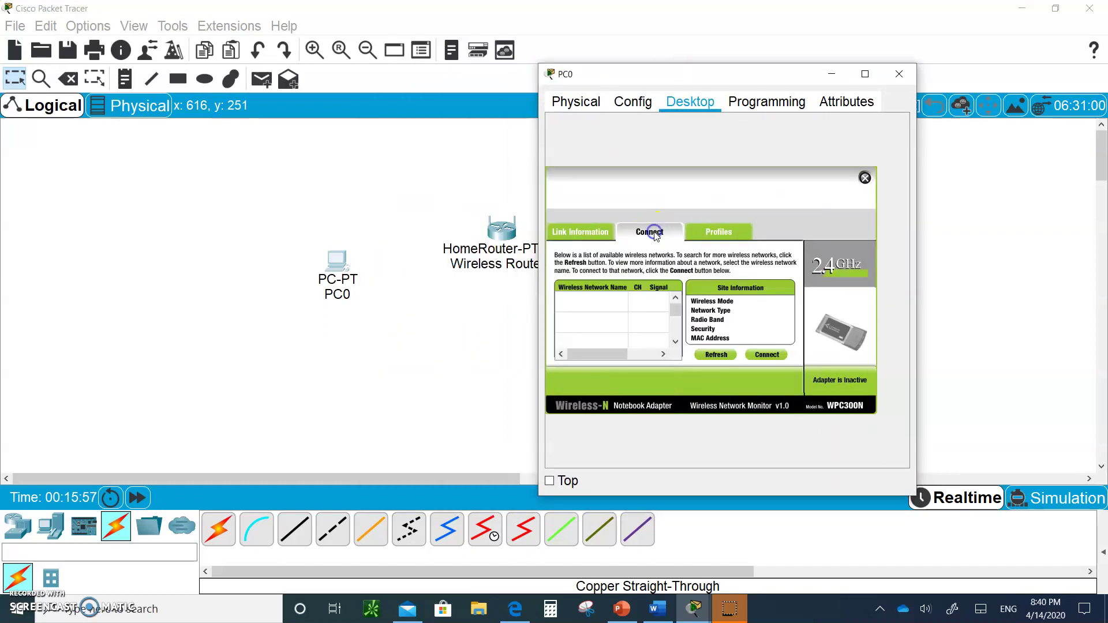
click(716, 355)
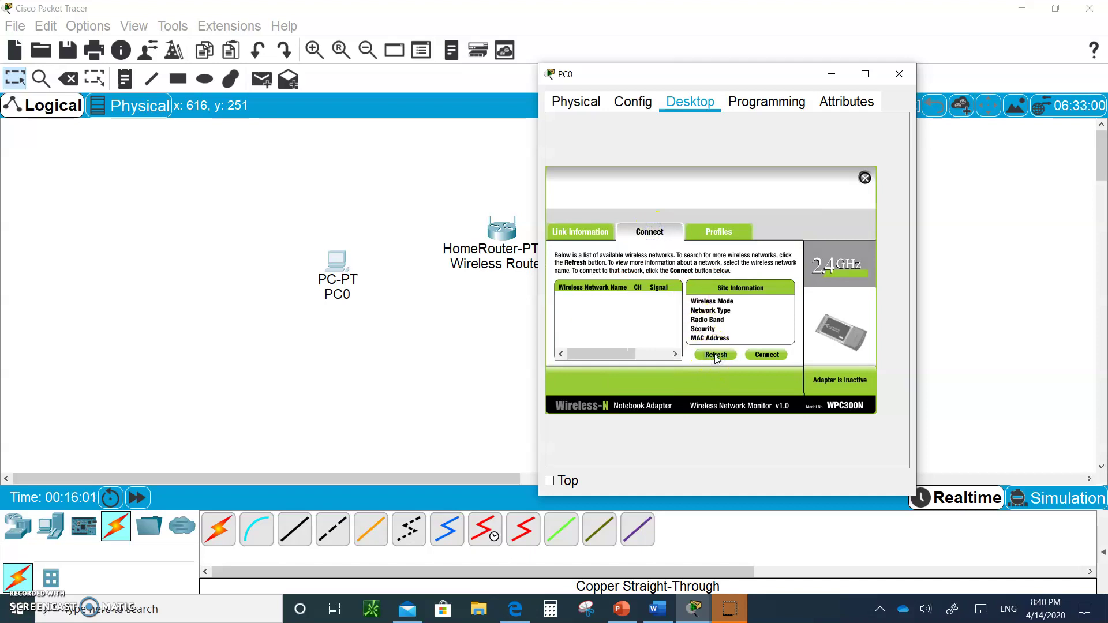
click(615, 294)
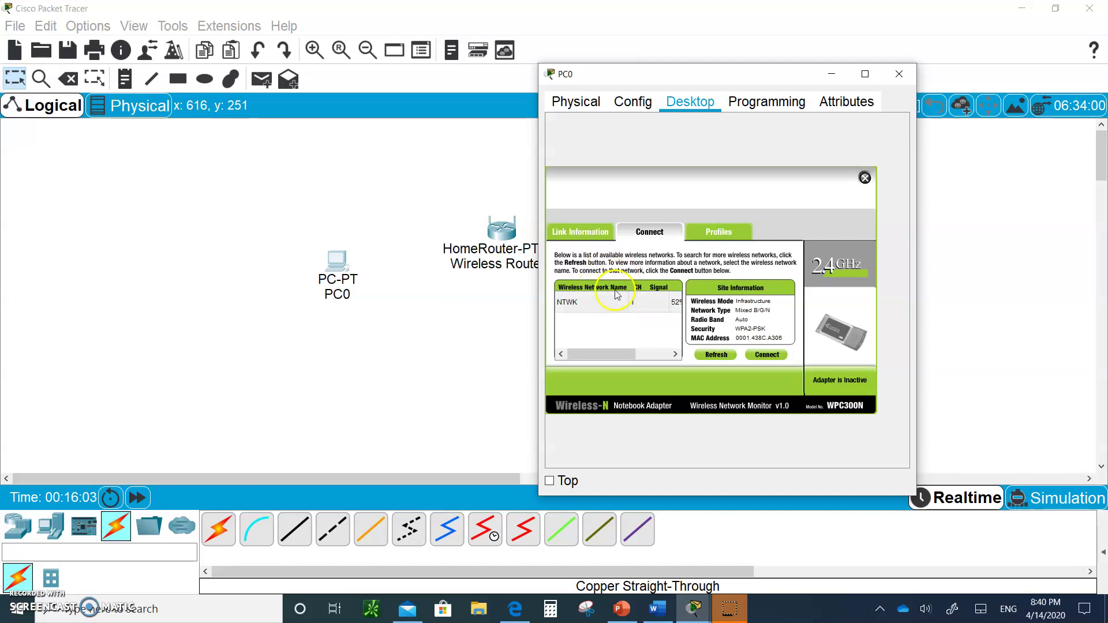
click(575, 306)
click(761, 354)
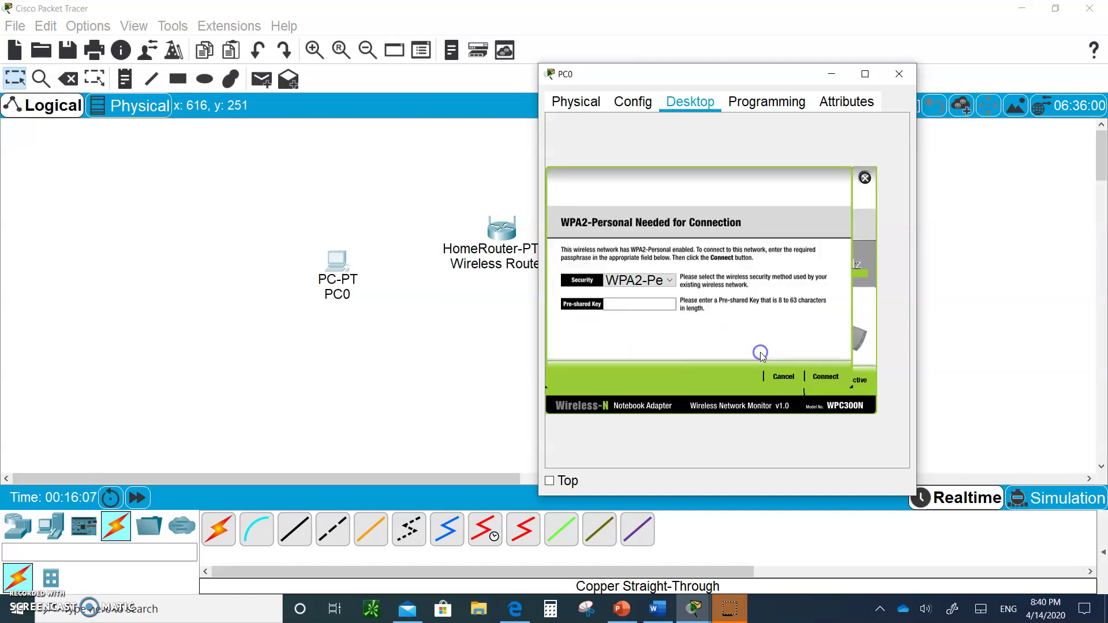
click(622, 309)
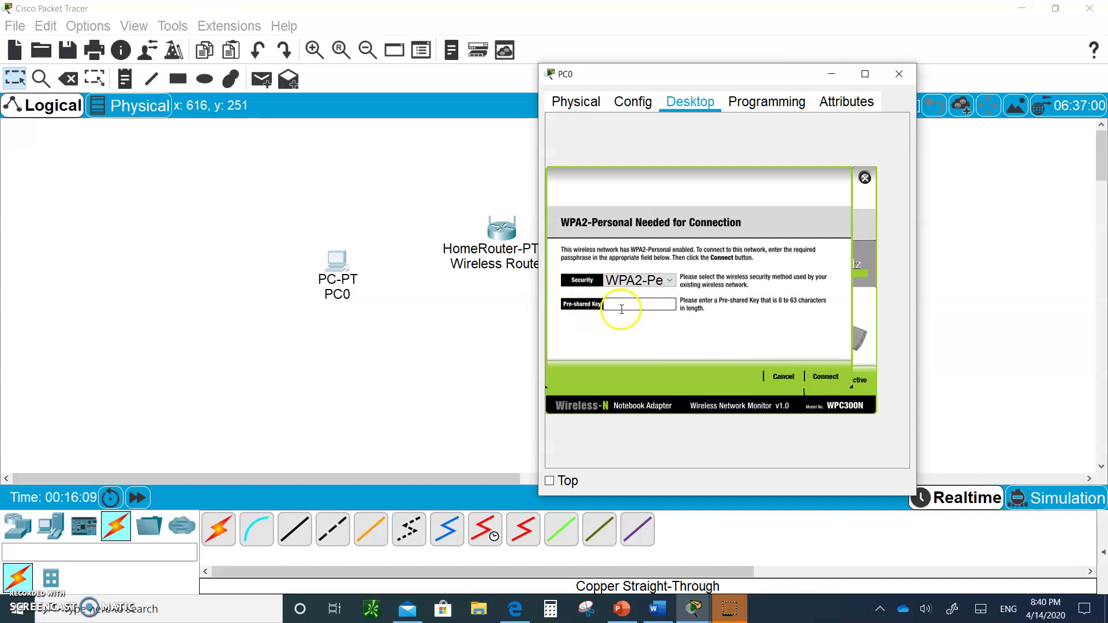
text(1)
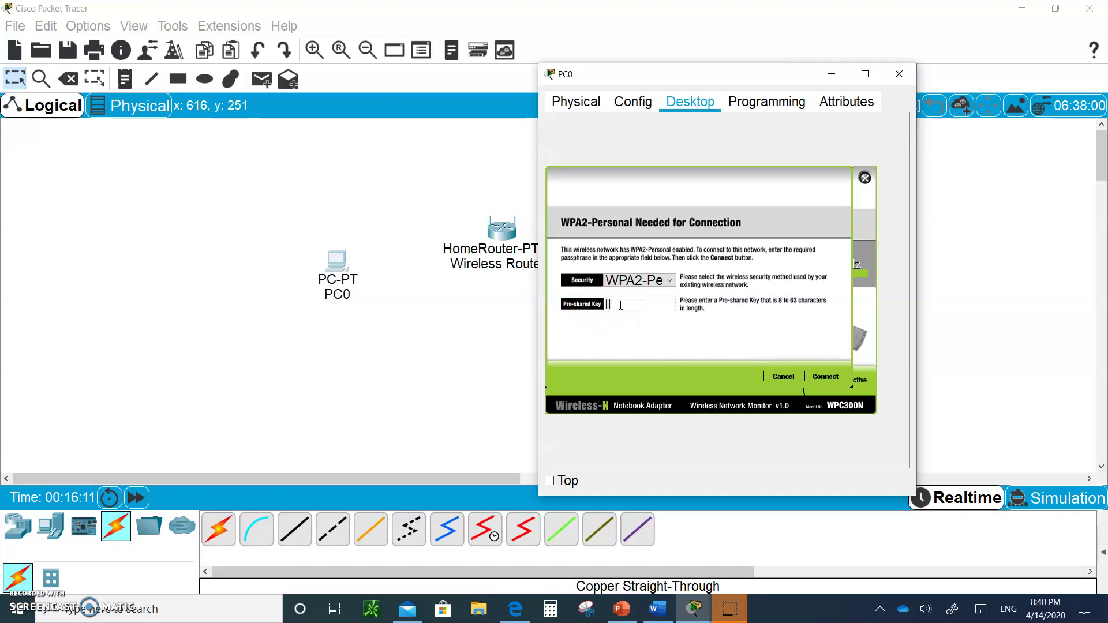
text(love)
text(networking)
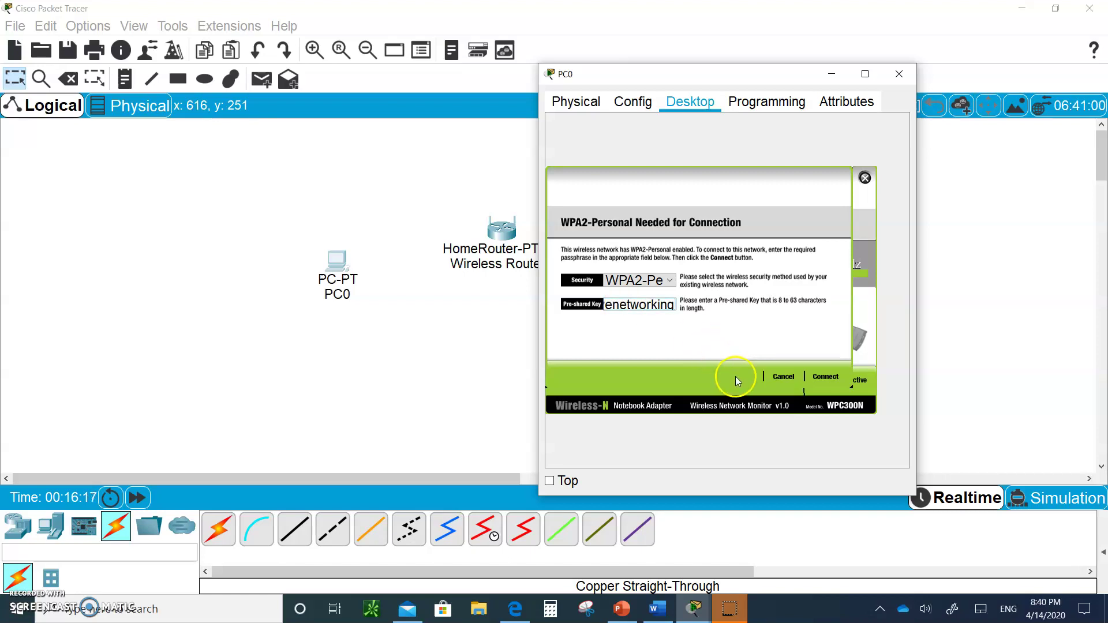
click(825, 376)
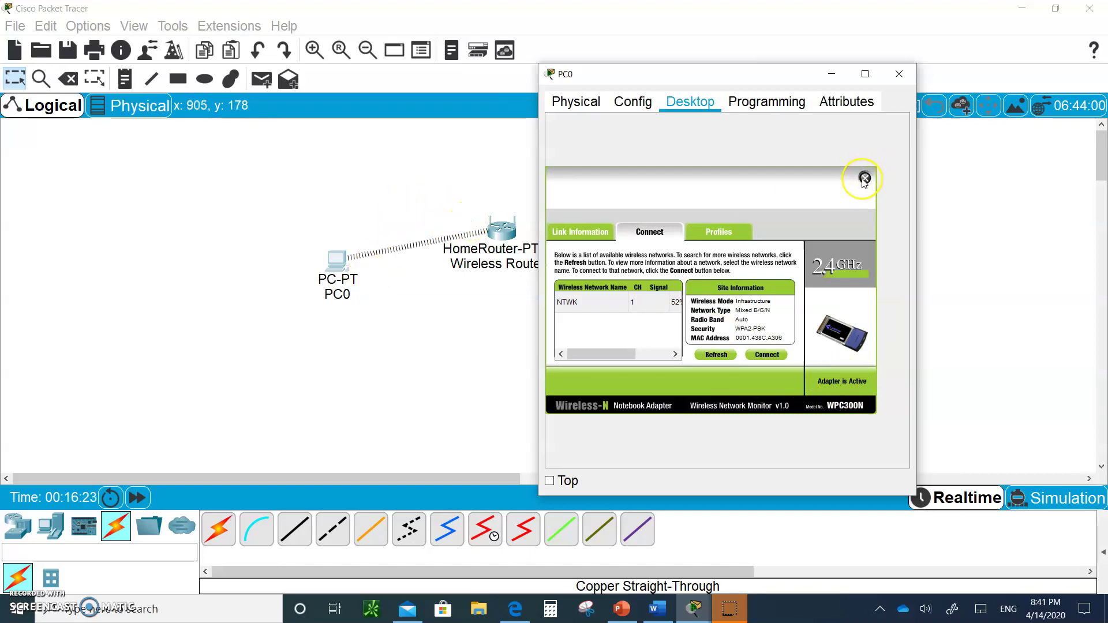
- Close the wireless monitor and run ipconfig in PC0's widened Command Prompt
click(694, 108)
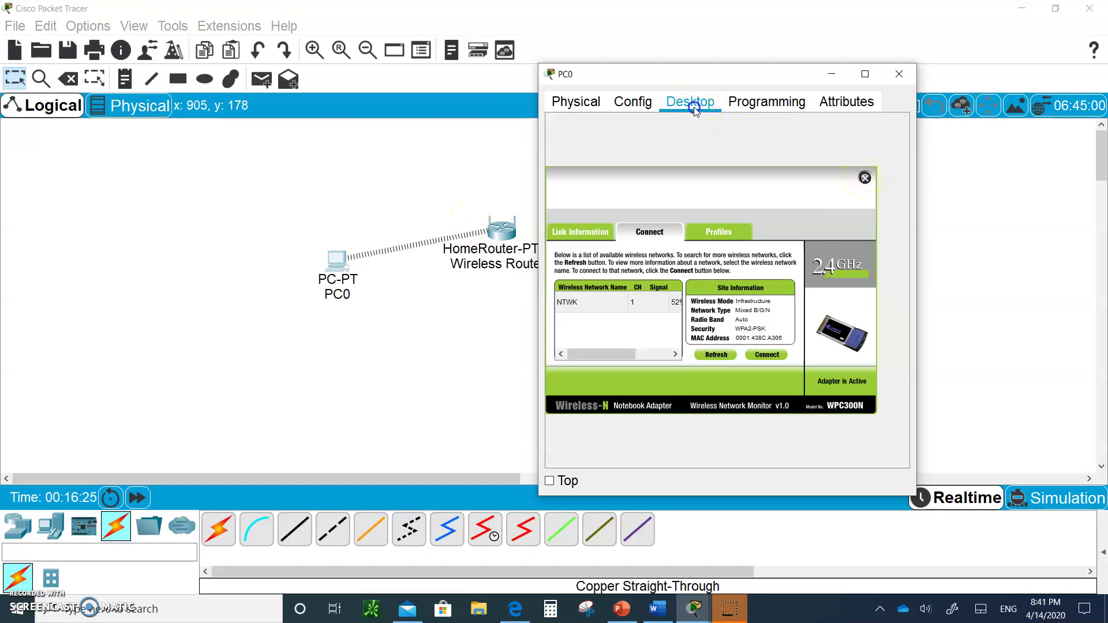
click(865, 178)
click(802, 155)
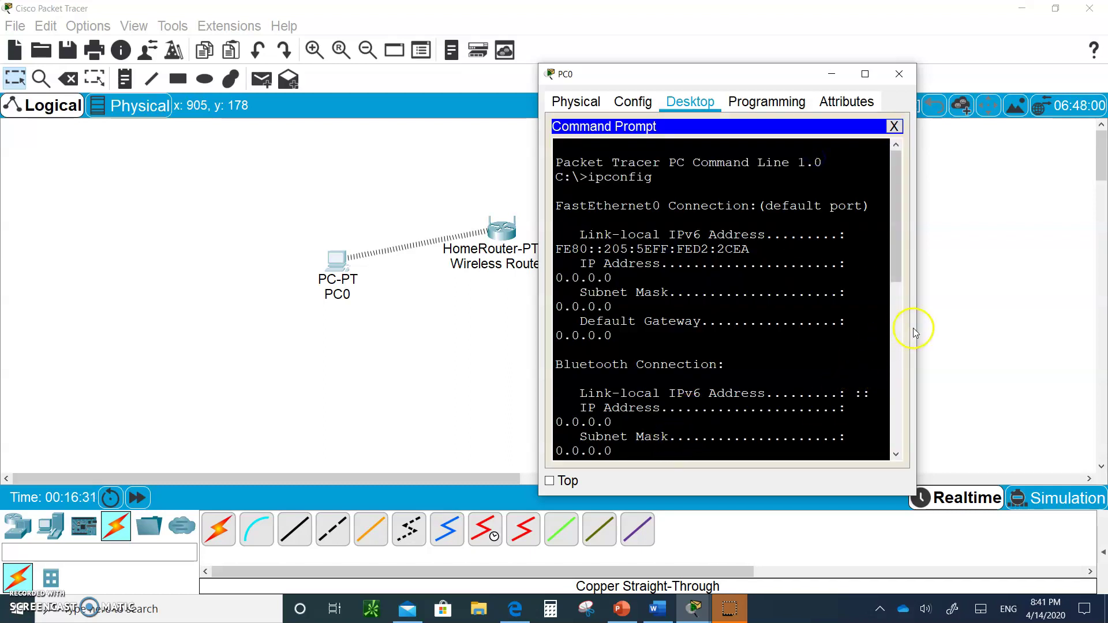
drag(917, 323, 1072, 323)
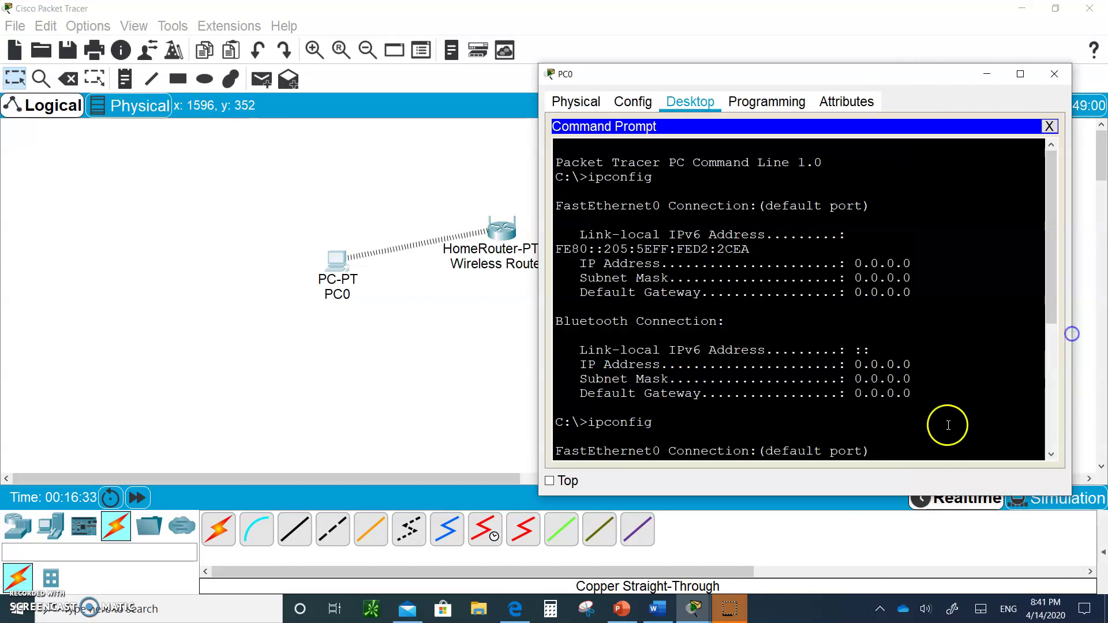
key(Return)
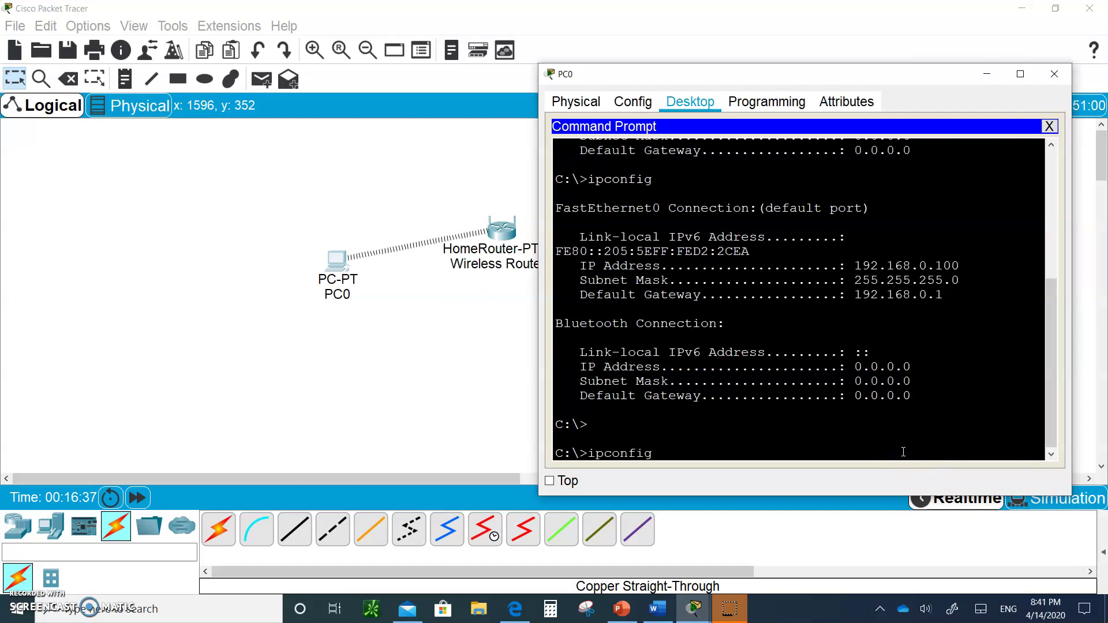
key(Return)
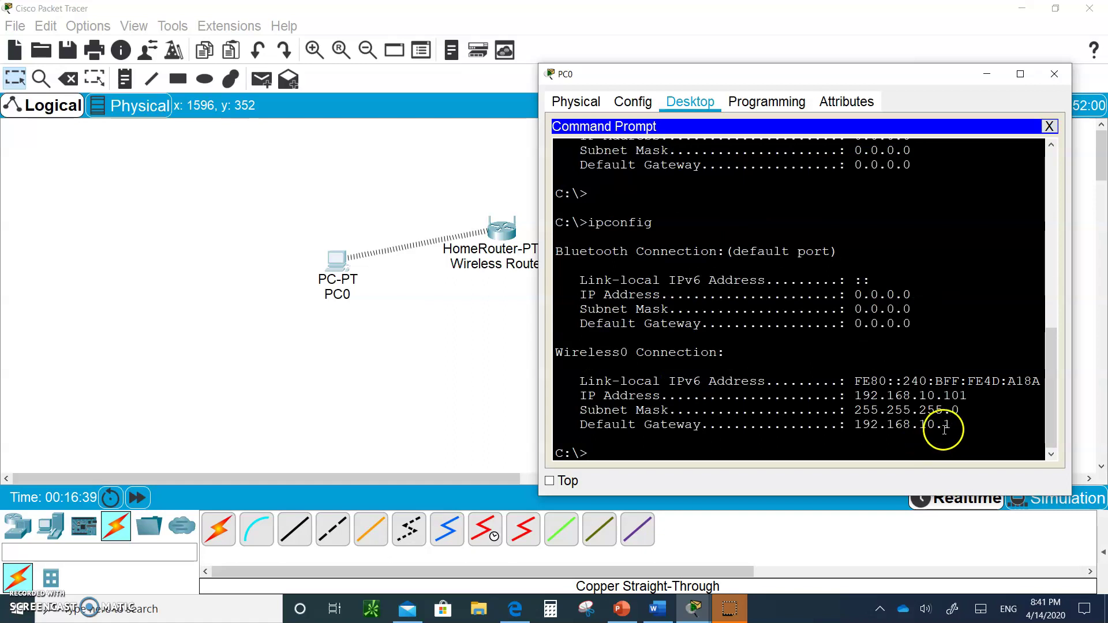
- Highlight the Wireless0 address 192.168.10.101 and gateway 192.168.10.1, then close the prompt
drag(954, 425, 857, 428)
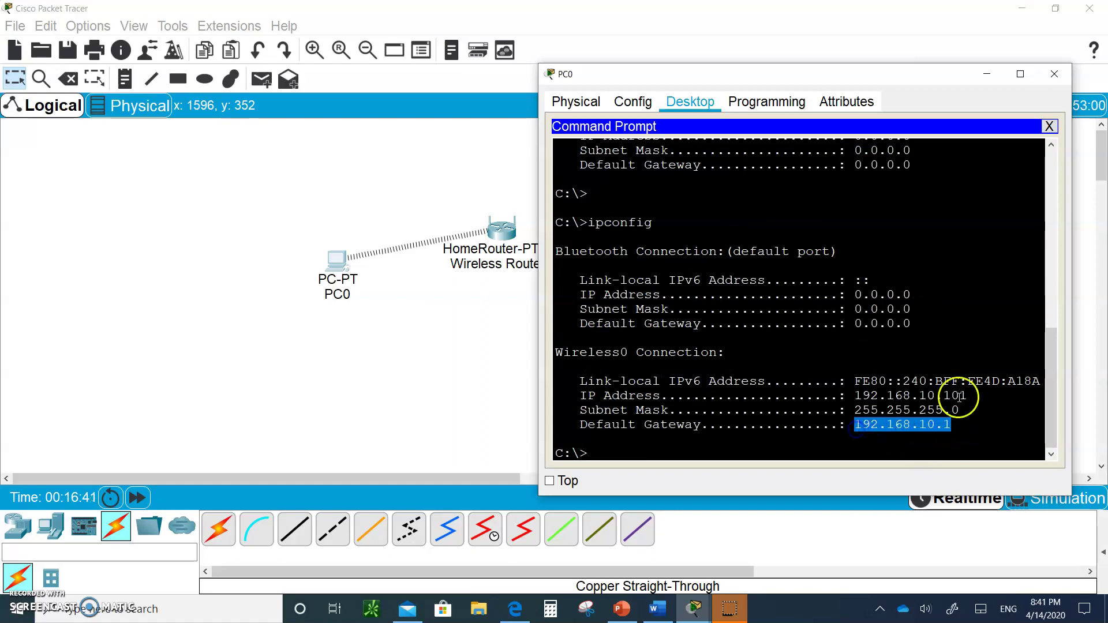
drag(967, 396, 857, 397)
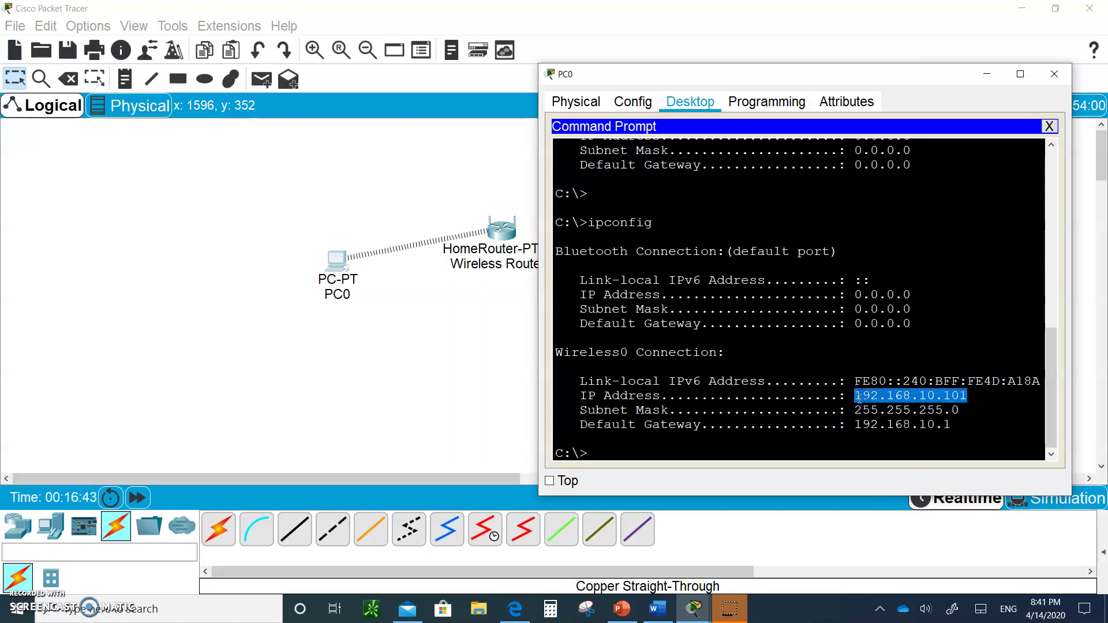
click(1057, 152)
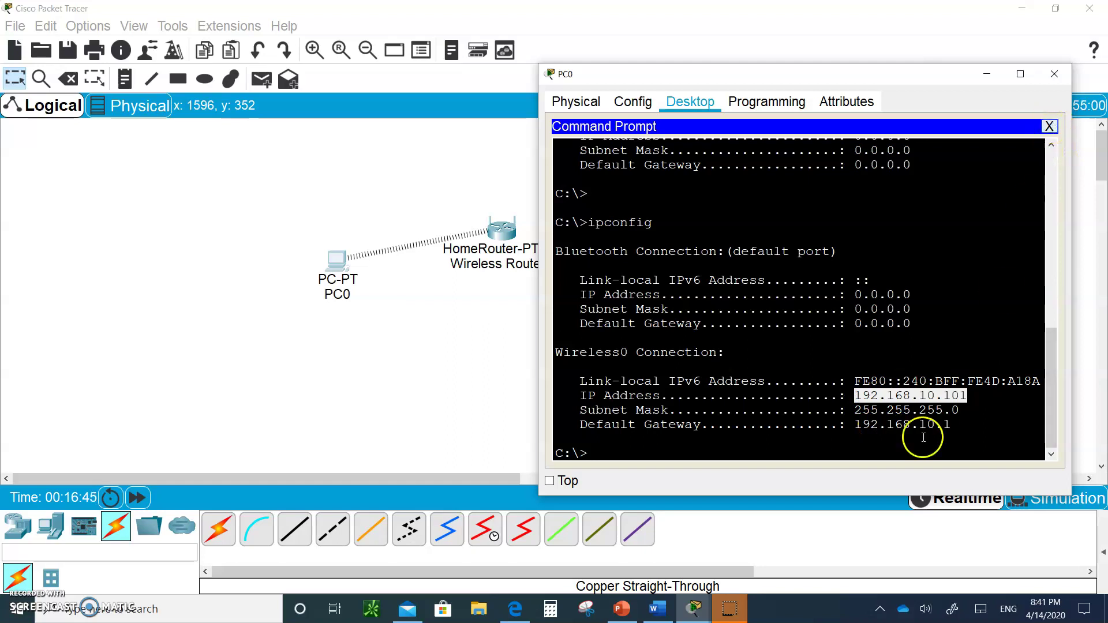
drag(855, 426, 960, 427)
click(1050, 131)
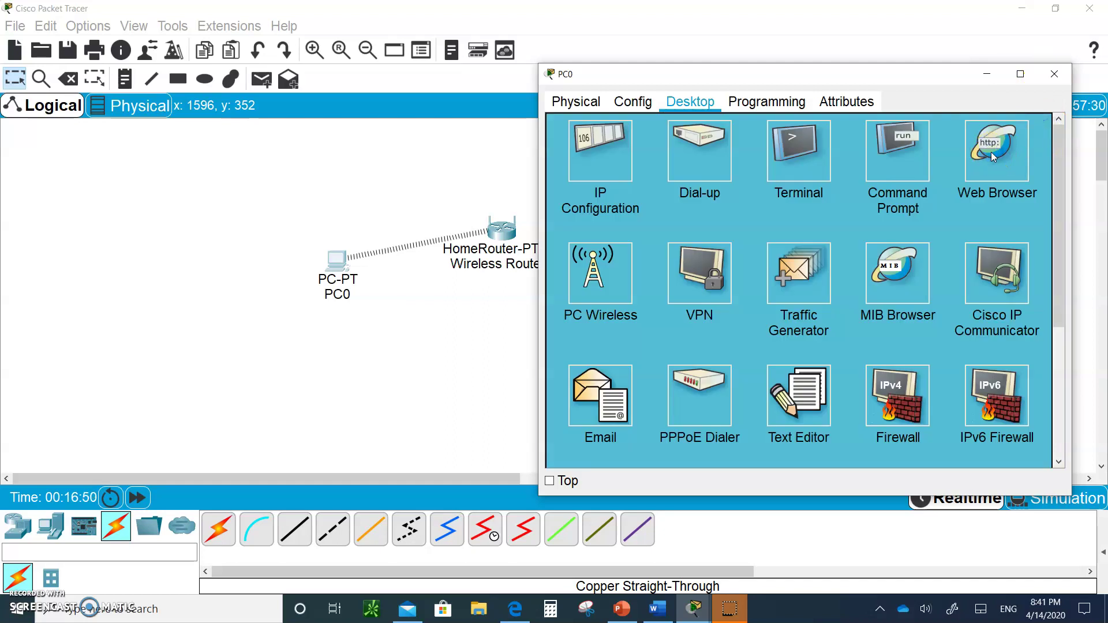
click(992, 157)
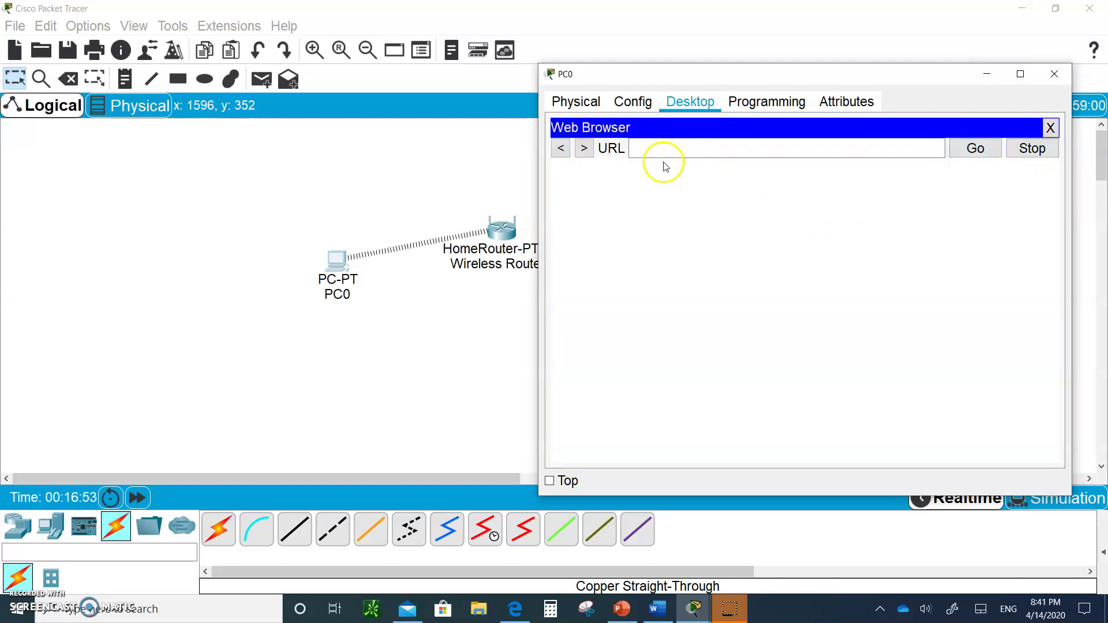
click(655, 146)
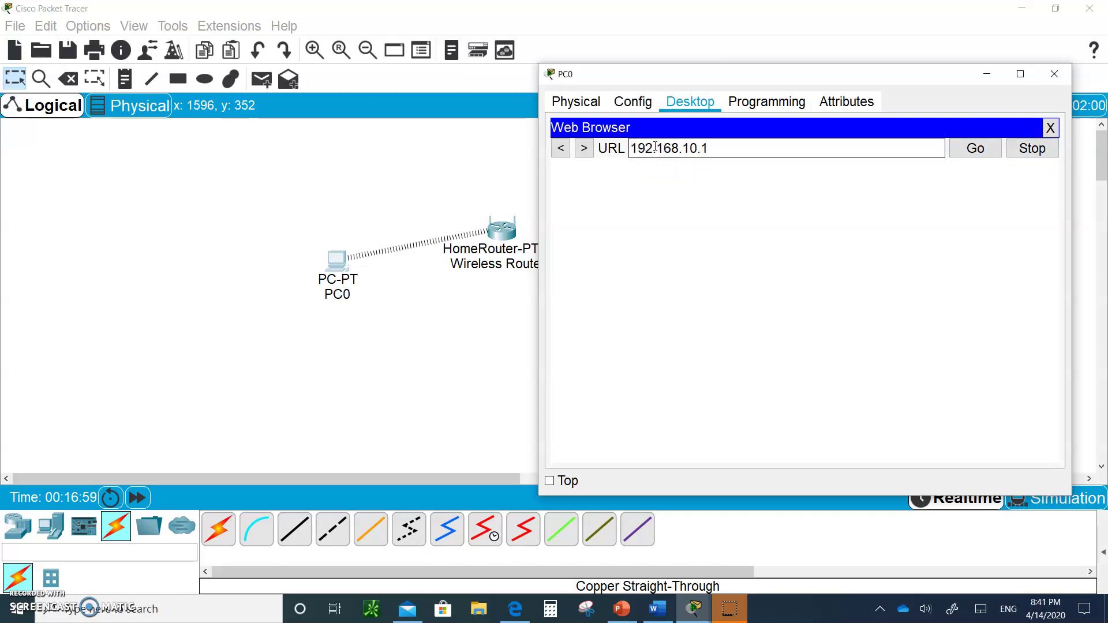
click(974, 148)
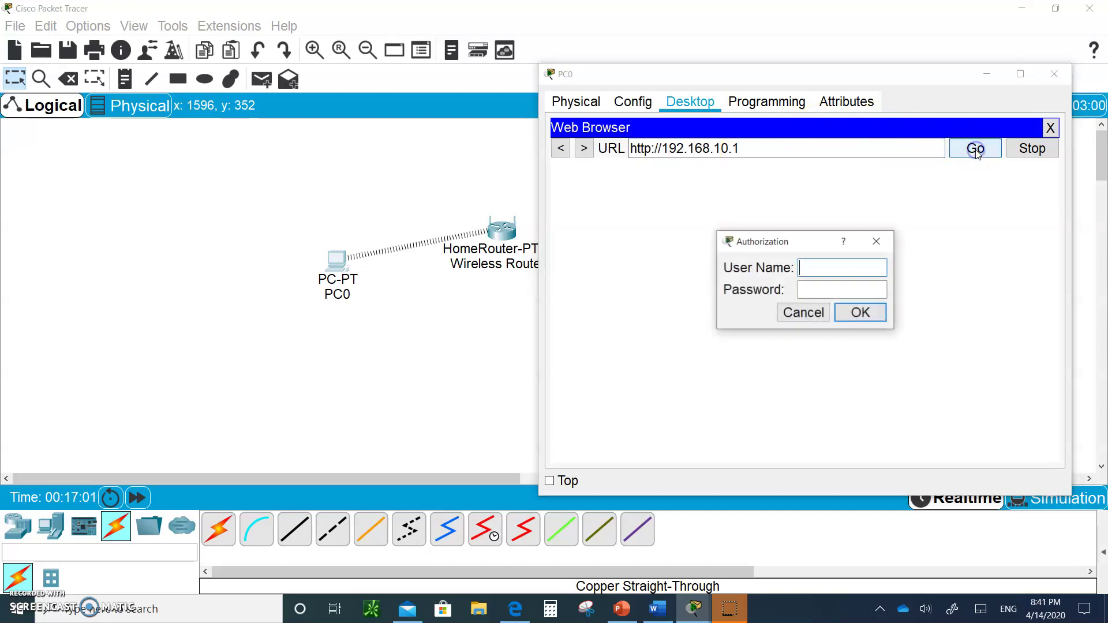
- Log into the wireless router with its user name and password
click(831, 270)
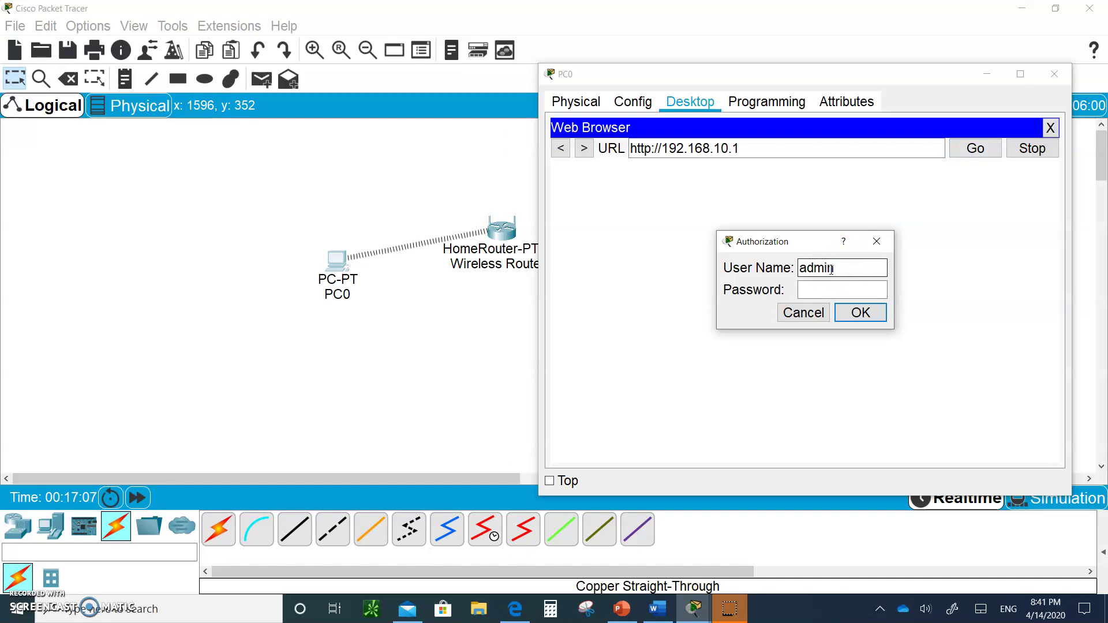
click(819, 291)
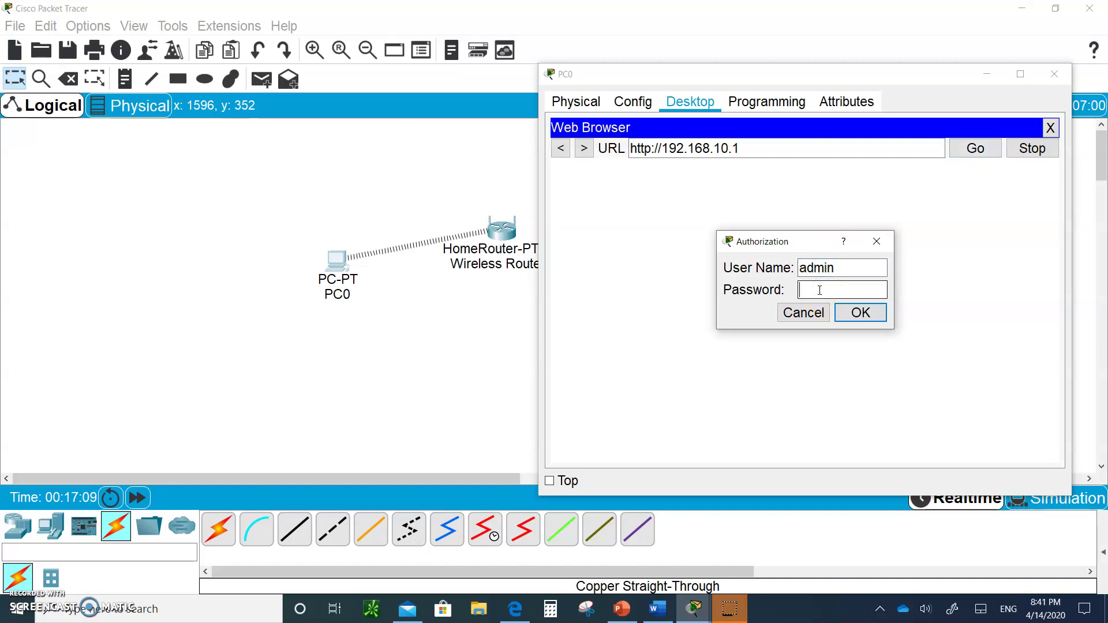
text(admin)
click(859, 313)
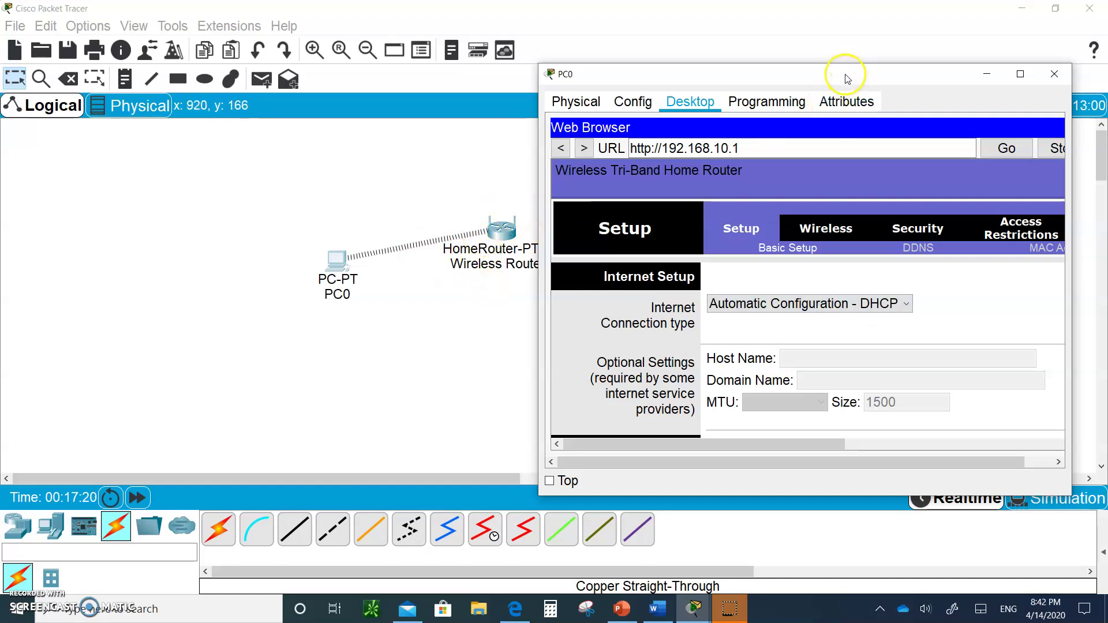
- Move and enlarge PC0's window to review the router Setup page, then dismiss it to the workspace
drag(848, 86, 969, 231)
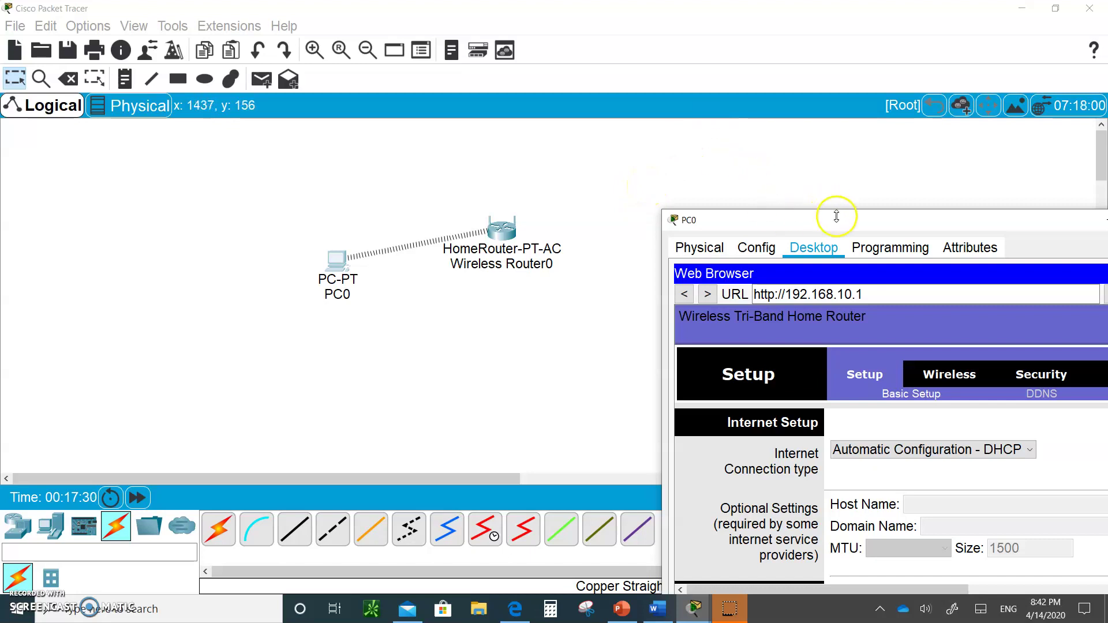
drag(829, 210, 693, 127)
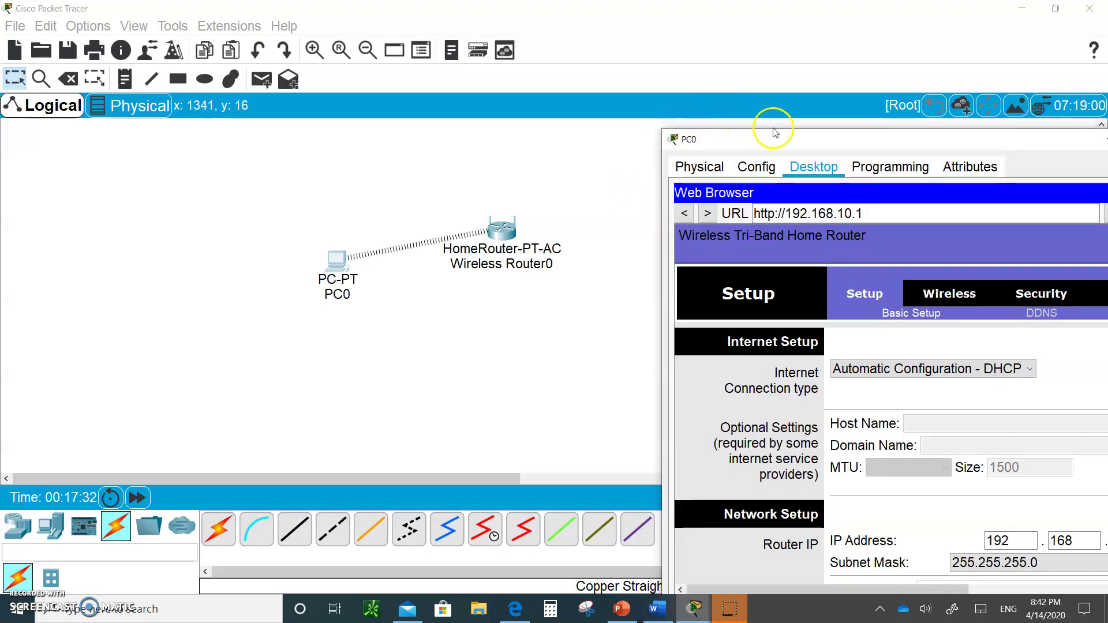
drag(774, 132, 634, 124)
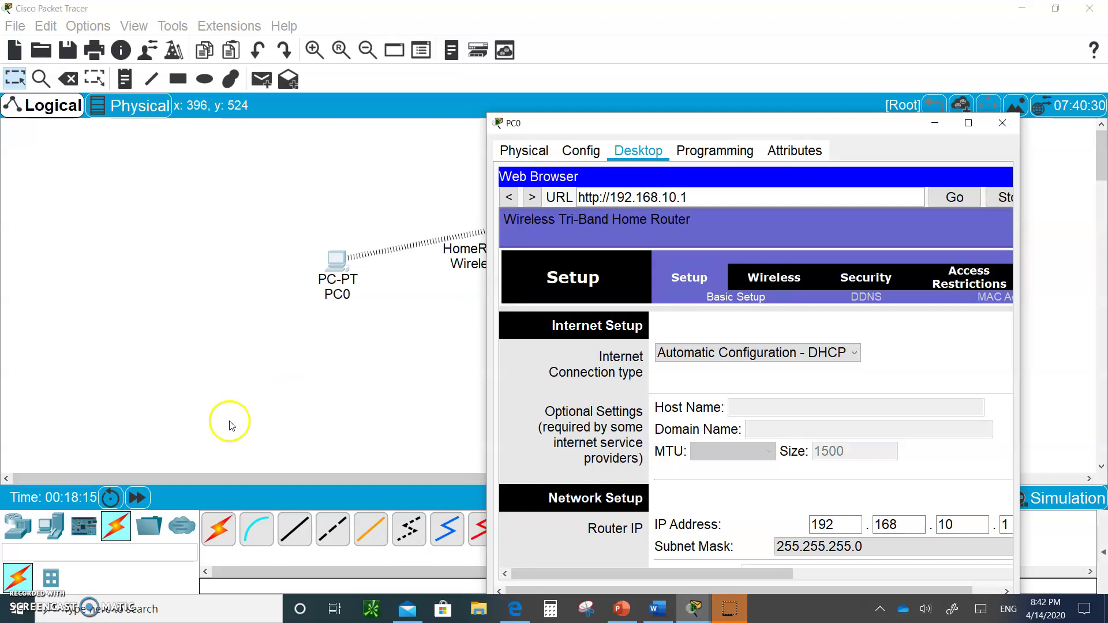
click(18, 580)
click(51, 578)
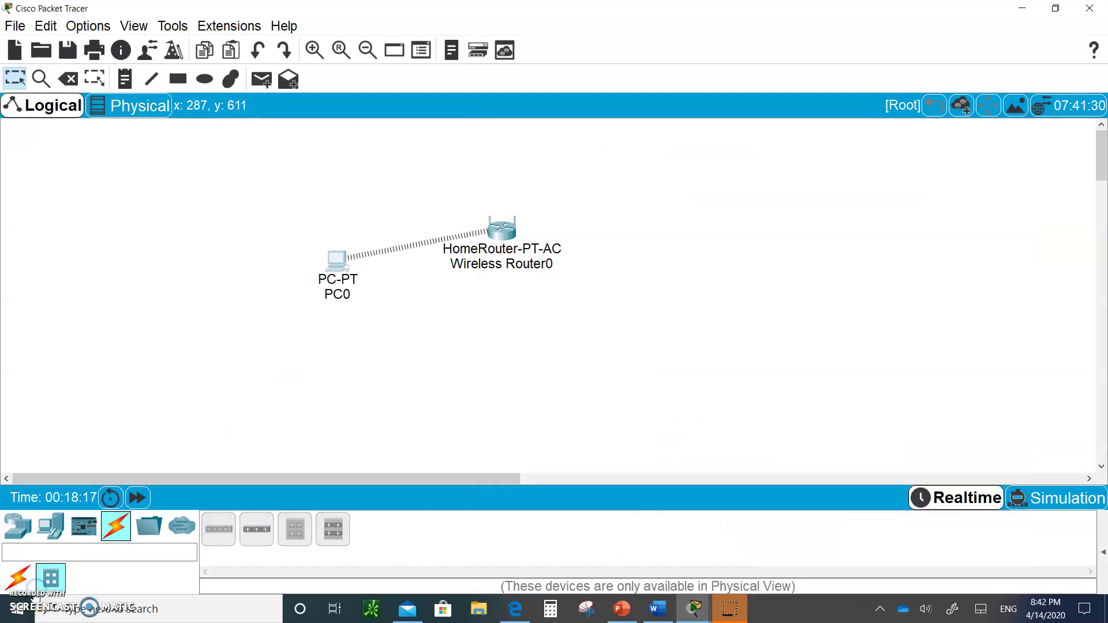